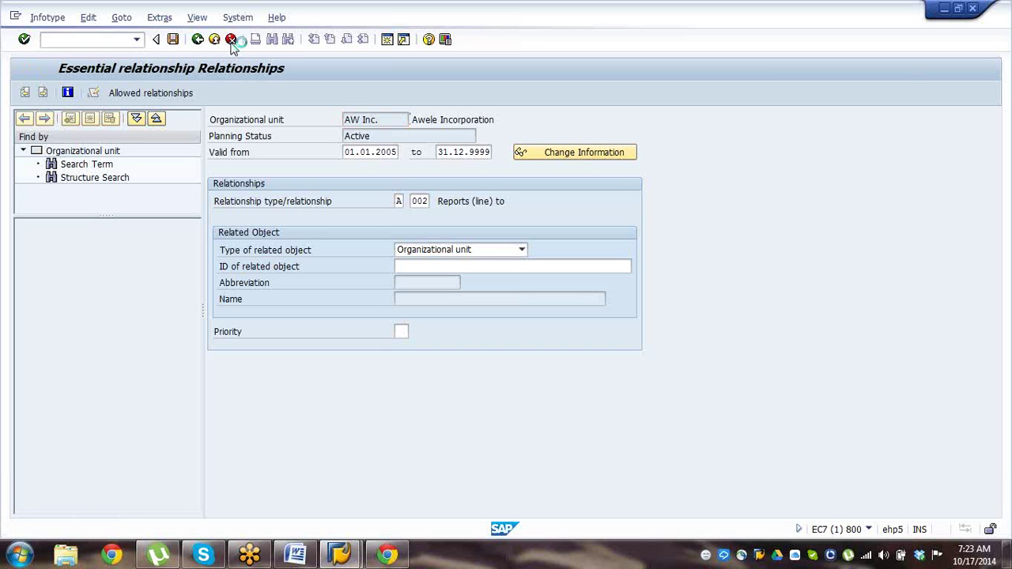
Leave the essential relationship entry and examine the runtime error description down to the source code extract.
{"action": "left_click", "coordinate": [231, 44]}
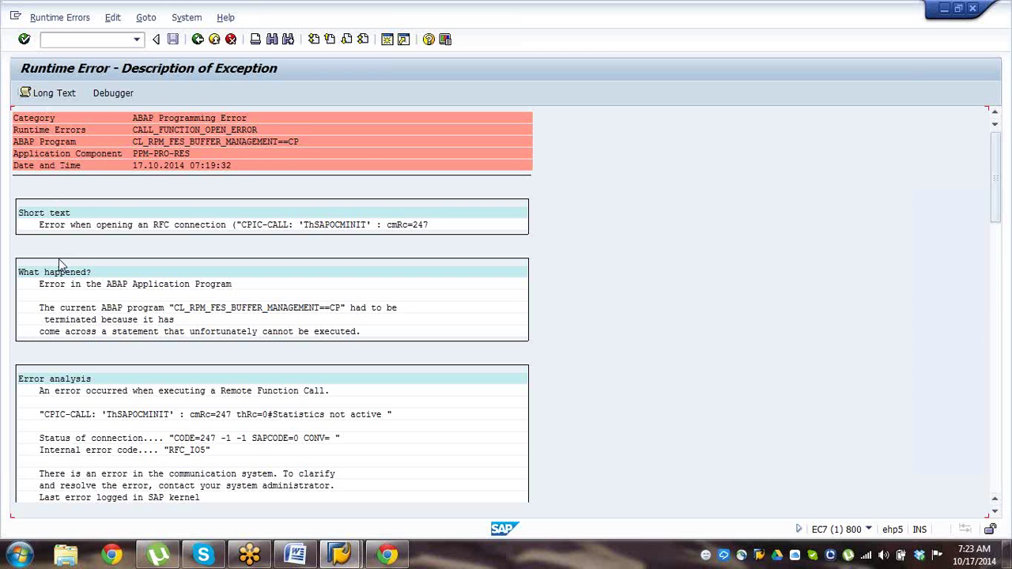
{"action": "scroll", "coordinate": [59, 263], "scroll_direction": "down", "scroll_amount": 8}
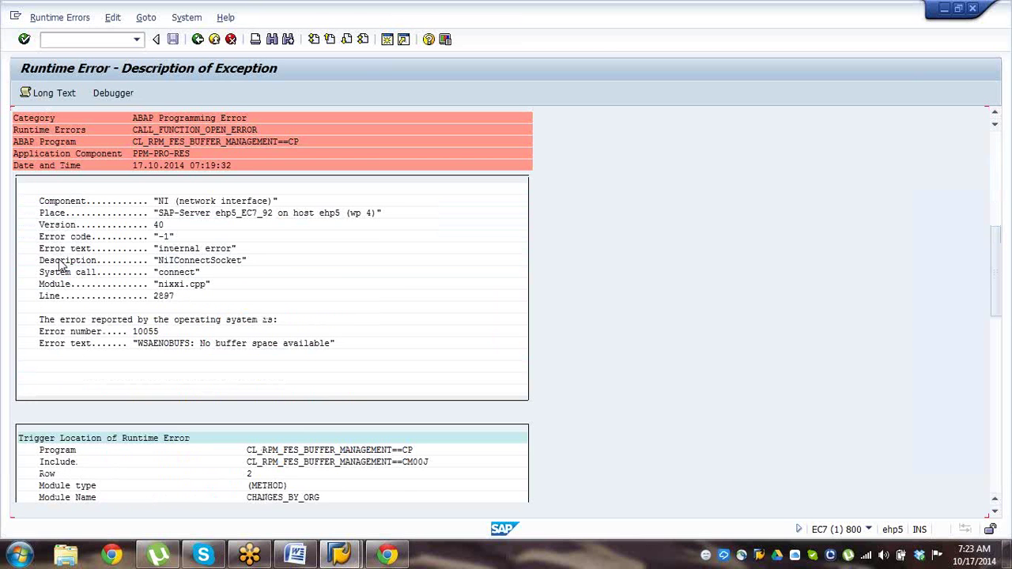
{"action": "scroll", "coordinate": [60, 264], "scroll_direction": "up", "scroll_amount": 6}
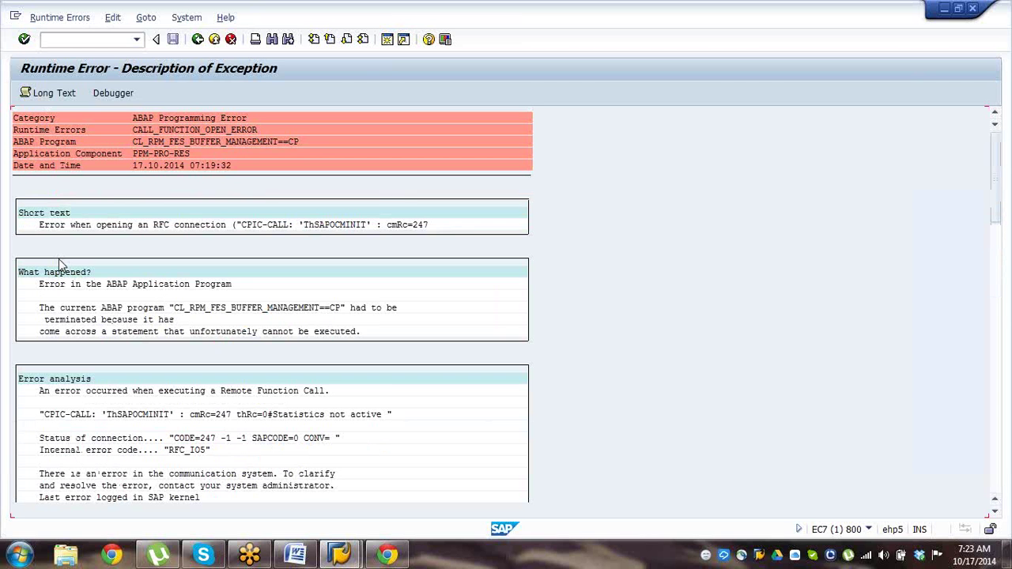
{"action": "scroll", "coordinate": [60, 263], "scroll_direction": "down", "scroll_amount": 6}
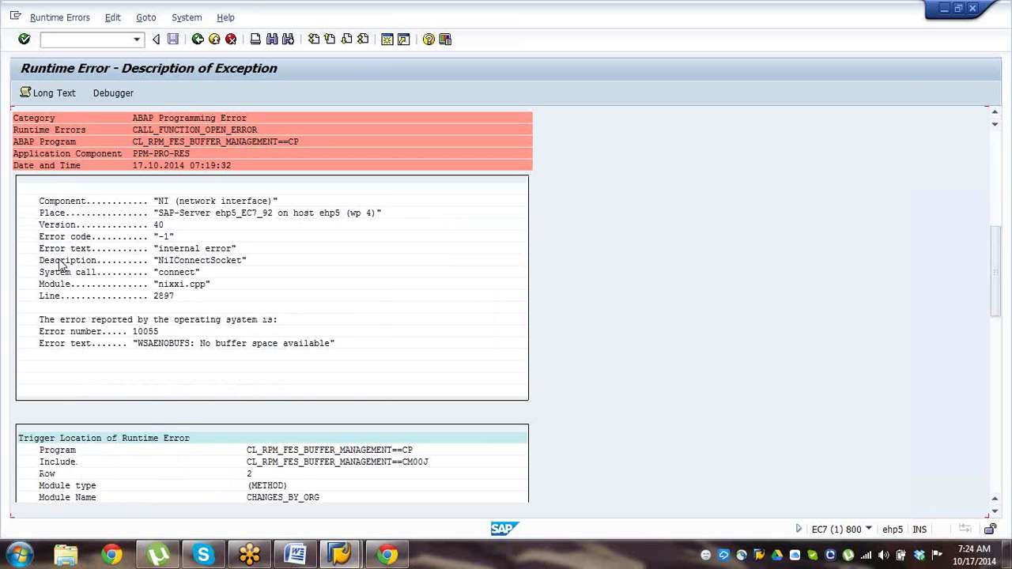
{"action": "scroll", "coordinate": [60, 264], "scroll_direction": "down", "scroll_amount": 5}
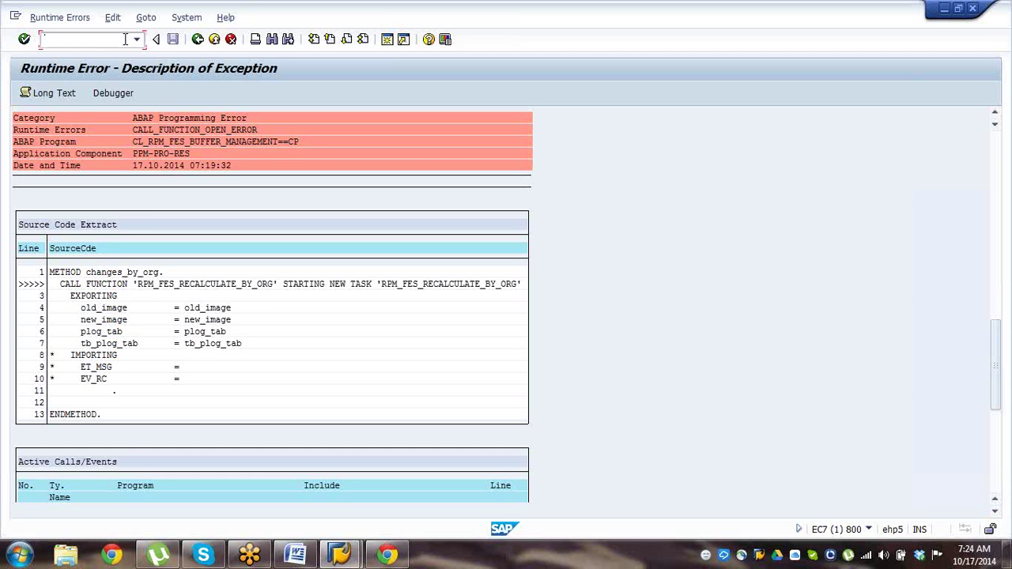
Start transaction SM30 in a new session and open table T77S0 for maintenance.
{"action": "type", "text": "/osm30"}
{"action": "key", "text": "Return"}
{"action": "type", "text": "T77"}
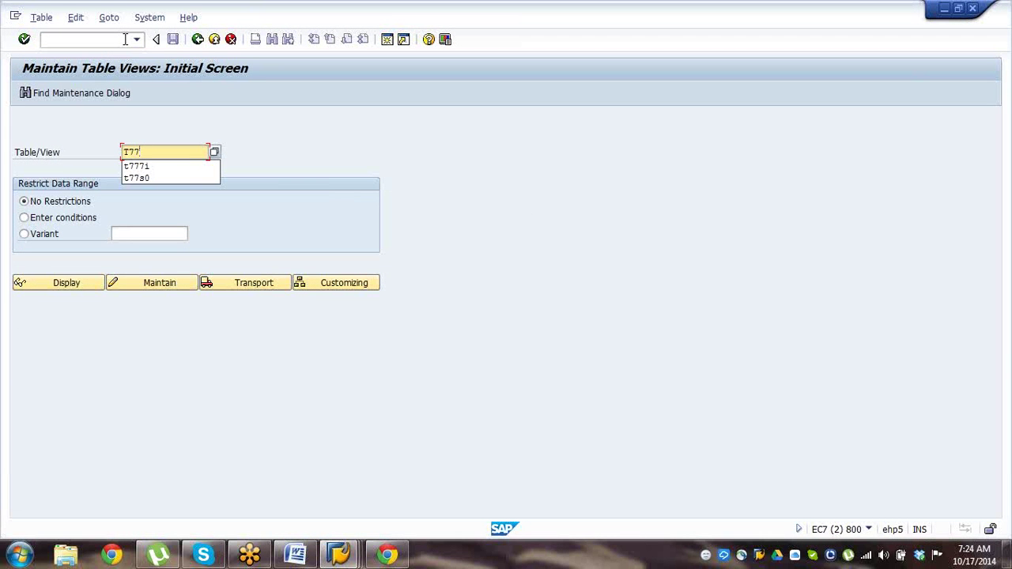
{"action": "type", "text": "s"}
{"action": "key", "text": "Down"}
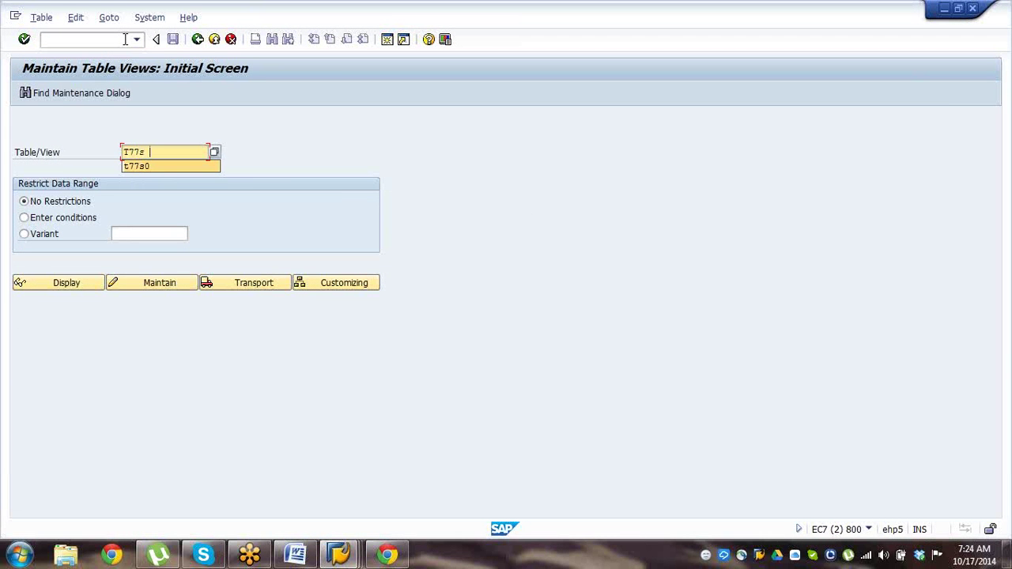
{"action": "key", "text": "Return"}
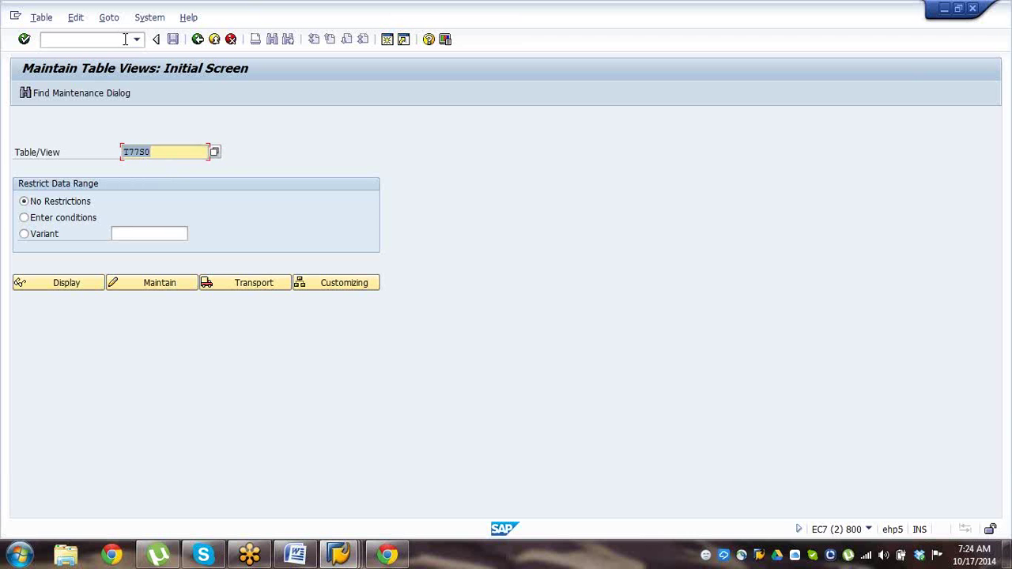
{"action": "left_click", "coordinate": [144, 287]}
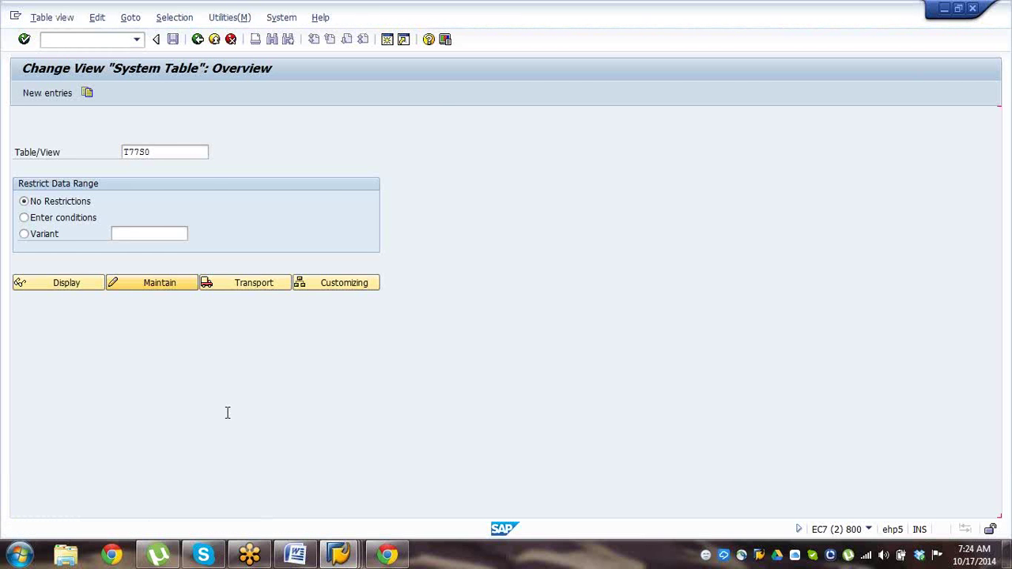
Position the system table at the entry with group name plogi and semantic abbreviation plogi.
{"action": "left_click", "coordinate": [202, 494]}
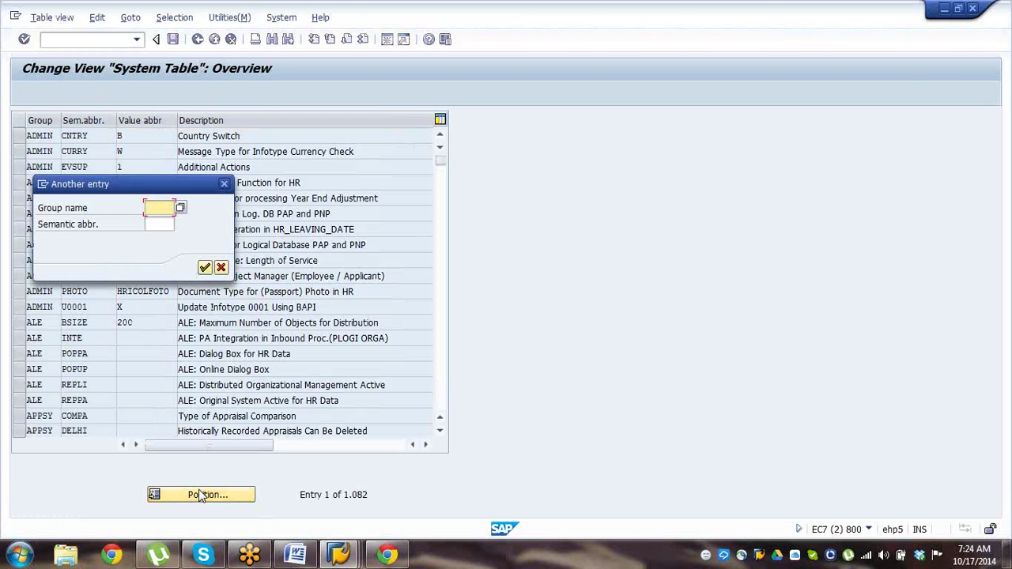
{"action": "type", "text": "pl"}
{"action": "key", "text": "Down"}
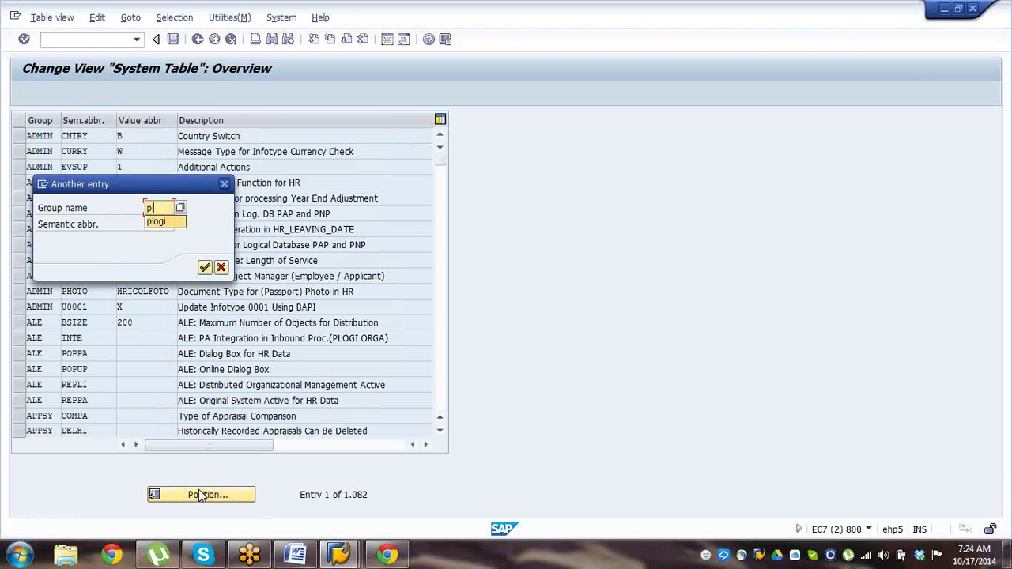
{"action": "key", "text": "Return"}
{"action": "key", "text": "Tab"}
{"action": "type", "text": "p"}
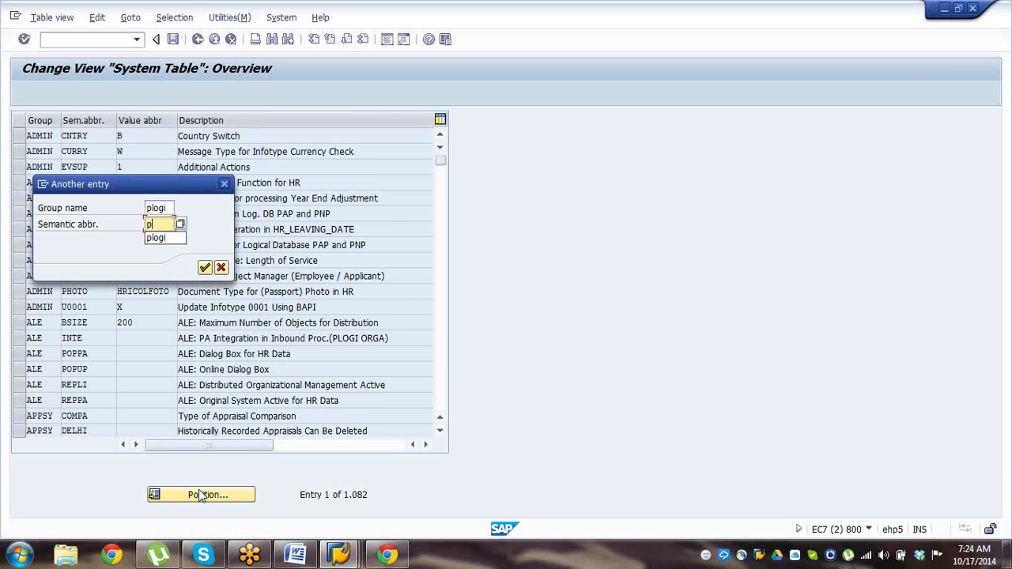
{"action": "key", "text": "Down"}
{"action": "key", "text": "Return"}
{"action": "key", "text": "Return"}
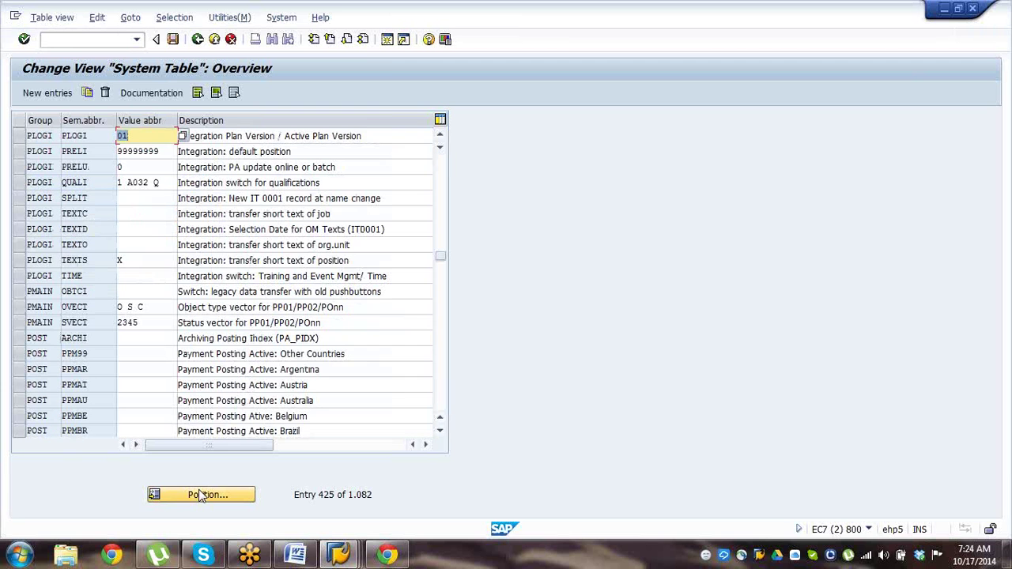
Check the value of the PLOGI PLOGI active plan version entry and return to the table maintenance initial screen.
{"action": "key", "text": "Down"}
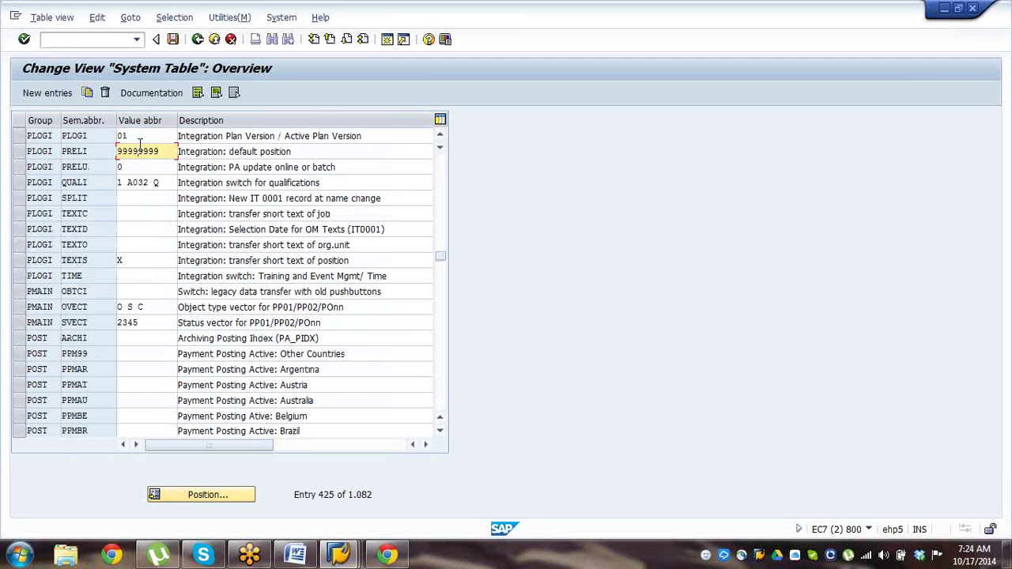
{"action": "left_click", "coordinate": [140, 137]}
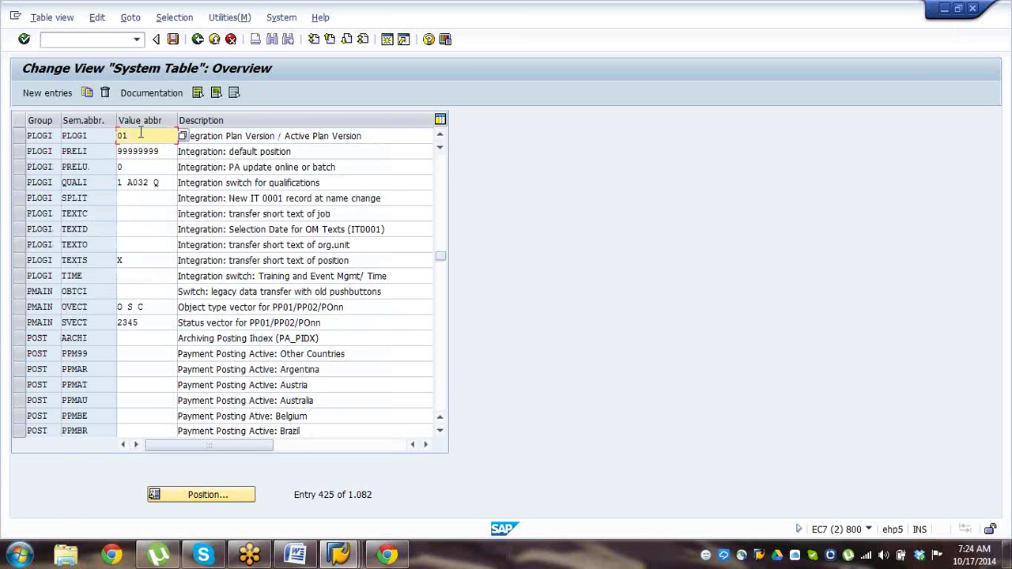
{"action": "left_click", "coordinate": [198, 39]}
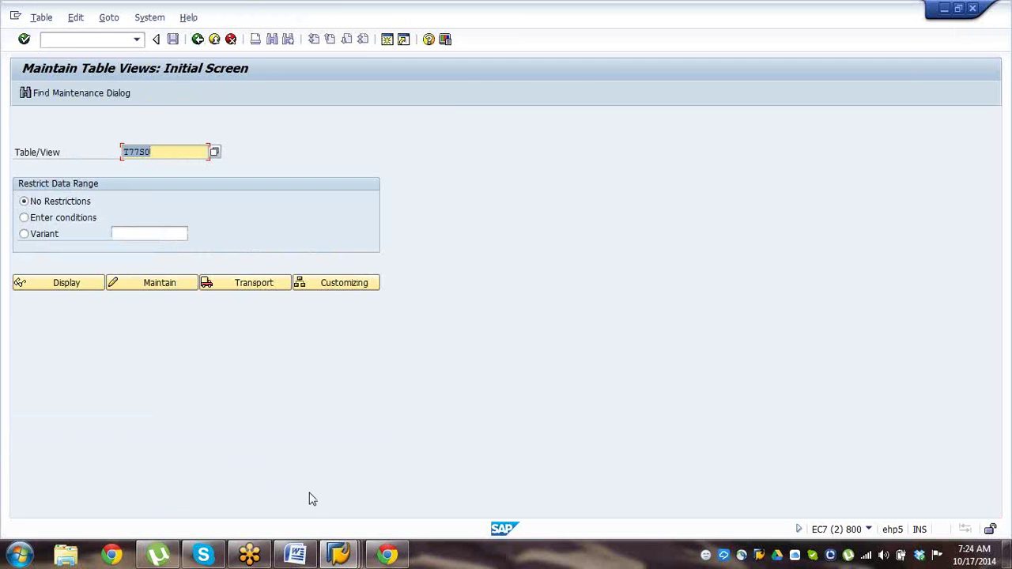
Switch to the runtime error session and start transaction PO10 there in place of the error description.
{"action": "mouse_move", "coordinate": [341, 554]}
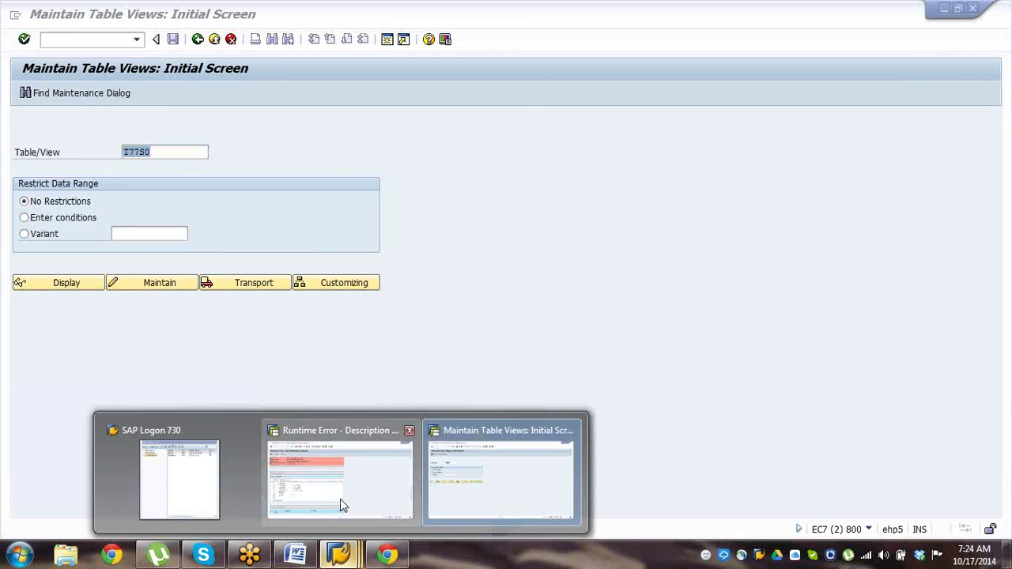
{"action": "left_click", "coordinate": [340, 499]}
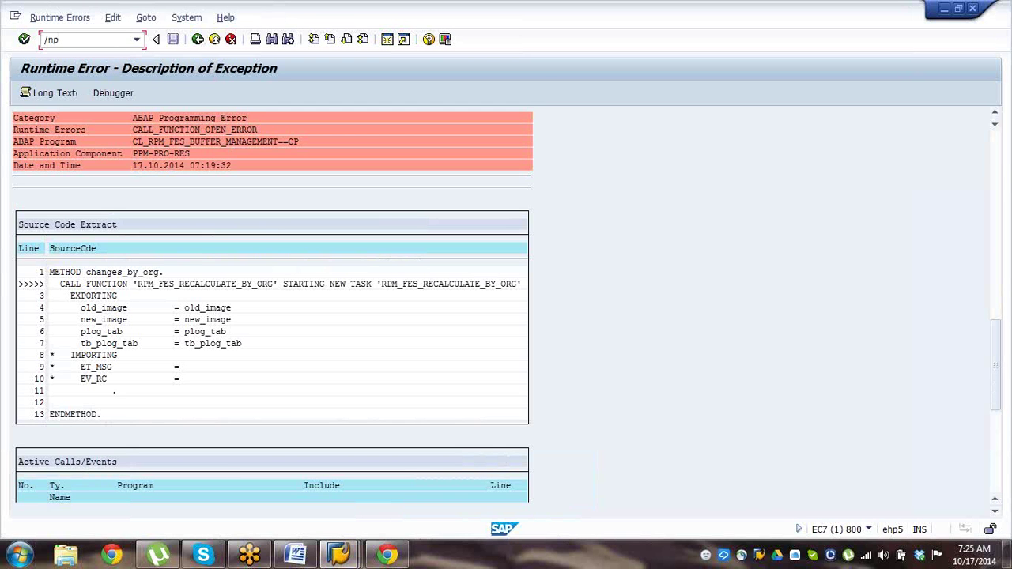
{"action": "left_click", "coordinate": [70, 39]}
{"action": "type", "text": "/npo10"}
{"action": "key", "text": "Return"}
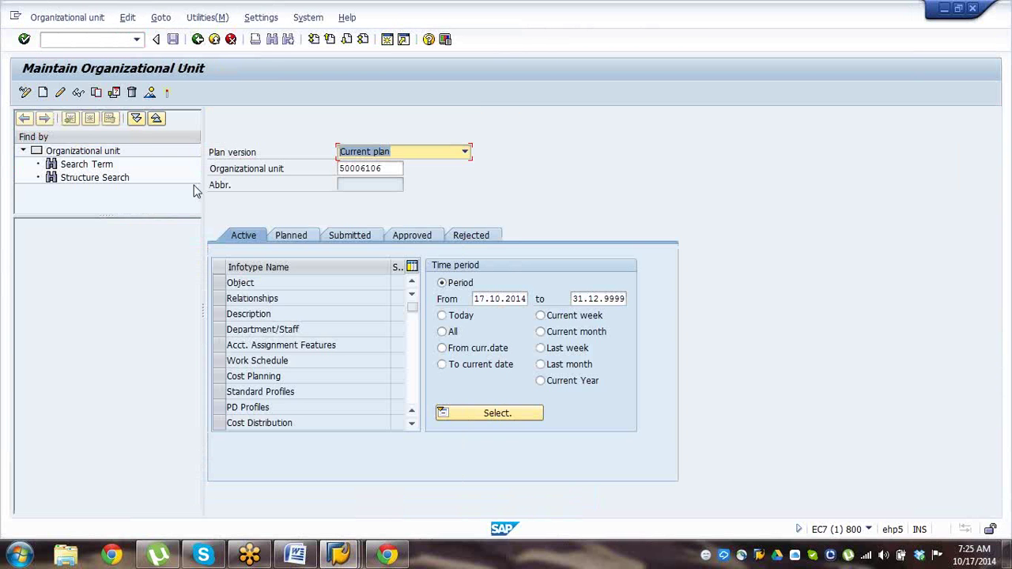
Clear the organizational unit number for the current plan.
{"action": "left_click", "coordinate": [399, 287]}
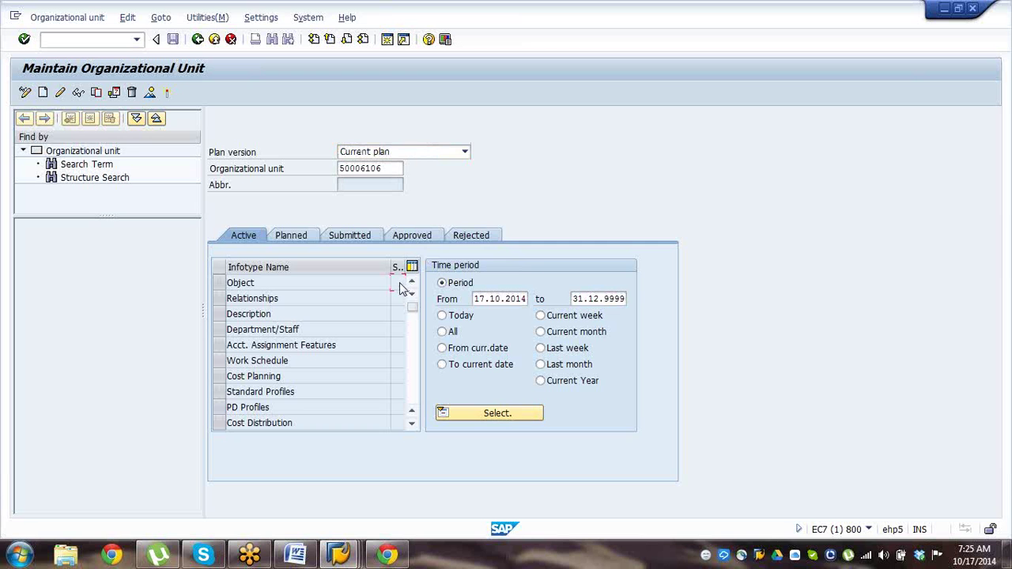
{"action": "left_click", "coordinate": [389, 171]}
{"action": "key", "text": "BackSpace"}
{"action": "key", "text": "BackSpace"}
{"action": "key", "text": "BackSpace"}
{"action": "key", "text": "BackSpace"}
{"action": "key", "text": "BackSpace"}
{"action": "key", "text": "BackSpace"}
{"action": "key", "text": "BackSpace"}
{"action": "key", "text": "BackSpace"}
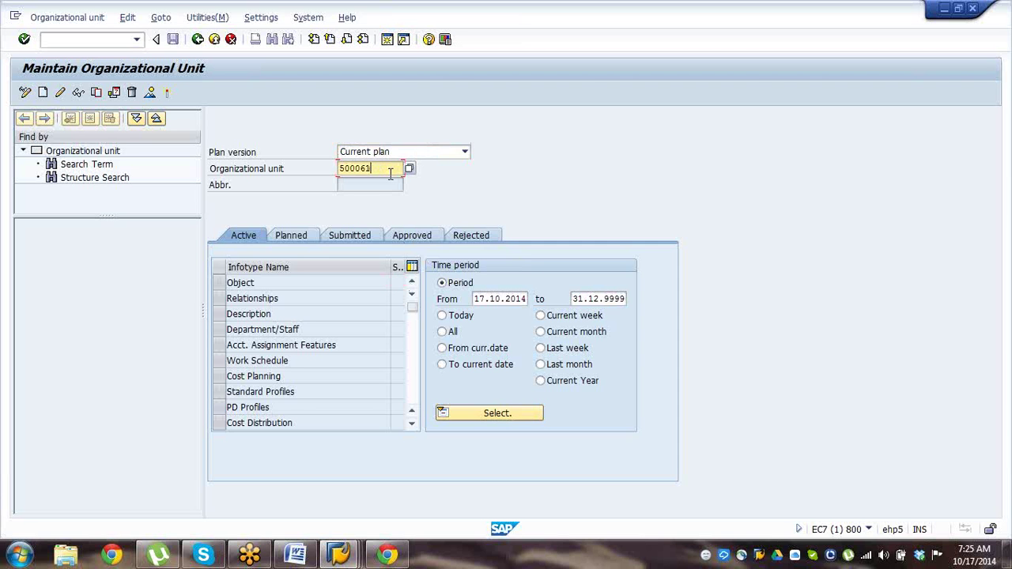
{"action": "left_click", "coordinate": [478, 192]}
Create and save an Object record valid from 01012005 with abbreviation AW Inc. and name Awele Incorporation.
{"action": "left_click", "coordinate": [217, 283]}
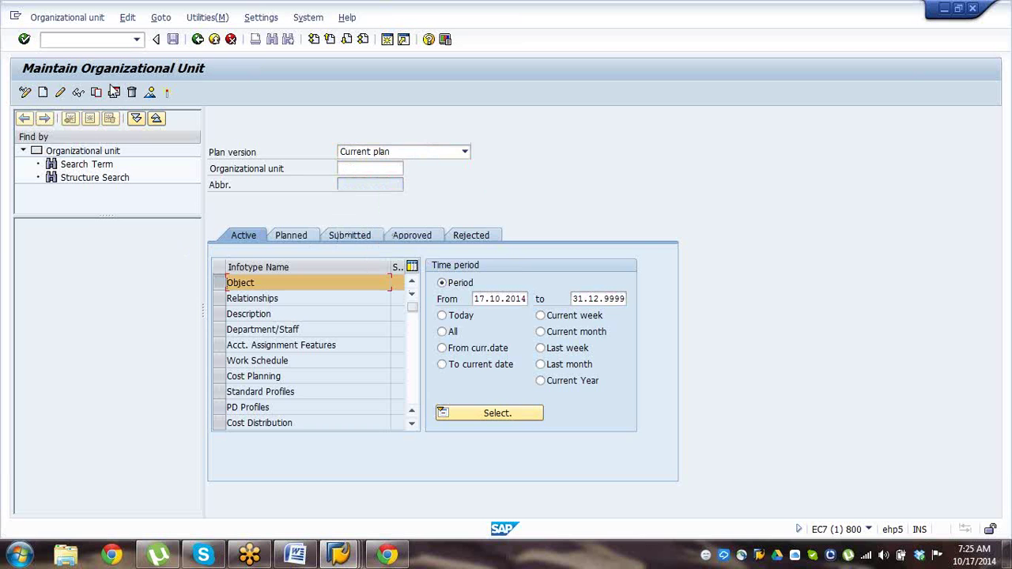
{"action": "left_click", "coordinate": [43, 92]}
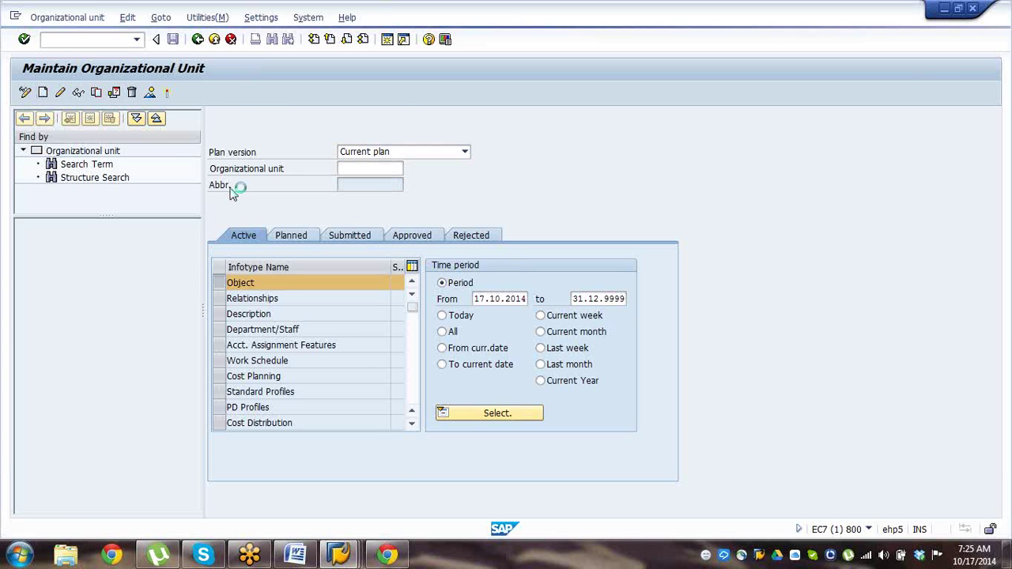
{"action": "key", "text": "Delete"}
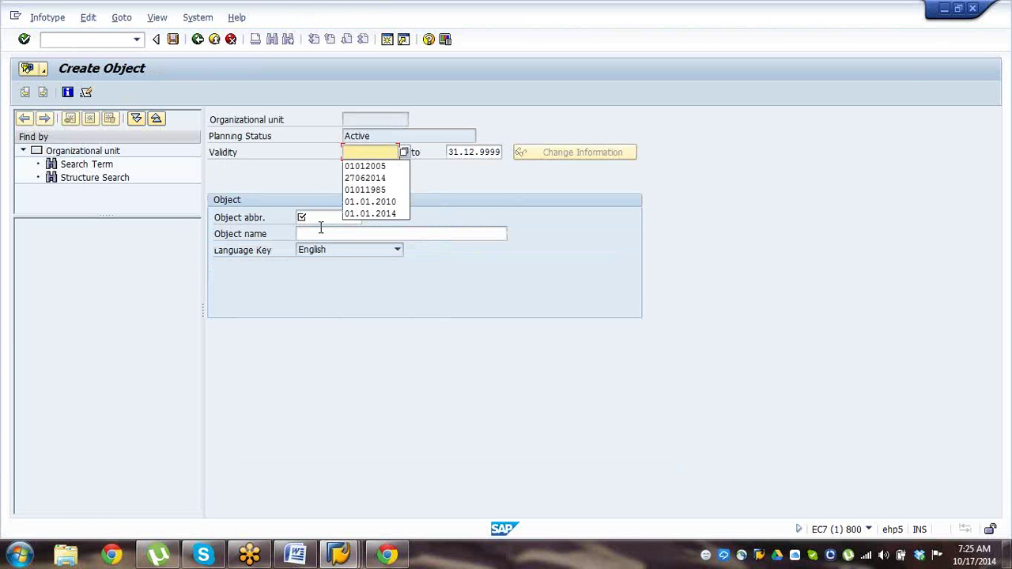
{"action": "key", "text": "Down"}
{"action": "key", "text": "Tab"}
{"action": "key", "text": "Delete"}
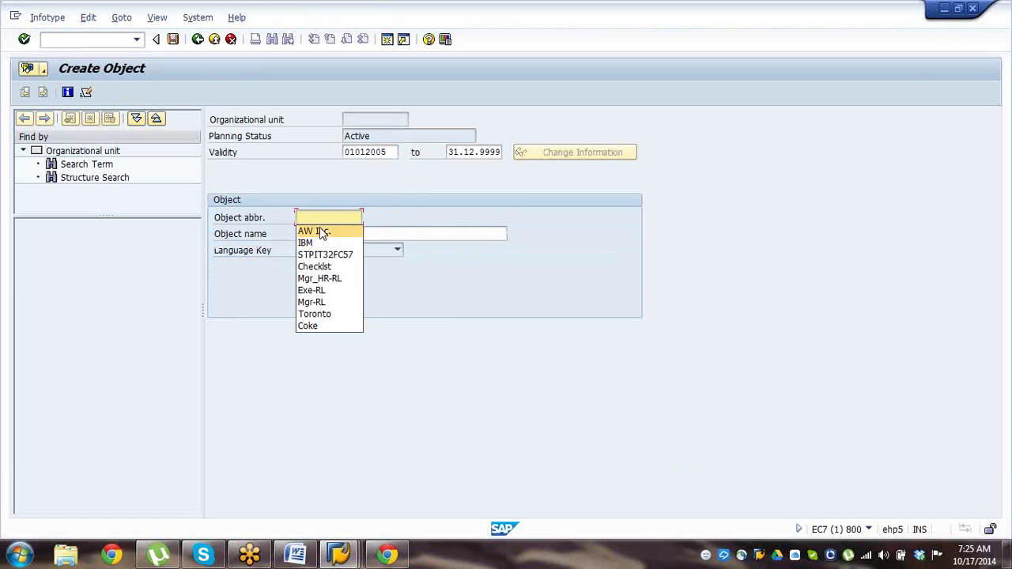
{"action": "key", "text": "Tab"}
{"action": "key", "text": "Delete"}
{"action": "key", "text": "Down"}
{"action": "key", "text": "Return"}
{"action": "key", "text": "Return"}
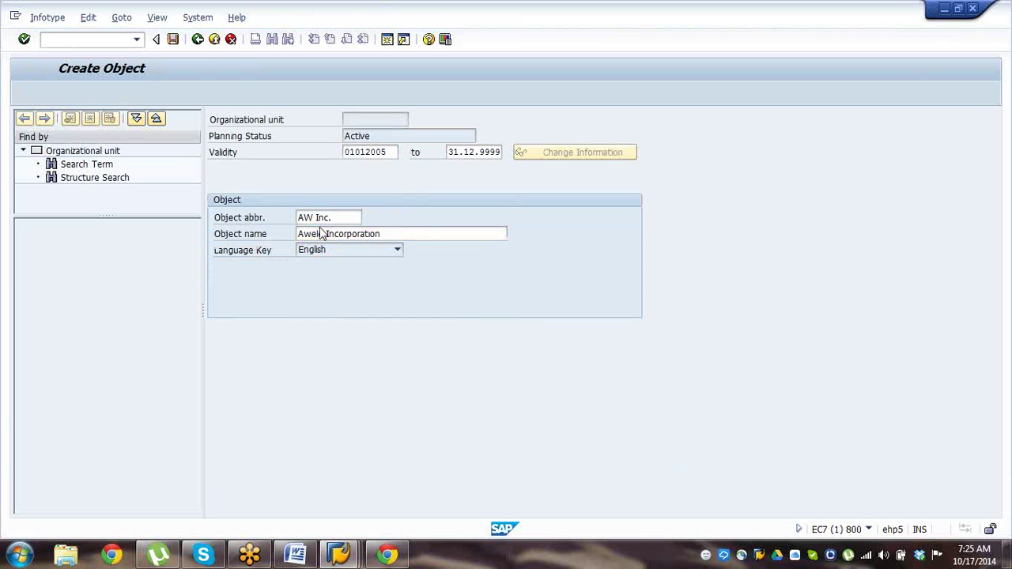
{"action": "left_click", "coordinate": [174, 41]}
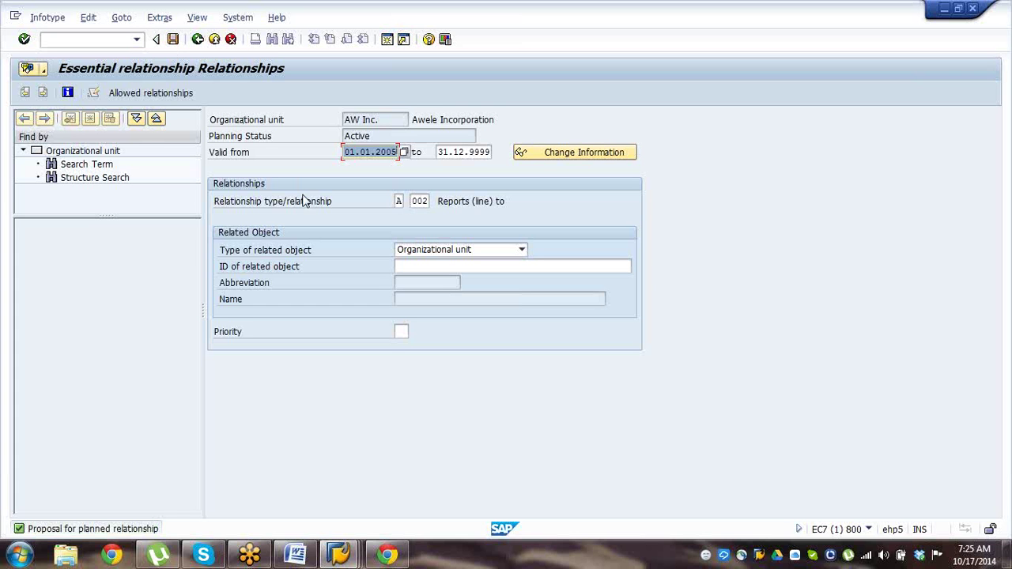
Leave the proposed relationship entry and examine the new runtime error's analysis, trigger location and source code extract.
{"action": "left_click", "coordinate": [202, 44]}
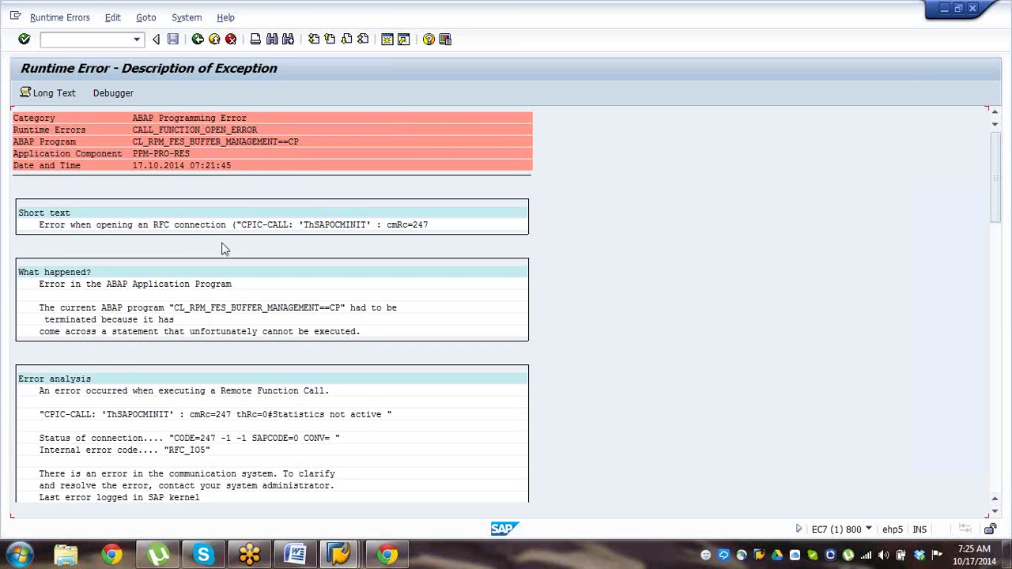
{"action": "left_click", "coordinate": [108, 286]}
{"action": "key", "text": "Down"}
{"action": "key", "text": "Down"}
{"action": "key", "text": "Down"}
{"action": "key", "text": "Down"}
{"action": "key", "text": "Down"}
{"action": "key", "text": "Down"}
{"action": "key", "text": "Down"}
{"action": "key", "text": "Down"}
{"action": "key", "text": "Down"}
{"action": "key", "text": "Down"}
{"action": "key", "text": "Down"}
{"action": "key", "text": "Down"}
{"action": "key", "text": "Down"}
{"action": "key", "text": "Down"}
{"action": "key", "text": "Down"}
{"action": "key", "text": "Down"}
{"action": "key", "text": "Down"}
{"action": "key", "text": "Down"}
{"action": "key", "text": "Down"}
{"action": "key", "text": "Down"}
{"action": "key", "text": "Down"}
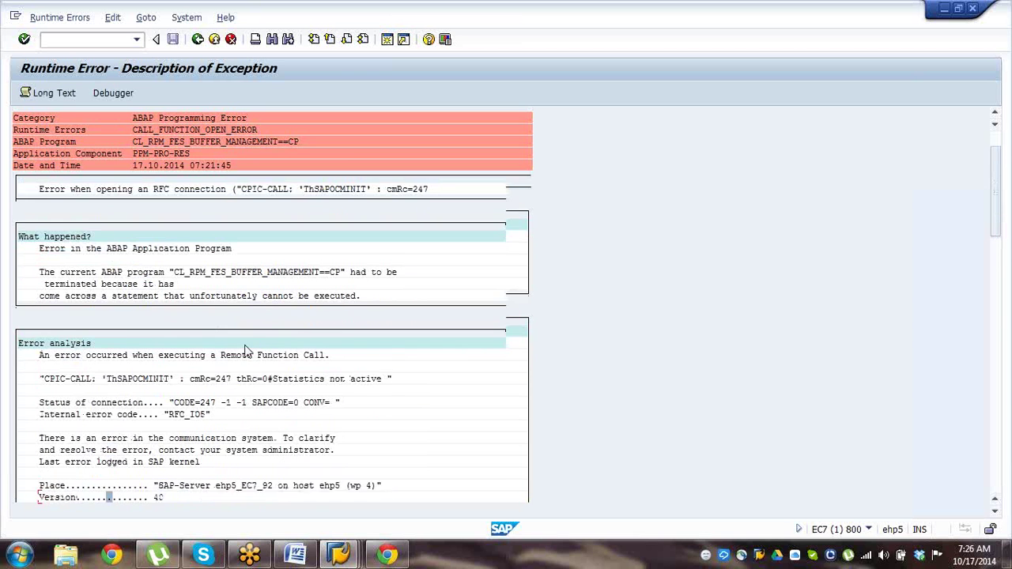
{"action": "key", "text": "Down"}
{"action": "key", "text": "Down"}
{"action": "key", "text": "Down"}
{"action": "key", "text": "Down"}
{"action": "key", "text": "Down"}
{"action": "key", "text": "Down"}
{"action": "key", "text": "Down"}
{"action": "key", "text": "Down"}
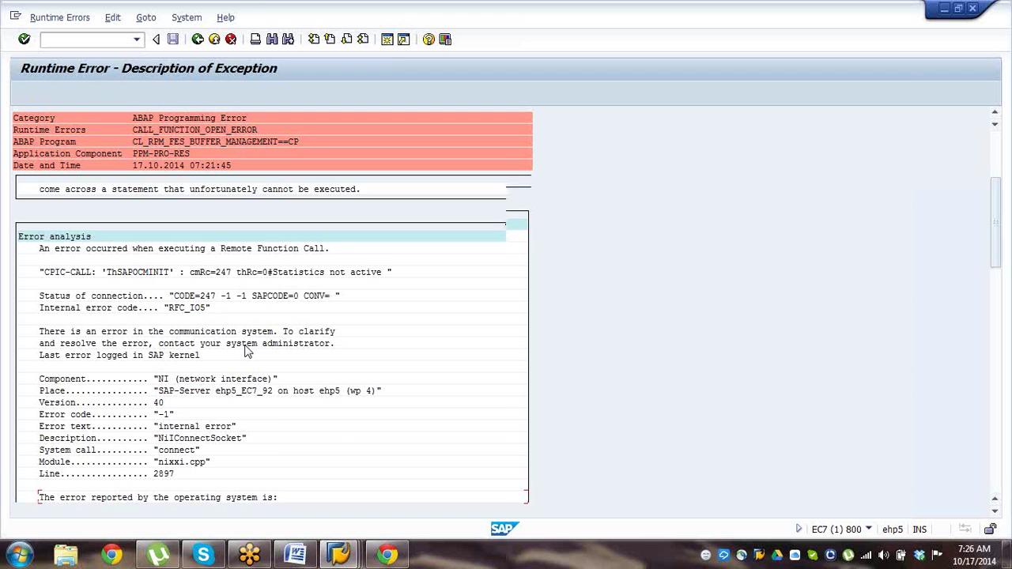
{"action": "key", "text": "Down"}
{"action": "key", "text": "Down"}
{"action": "key", "text": "Down"}
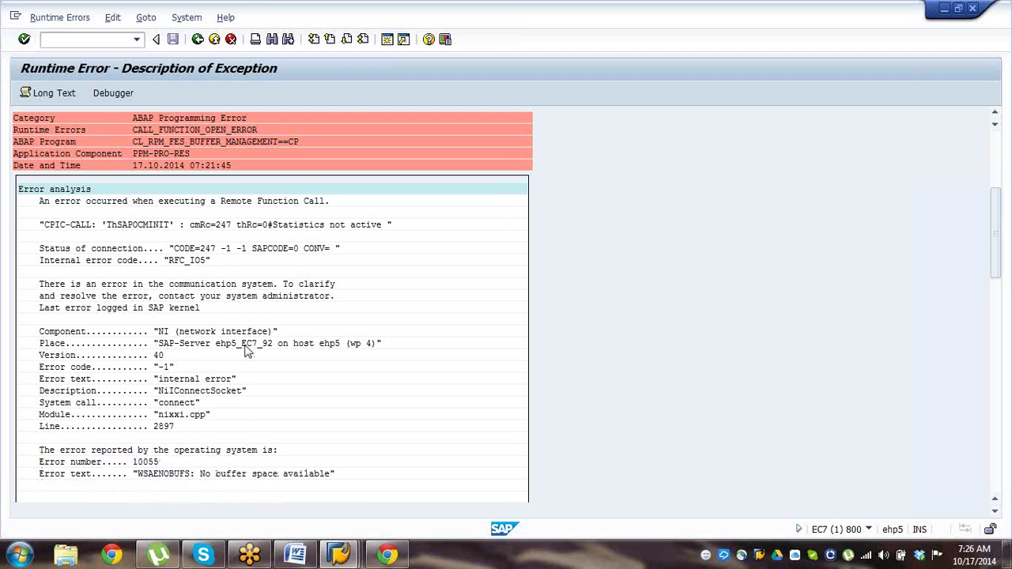
{"action": "key", "text": "Down"}
{"action": "key", "text": "Down"}
{"action": "key", "text": "Down"}
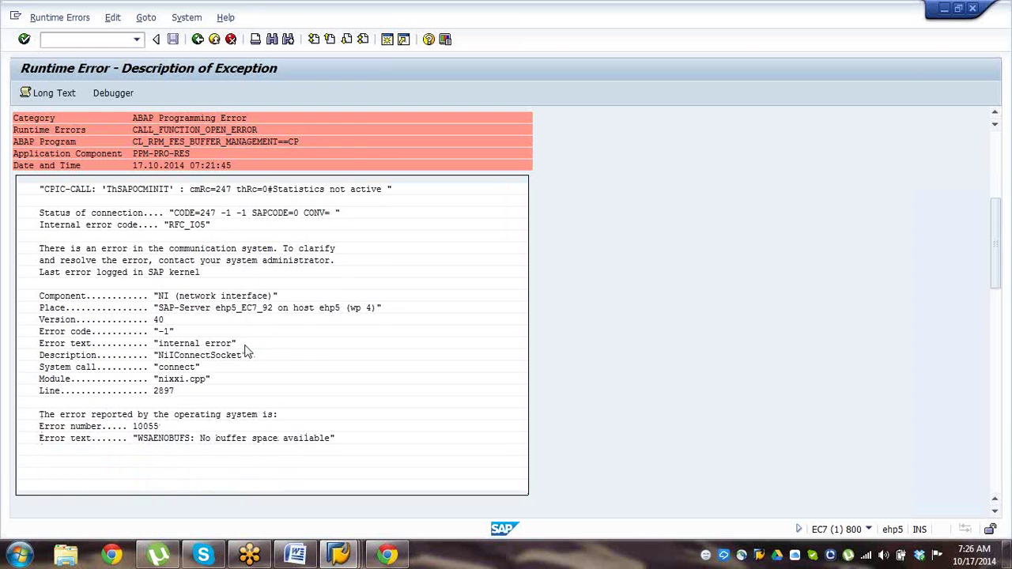
{"action": "key", "text": "Down"}
{"action": "key", "text": "Down"}
{"action": "key", "text": "Down"}
{"action": "key", "text": "Down"}
{"action": "scroll", "coordinate": [245, 352], "scroll_direction": "down", "scroll_amount": 5}
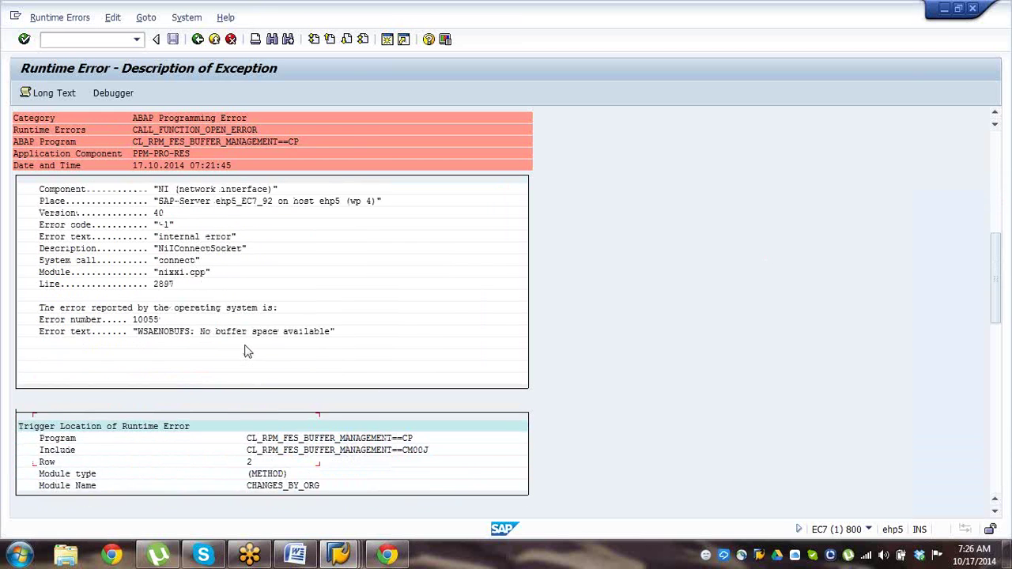
{"action": "scroll", "coordinate": [246, 352], "scroll_direction": "down", "scroll_amount": 5}
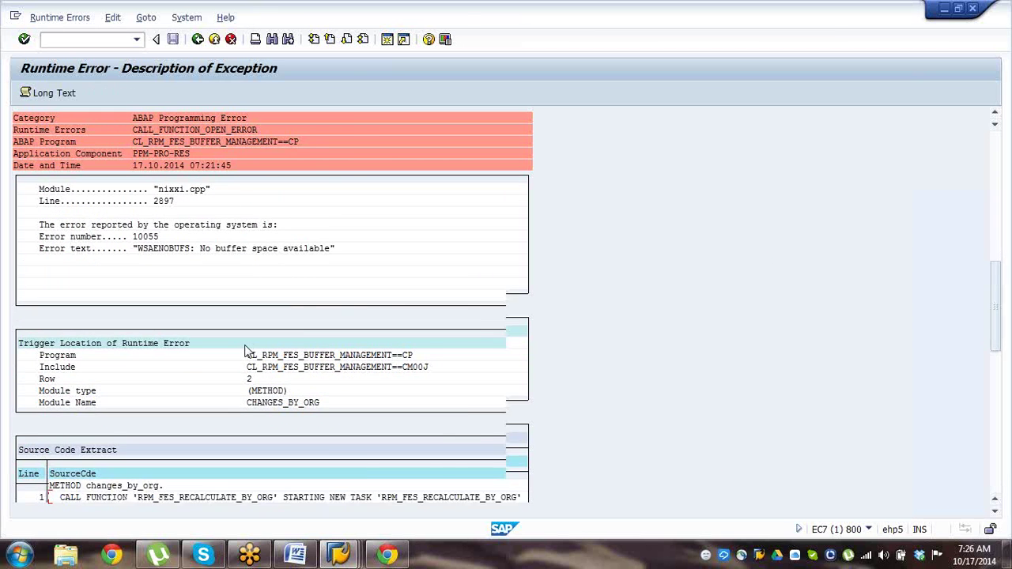
{"action": "scroll", "coordinate": [246, 352], "scroll_direction": "down", "scroll_amount": 4}
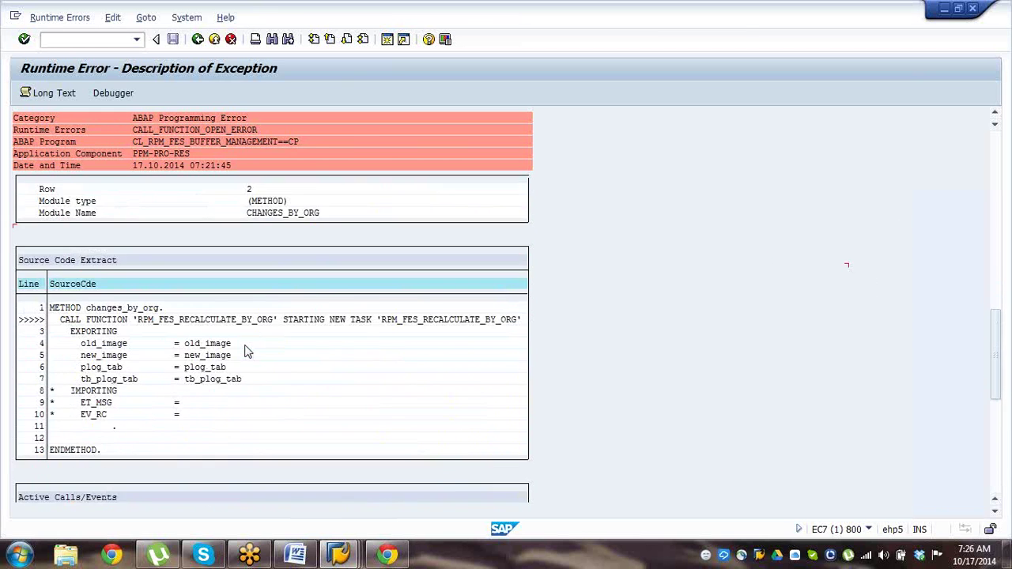
Switch to SAP Logon, open the Mpower connection and log on to client 800 as user10 with the account password.
{"action": "left_click", "coordinate": [340, 554]}
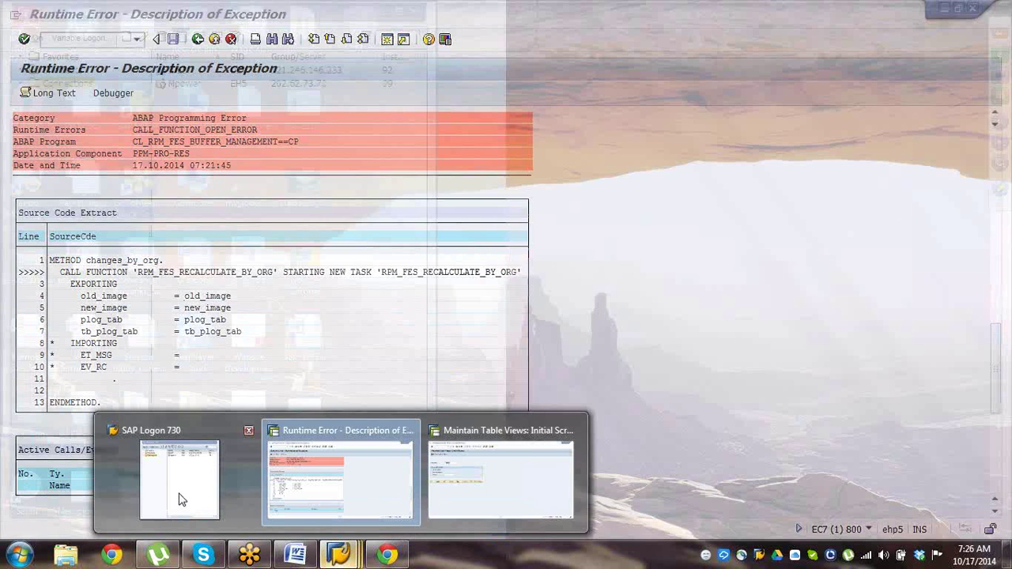
{"action": "left_click", "coordinate": [229, 510]}
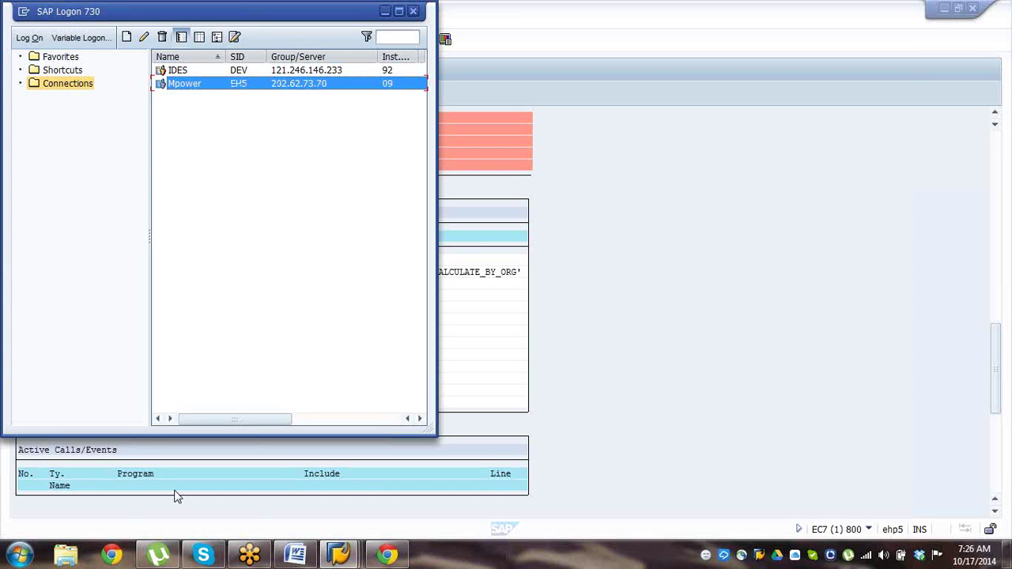
{"action": "key", "text": "Return"}
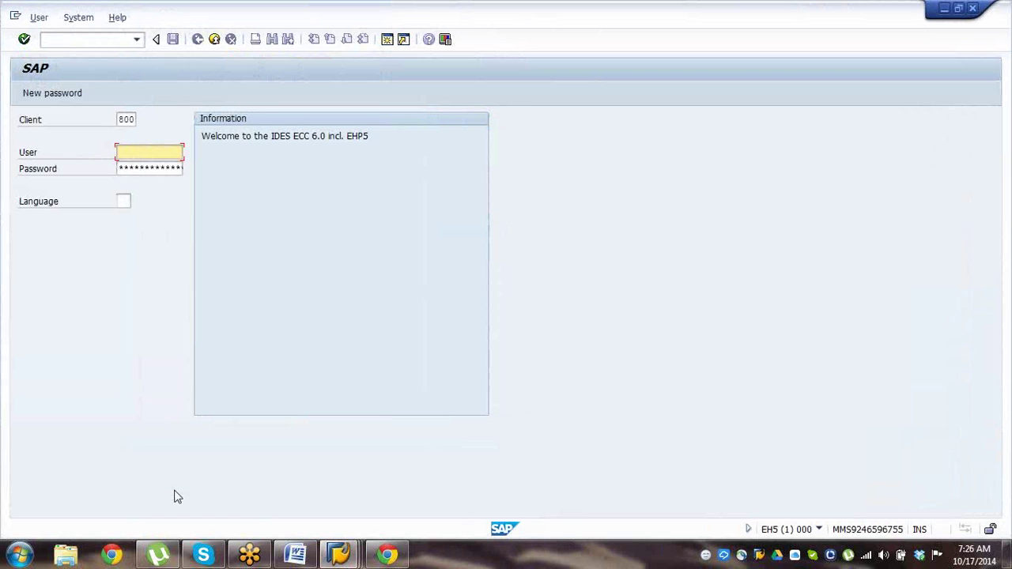
{"action": "type", "text": "u"}
{"action": "key", "text": "Down"}
{"action": "key", "text": "Tab"}
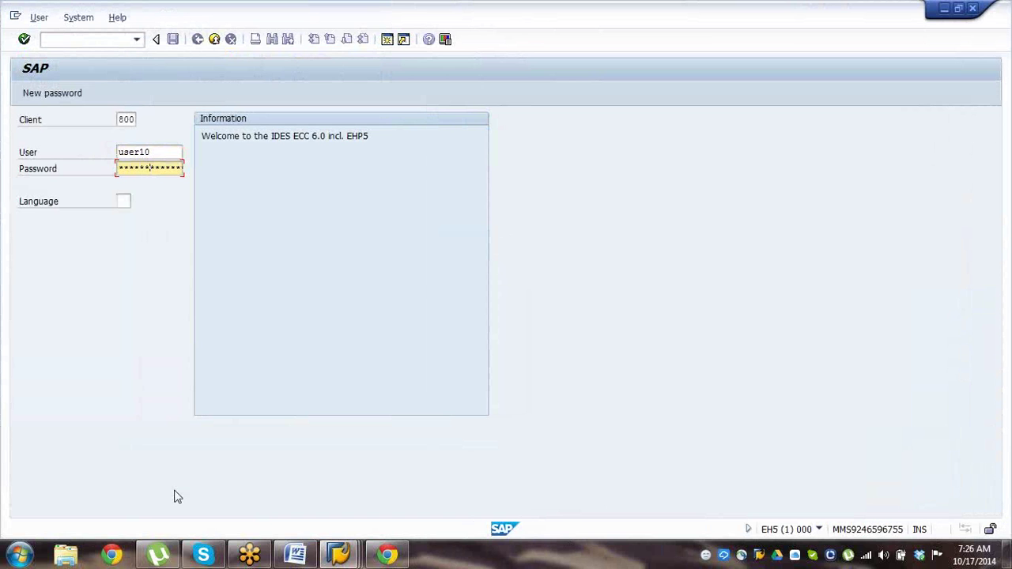
{"action": "key", "text": "Return"}
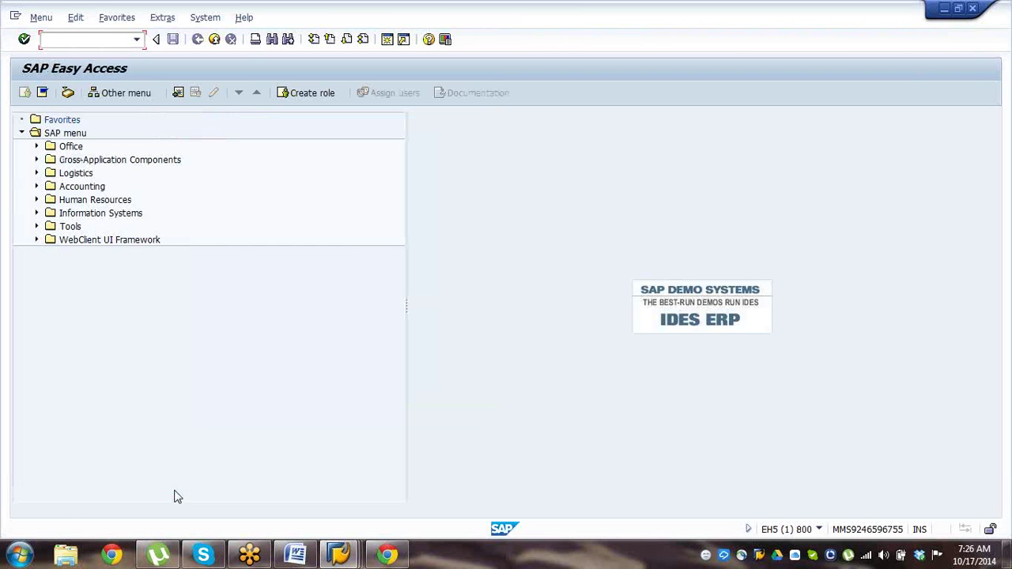
Start transaction PO10 to maintain organizational units.
{"action": "type", "text": "pfcg"}
{"action": "key", "text": "BackSpace"}
{"action": "key", "text": "BackSpace"}
{"action": "key", "text": "BackSpace"}
{"action": "key", "text": "BackSpace"}
{"action": "type", "text": "po10"}
{"action": "key", "text": "Return"}
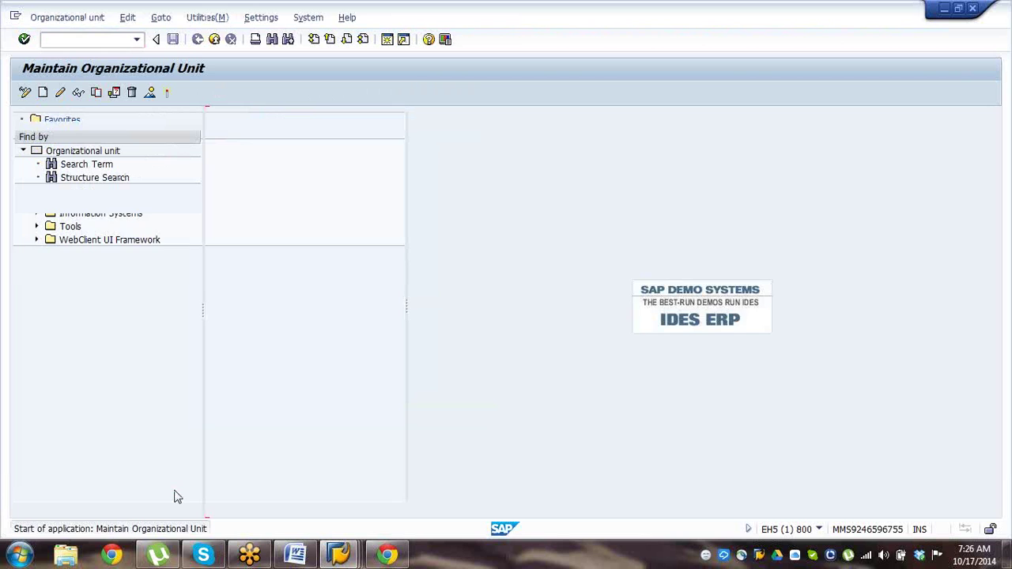
{"action": "key", "text": "Tab"}
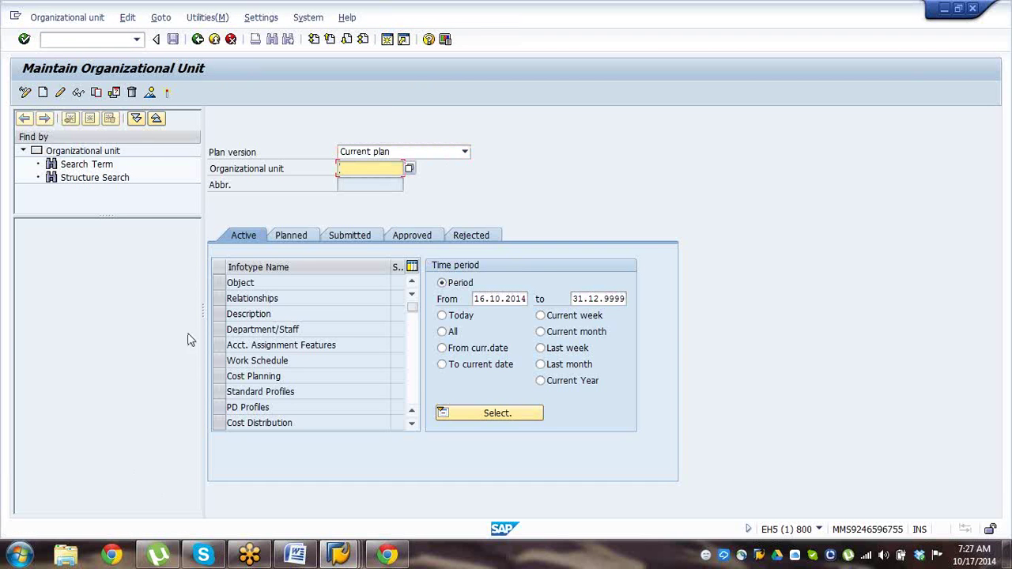
Start a new Object record for the organizational unit with validity start 01012005.
{"action": "left_click", "coordinate": [223, 282]}
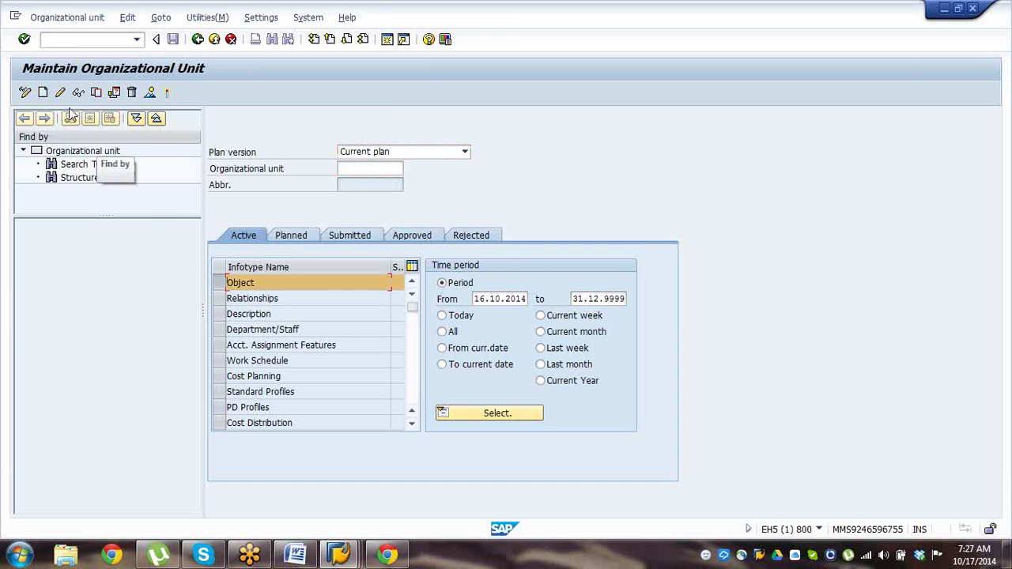
{"action": "left_click", "coordinate": [43, 93]}
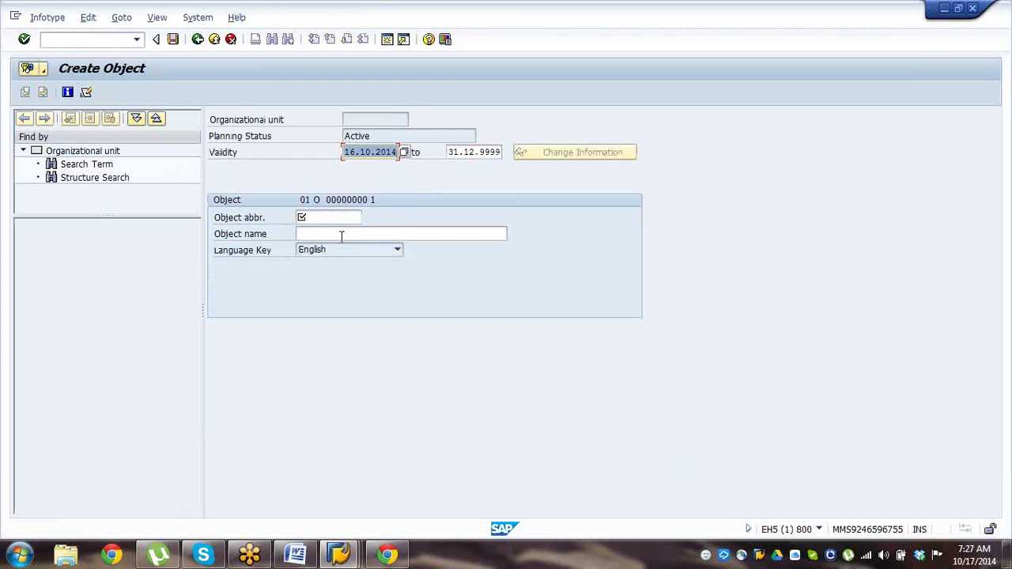
{"action": "key", "text": "BackSpace"}
{"action": "key", "text": "Down"}
{"action": "key", "text": "Tab"}
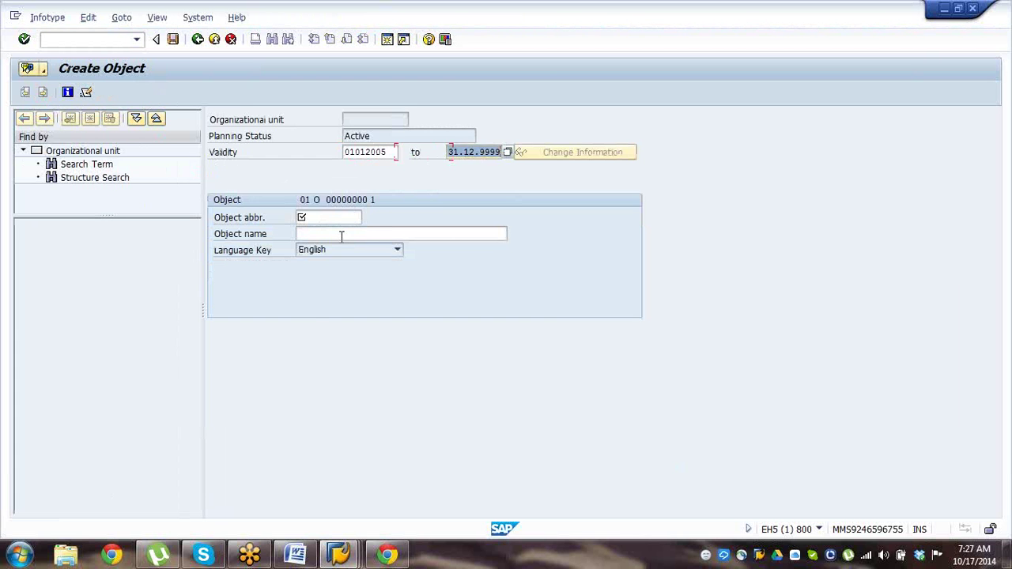
Save the object with abbreviation AW Inc. and name Awele Incorporation, and leave the proposed relationship entry.
{"action": "key", "text": "Tab"}
{"action": "key", "text": "Down"}
{"action": "key", "text": "Down"}
{"action": "key", "text": "Tab"}
{"action": "key", "text": "shift+Tab"}
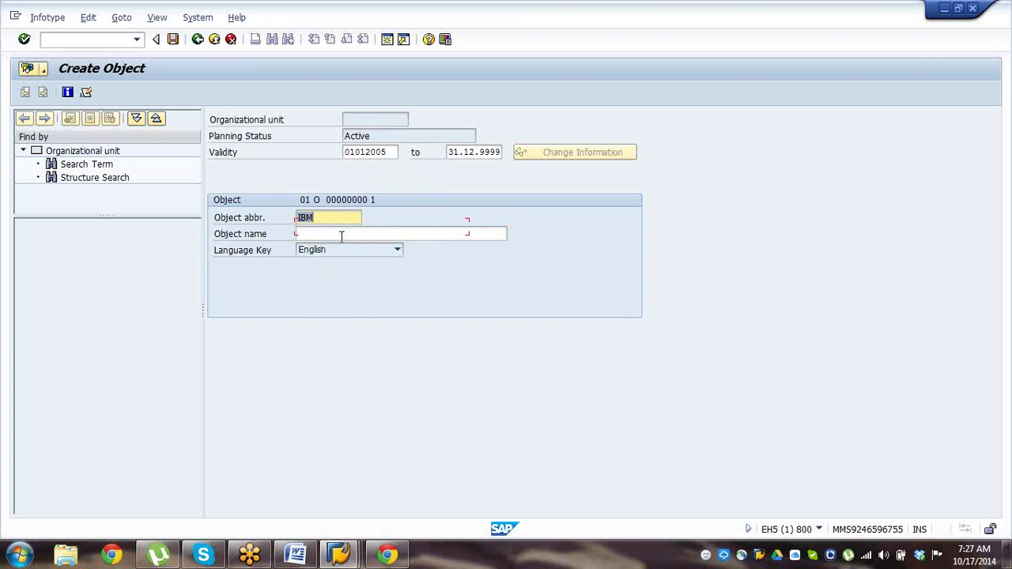
{"action": "key", "text": "BackSpace"}
{"action": "key", "text": "Down"}
{"action": "key", "text": "Tab"}
{"action": "key", "text": "Down"}
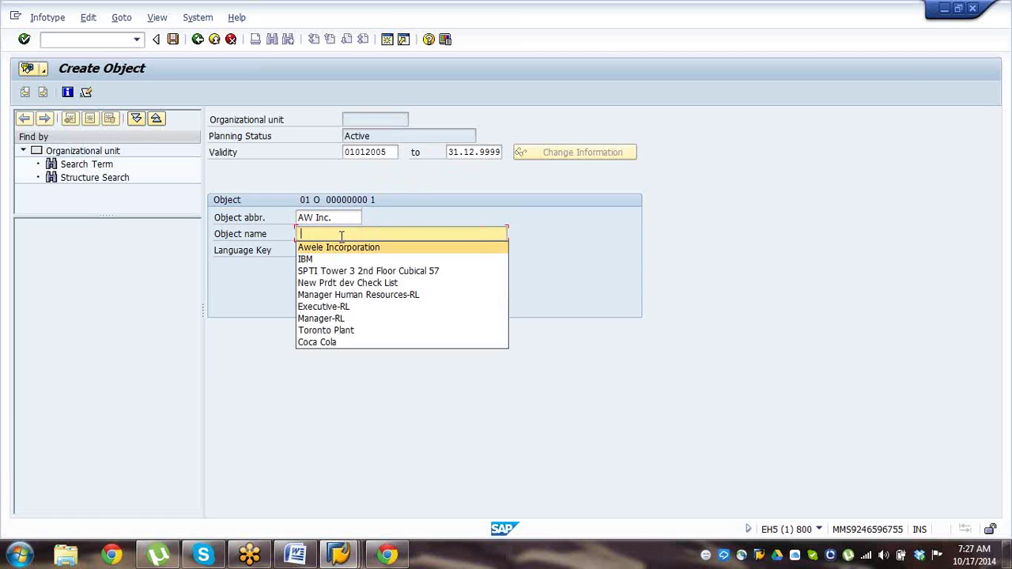
{"action": "key", "text": "Return"}
{"action": "key", "text": "Return"}
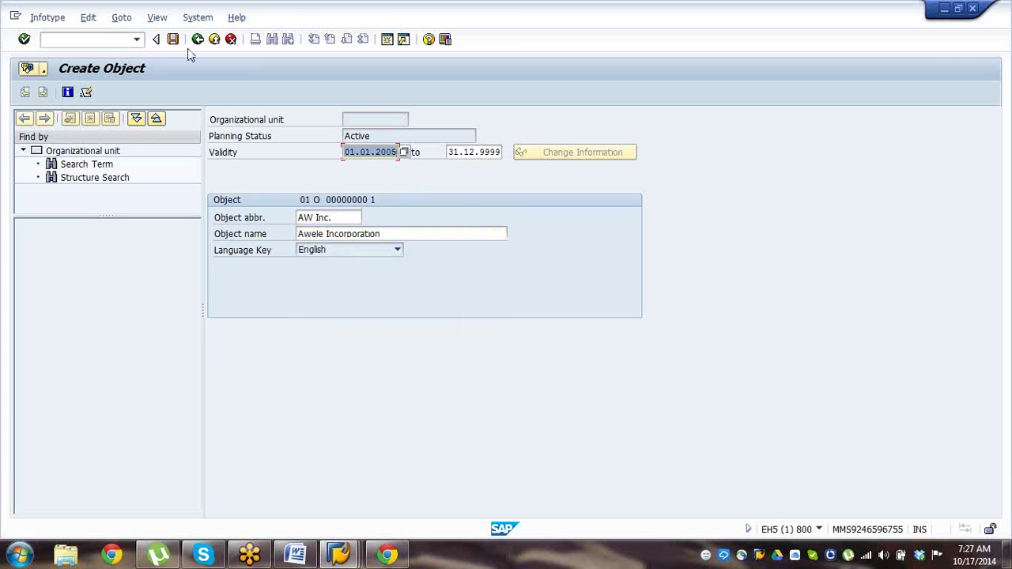
{"action": "left_click", "coordinate": [173, 38]}
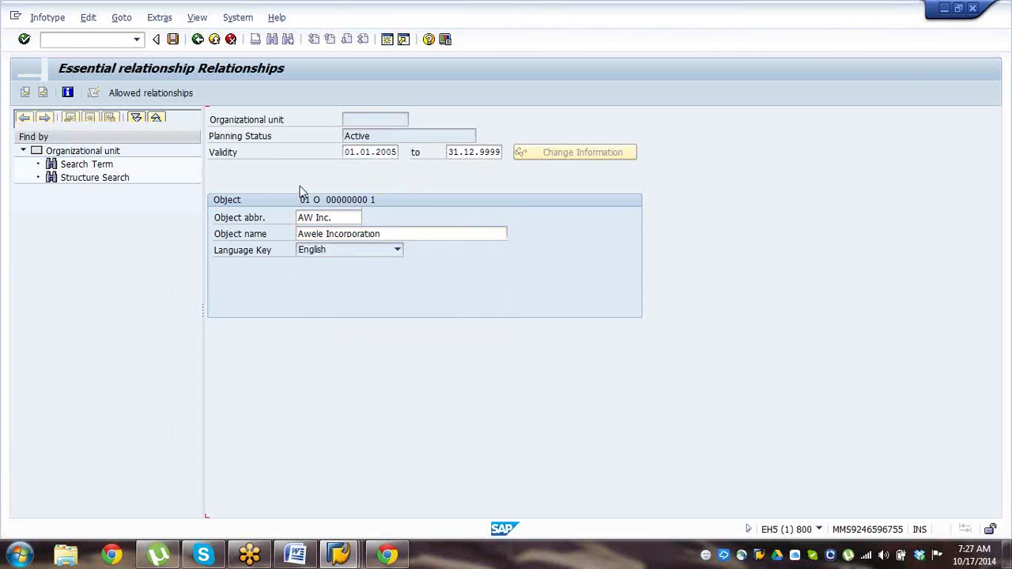
{"action": "left_click", "coordinate": [231, 41]}
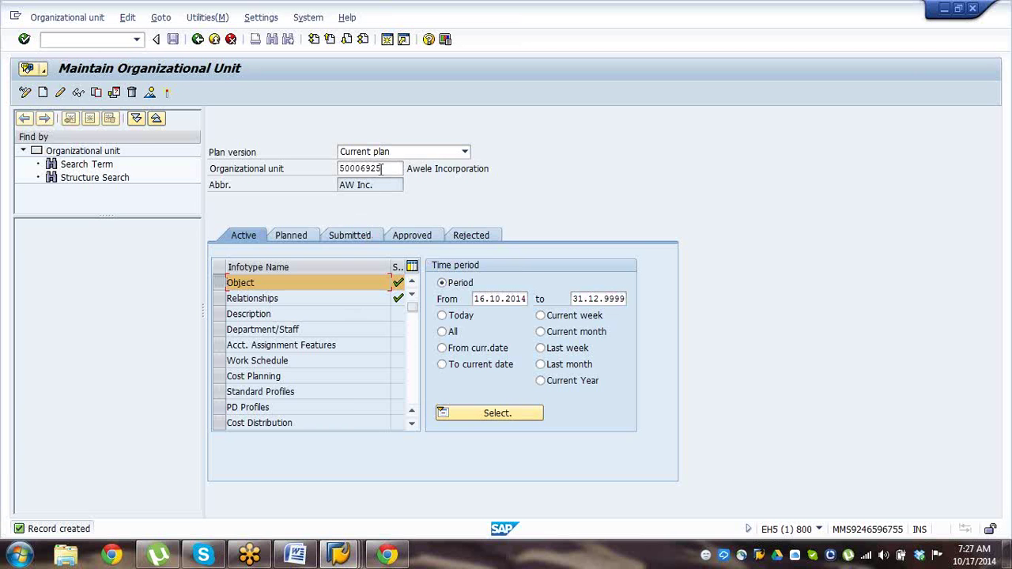
{"action": "left_click_drag", "start_coordinate": [383, 169], "coordinate": [340, 168]}
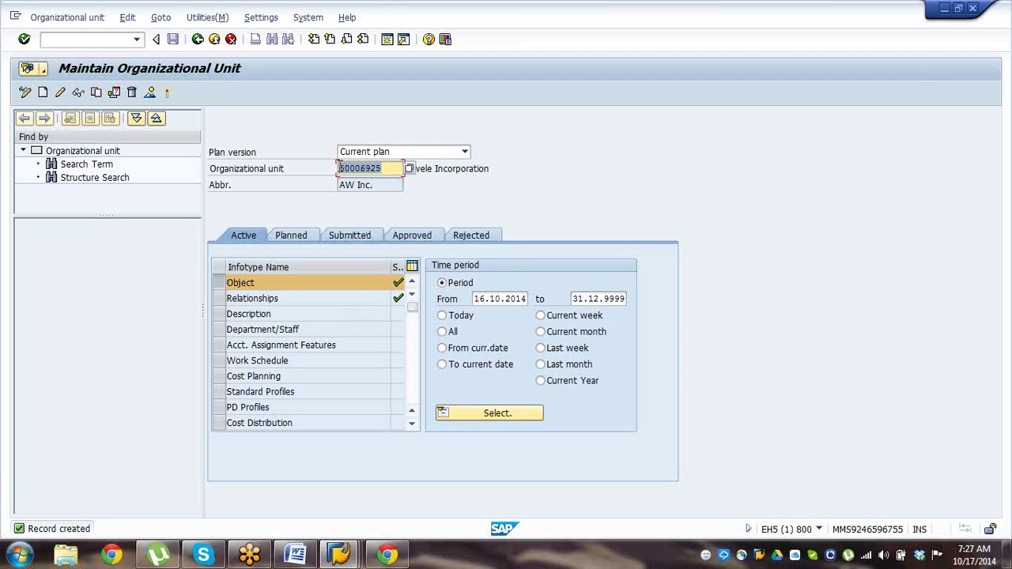
{"action": "left_click", "coordinate": [340, 167]}
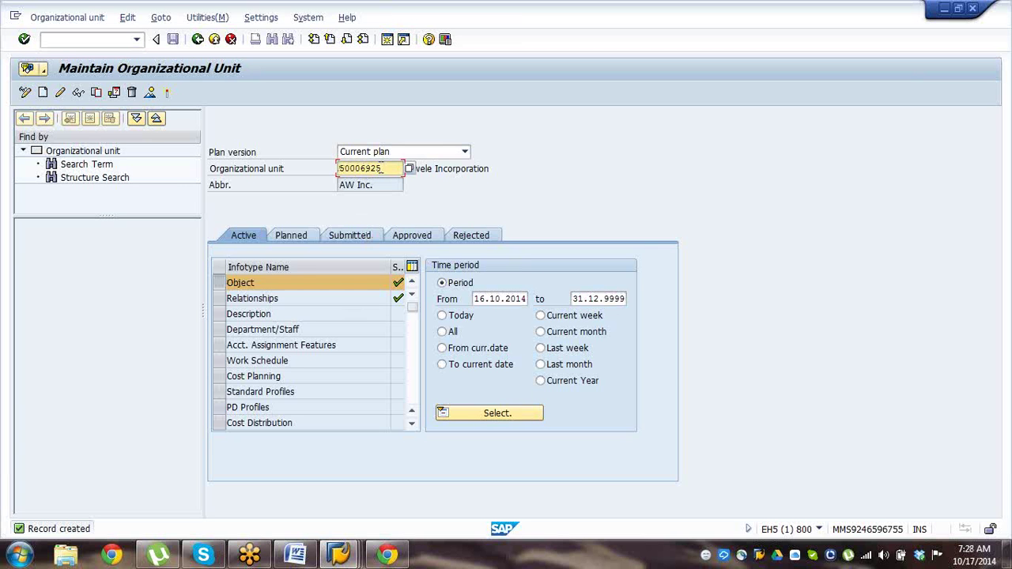
{"action": "left_click_drag", "start_coordinate": [383, 168], "coordinate": [340, 168]}
{"action": "left_click", "coordinate": [341, 169]}
{"action": "left_click_drag", "start_coordinate": [394, 170], "coordinate": [340, 169]}
{"action": "left_click", "coordinate": [340, 169]}
Clear the Awele Incorporation organizational unit number and dismiss the suggested entries.
{"action": "key", "text": "BackSpace"}
{"action": "key", "text": "BackSpace"}
{"action": "key", "text": "BackSpace"}
{"action": "key", "text": "BackSpace"}
{"action": "key", "text": "BackSpace"}
{"action": "key", "text": "BackSpace"}
{"action": "key", "text": "BackSpace"}
{"action": "key", "text": "BackSpace"}
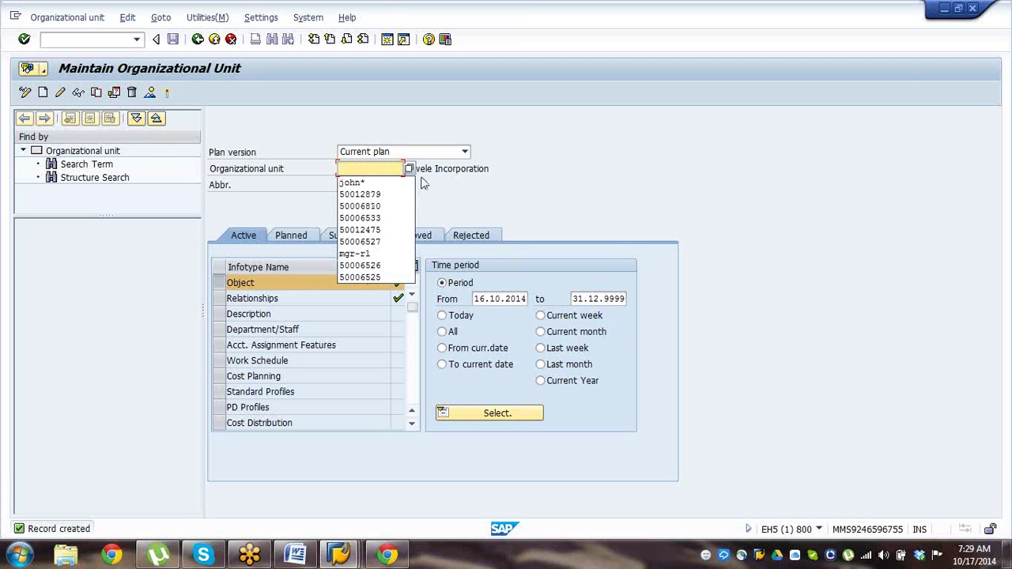
{"action": "left_click", "coordinate": [473, 202]}
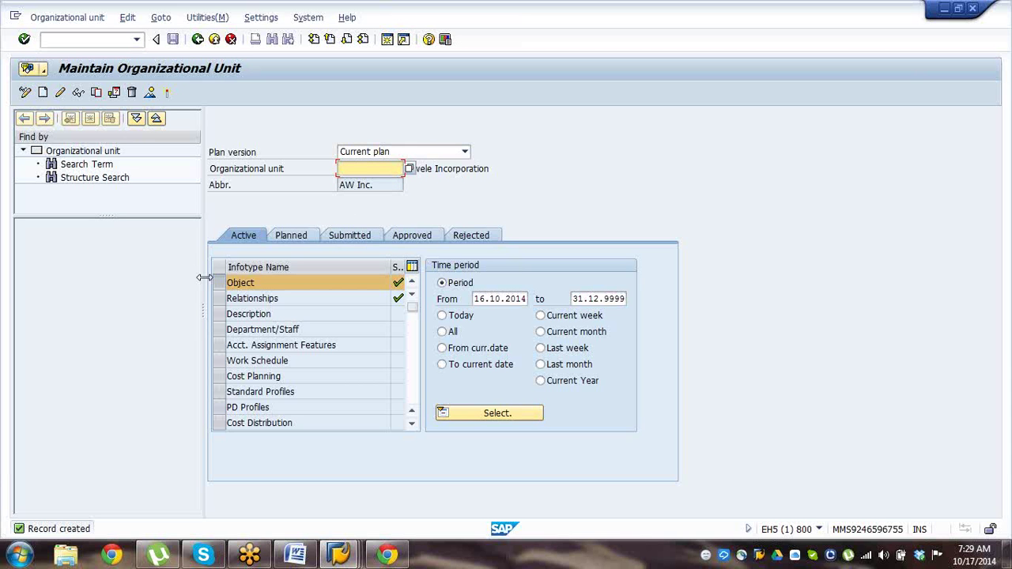
Start another Object record with 01012005 as the start of its validity.
{"action": "left_click", "coordinate": [43, 93]}
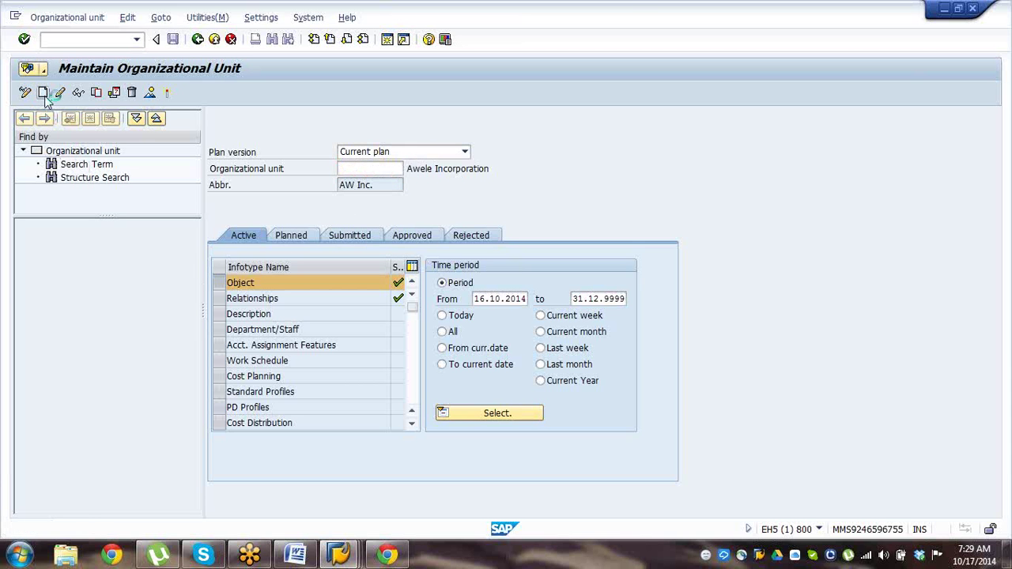
{"action": "key", "text": "BackSpace"}
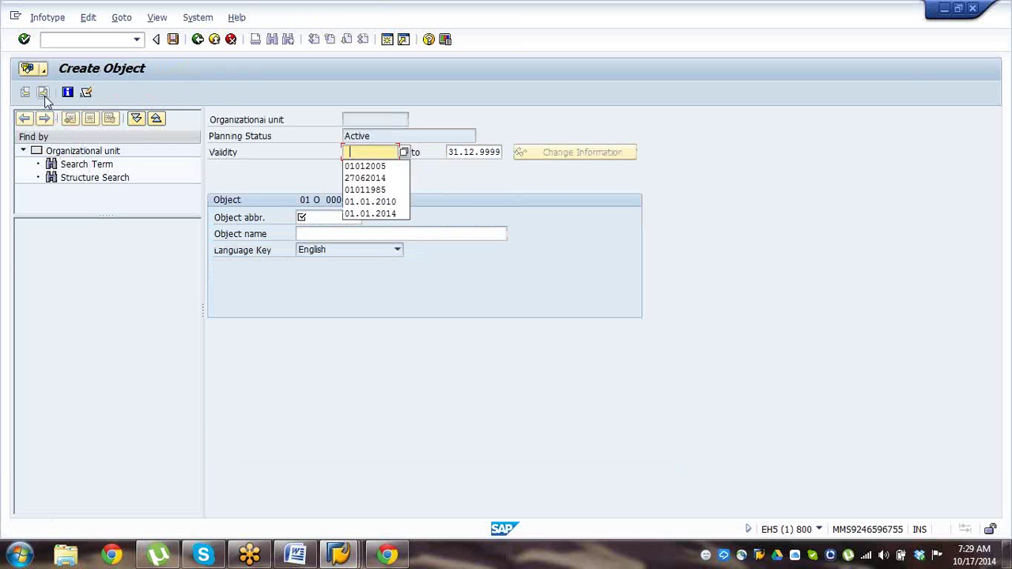
{"action": "key", "text": "Down"}
{"action": "key", "text": "Tab"}
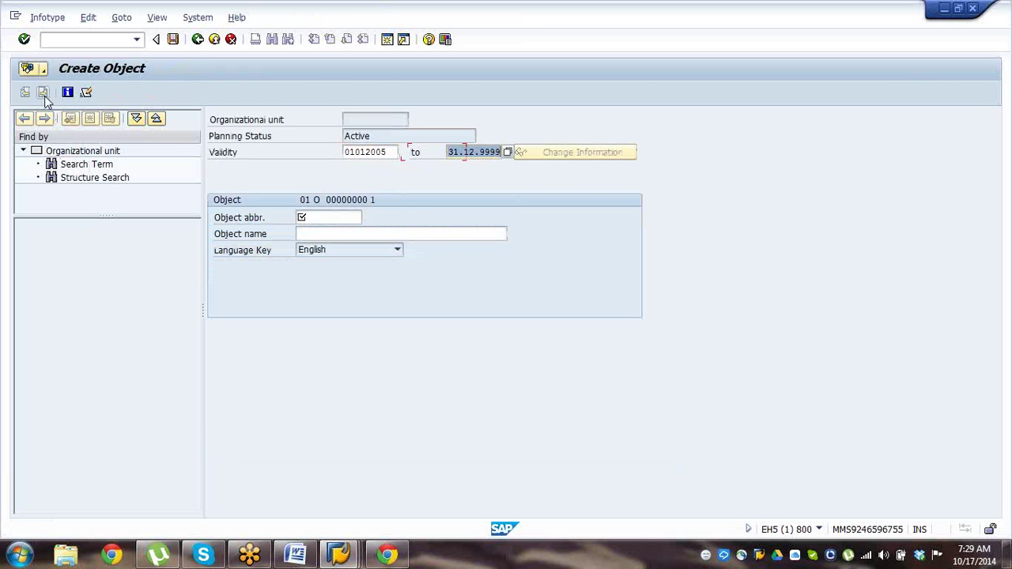
{"action": "key", "text": "Tab"}
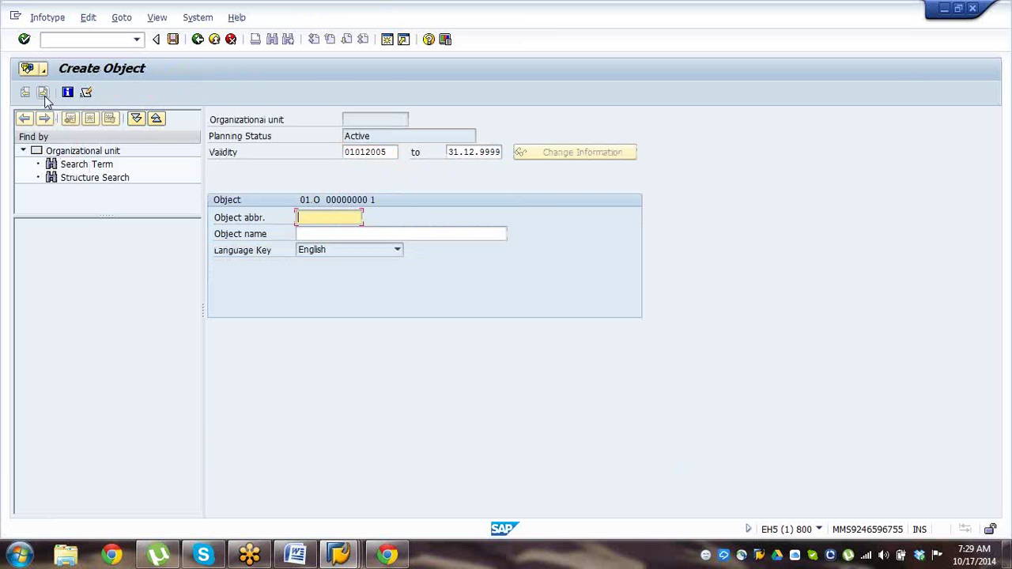
Consult the organization chart in the OM.docx Word document and set the object abbreviation to Huntsvil in SAP.
{"action": "left_click", "coordinate": [295, 555]}
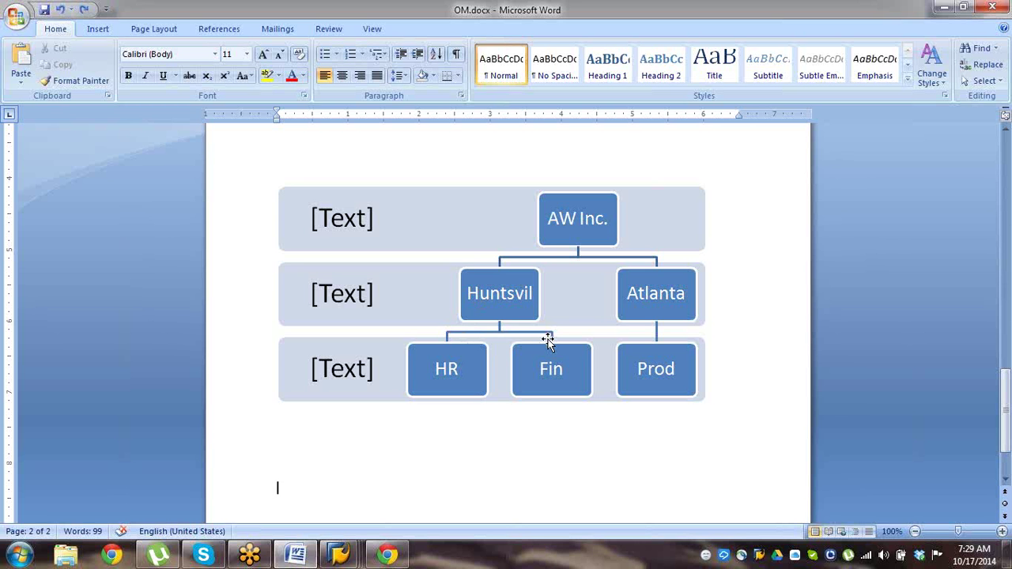
{"action": "key", "text": "alt+Tab"}
{"action": "type", "text": "u"}
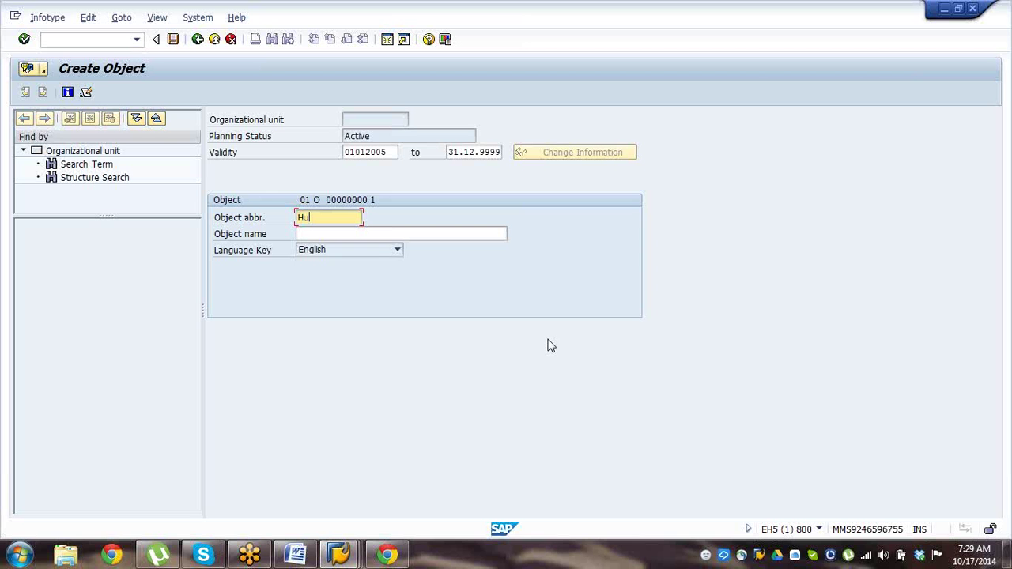
{"action": "type", "text": "ntsvil"}
{"action": "key", "text": "alt+Tab"}
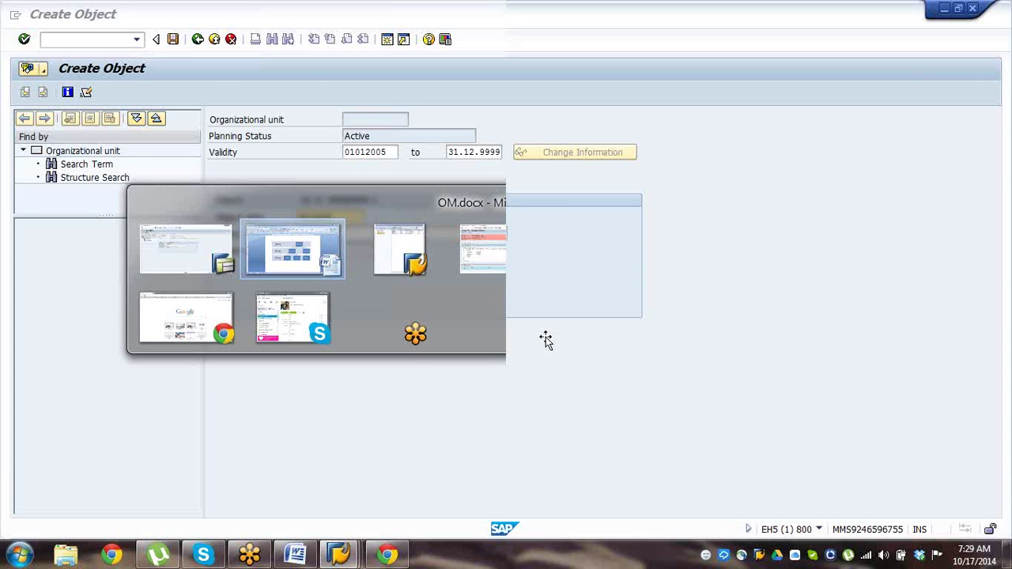
{"action": "type", "text": "Br"}
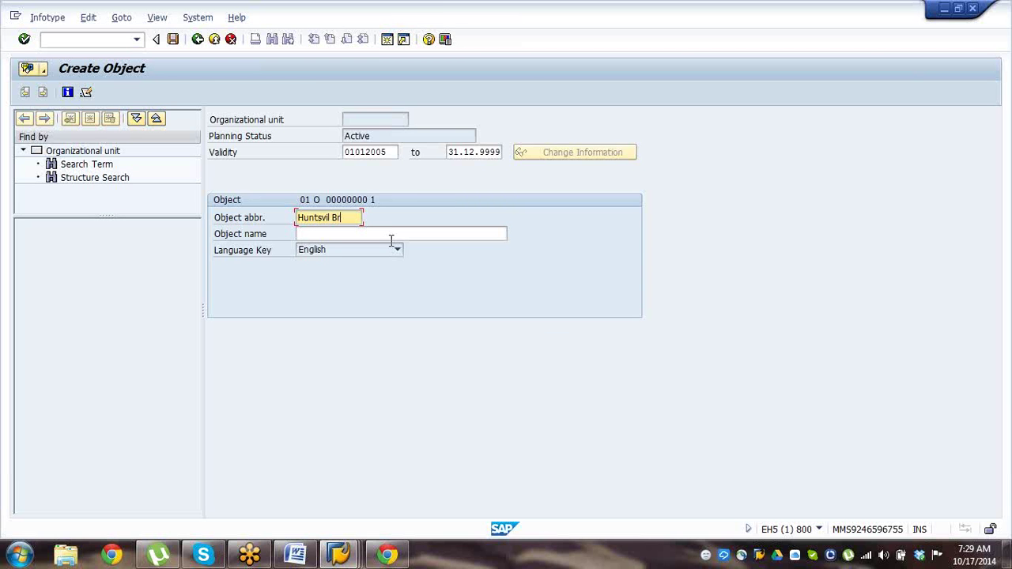
{"action": "key", "text": "BackSpace"}
{"action": "key", "text": "BackSpace"}
{"action": "key", "text": "BackSpace"}
Reuse the abbreviation to name the object Huntsvil Branch and save the record.
{"action": "left_click", "coordinate": [390, 240]}
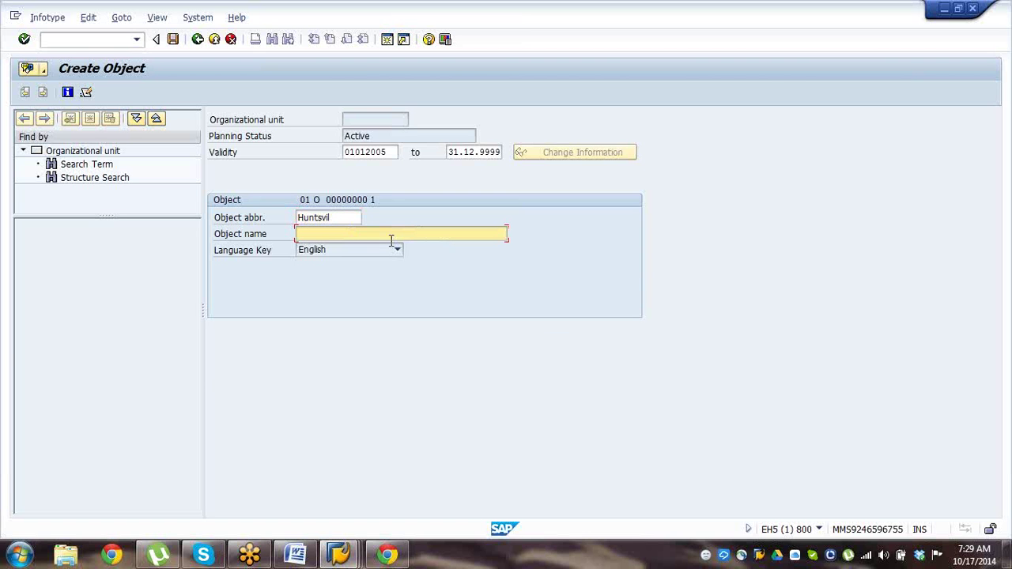
{"action": "key", "text": "shift+Tab"}
{"action": "key", "text": "ctrl+c"}
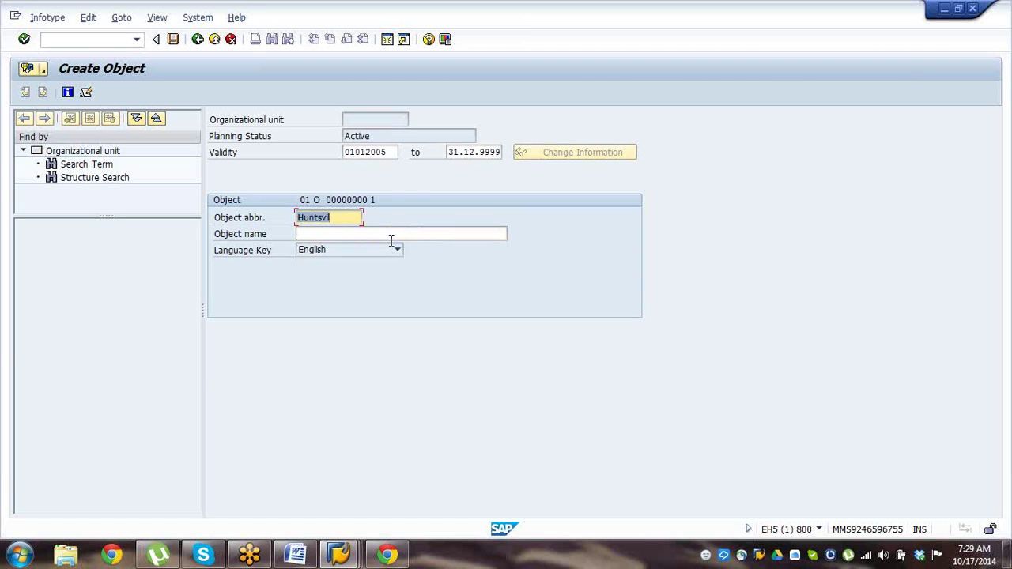
{"action": "key", "text": "Tab"}
{"action": "key", "text": "ctrl+v"}
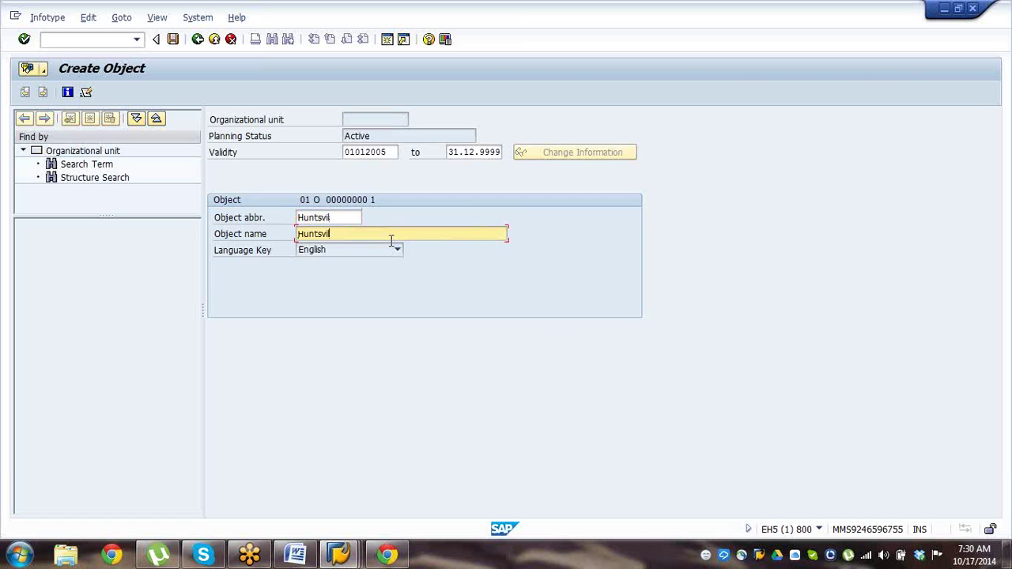
{"action": "type", "text": "b"}
{"action": "key", "text": "BackSpace"}
{"action": "type", "text": "Branch"}
{"action": "key", "text": "Return"}
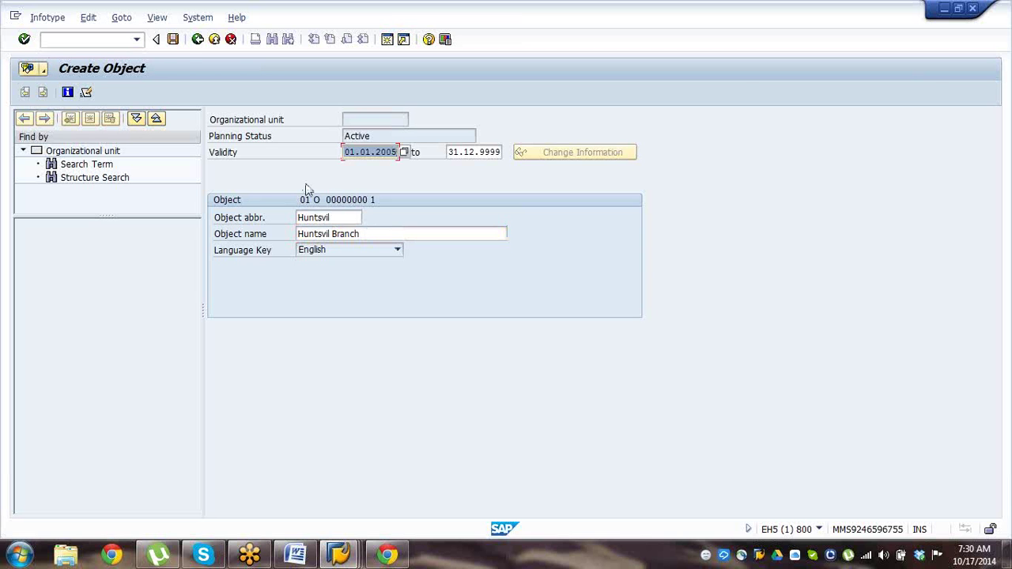
{"action": "left_click", "coordinate": [172, 40]}
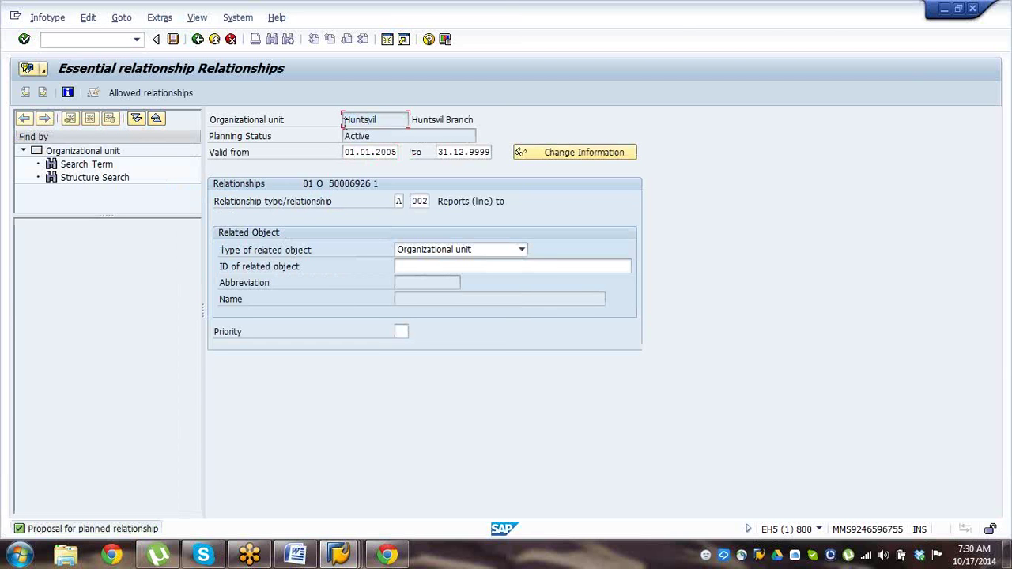
Compare Huntsvil's place in the Word organization chart with the organizational unit in SAP's relationship entry.
{"action": "key", "text": "alt+Tab"}
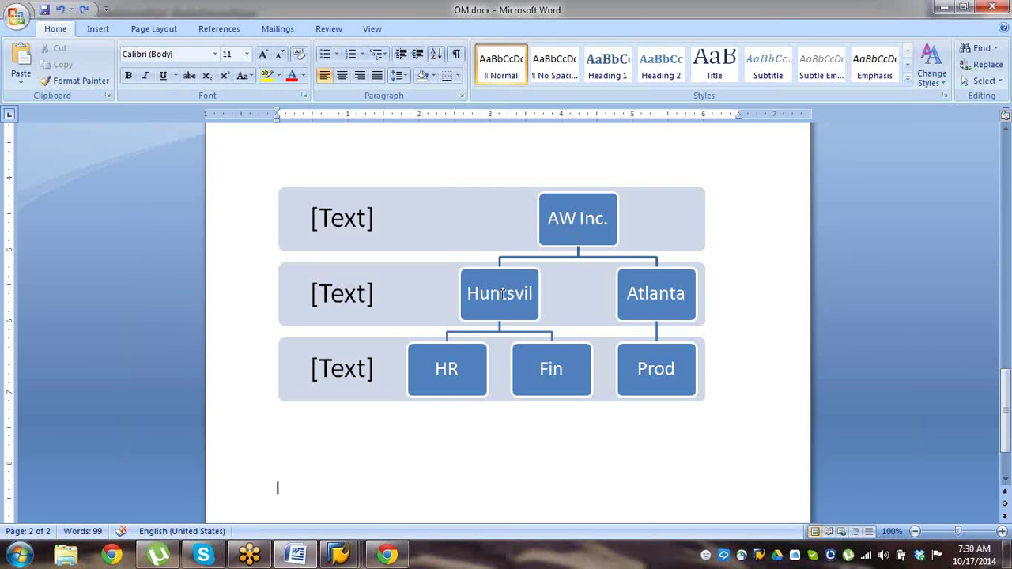
{"action": "key", "text": "alt+Tab"}
{"action": "key", "text": "alt+Tab"}
{"action": "key", "text": "alt+Tab"}
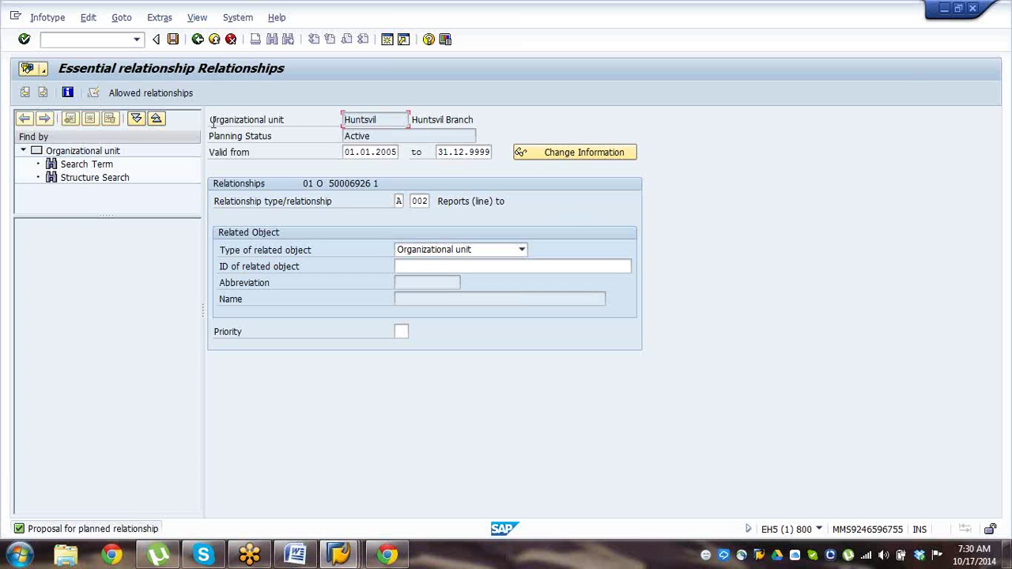
{"action": "left_click_drag", "start_coordinate": [210, 119], "coordinate": [289, 119]}
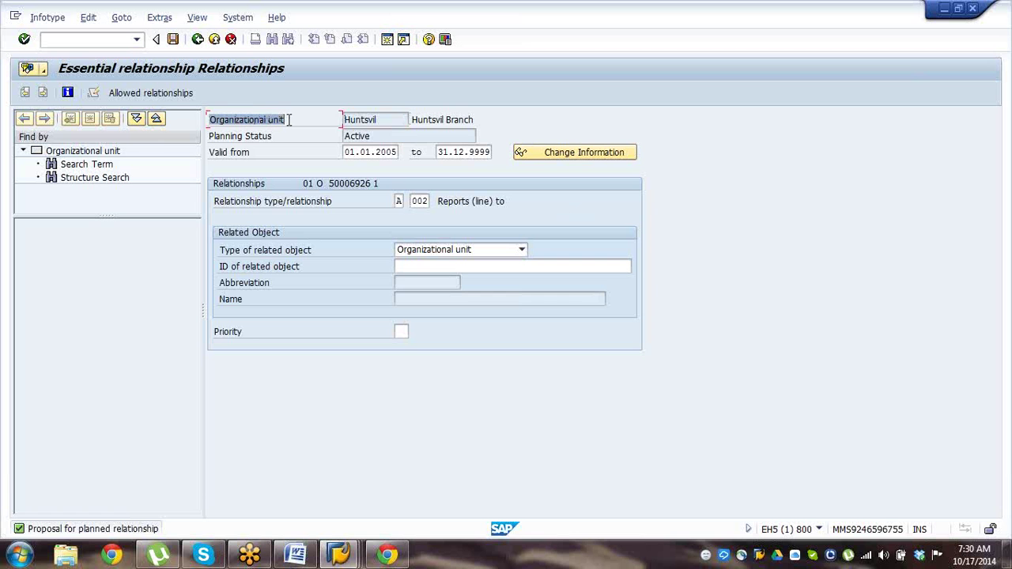
Enter 50006925 as the related organizational unit that Huntsvil Branch reports to.
{"action": "left_click", "coordinate": [289, 120]}
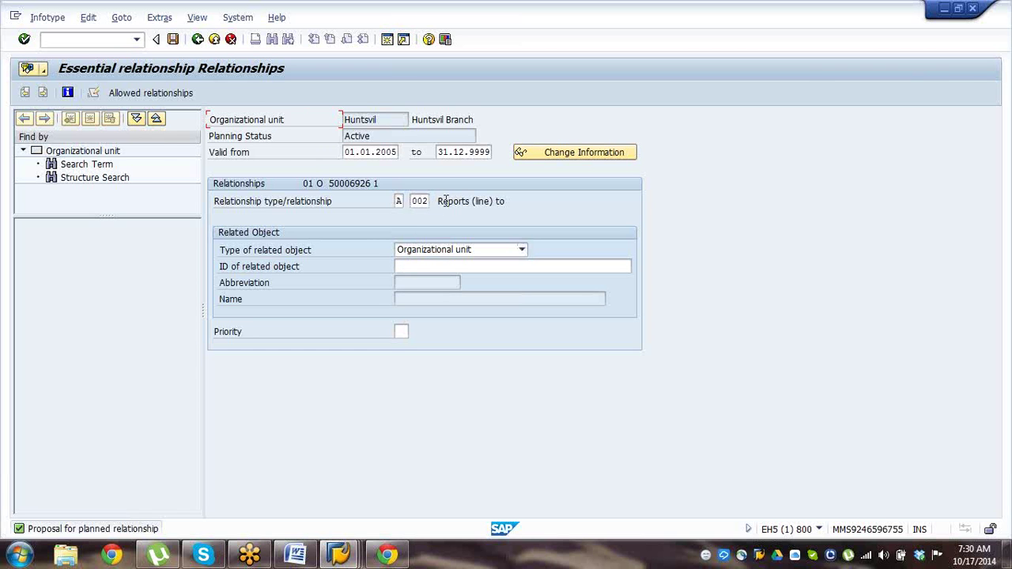
{"action": "left_click", "coordinate": [409, 268]}
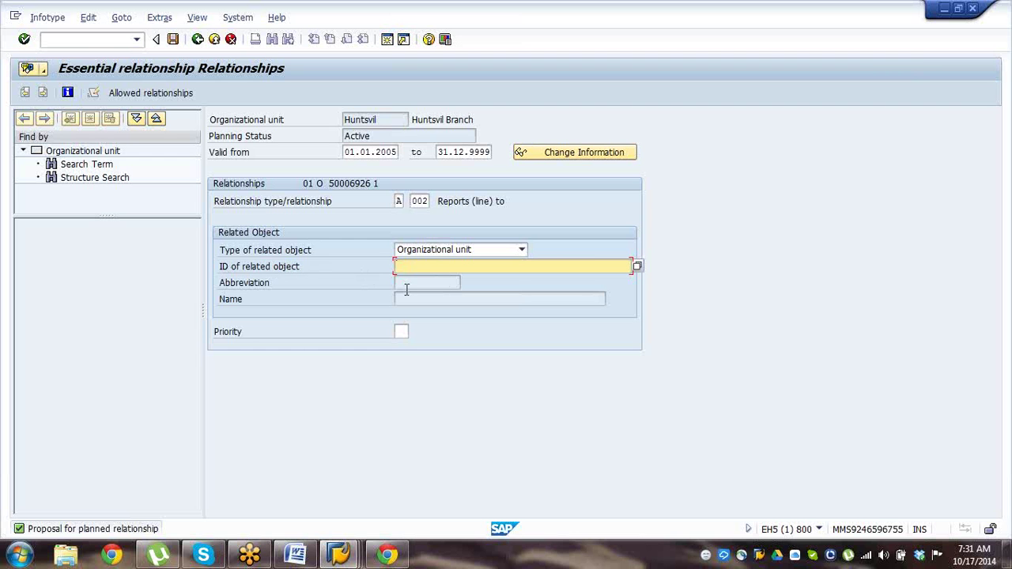
{"action": "type", "text": "500"}
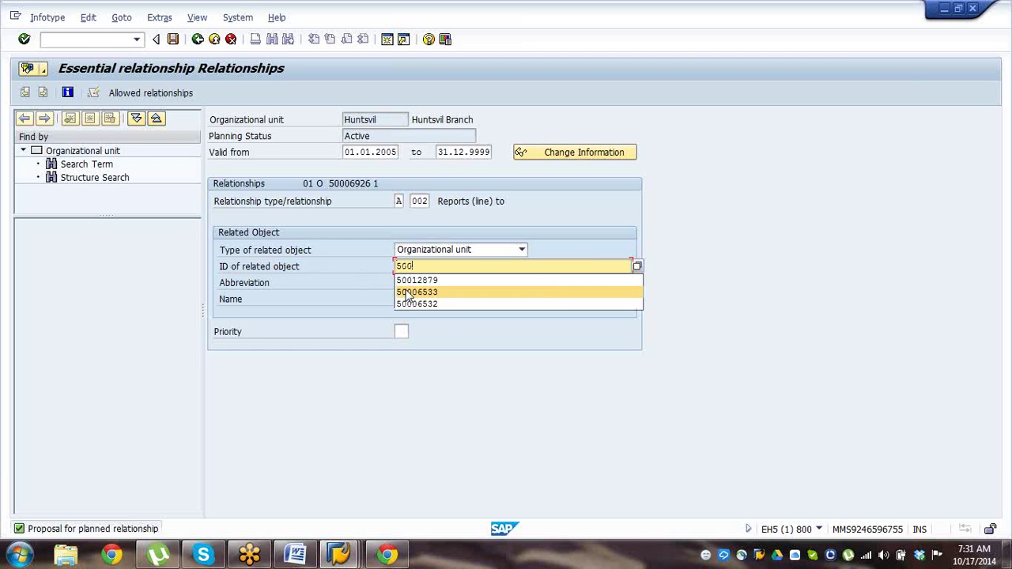
{"action": "type", "text": "06925"}
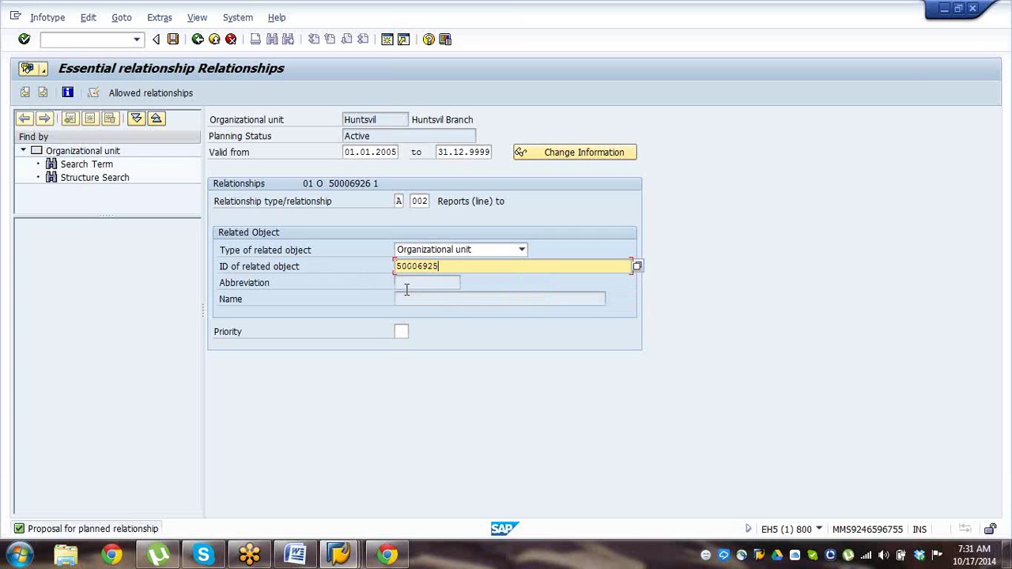
{"action": "key", "text": "Return"}
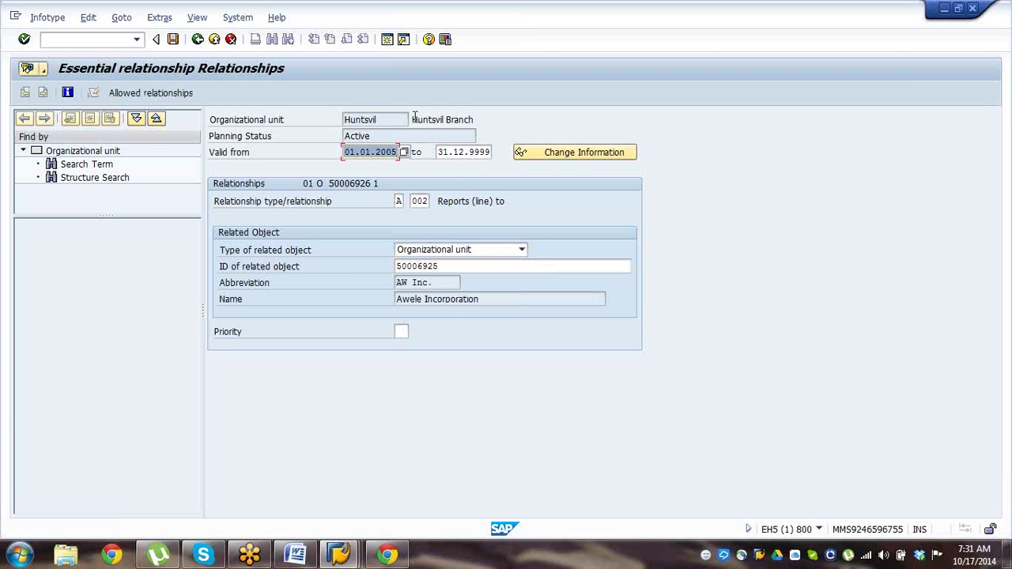
Review the reporting line from Huntsvil Branch to Awele Incorporation and save the relationship.
{"action": "left_click_drag", "start_coordinate": [413, 120], "coordinate": [477, 120]}
{"action": "left_click", "coordinate": [476, 119]}
{"action": "left_click_drag", "start_coordinate": [437, 201], "coordinate": [516, 204]}
{"action": "left_click", "coordinate": [435, 265]}
{"action": "left_click_drag", "start_coordinate": [397, 282], "coordinate": [437, 283]}
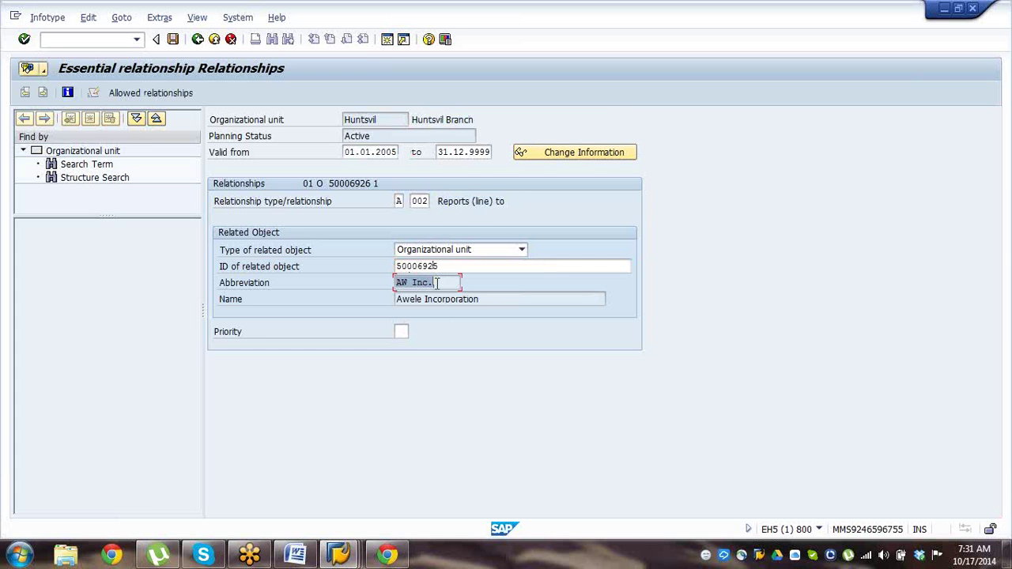
{"action": "left_click", "coordinate": [437, 284]}
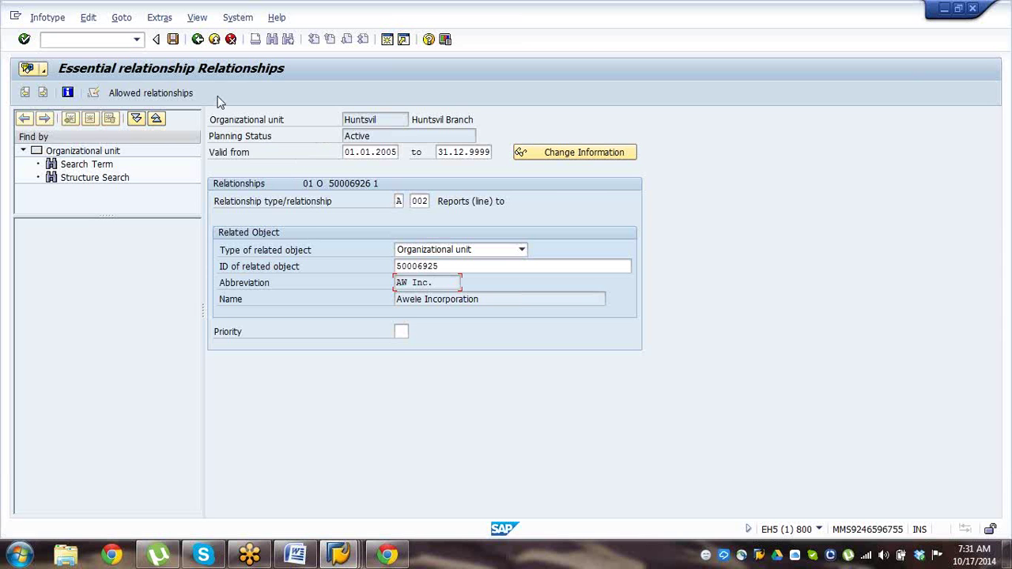
{"action": "left_click", "coordinate": [175, 43]}
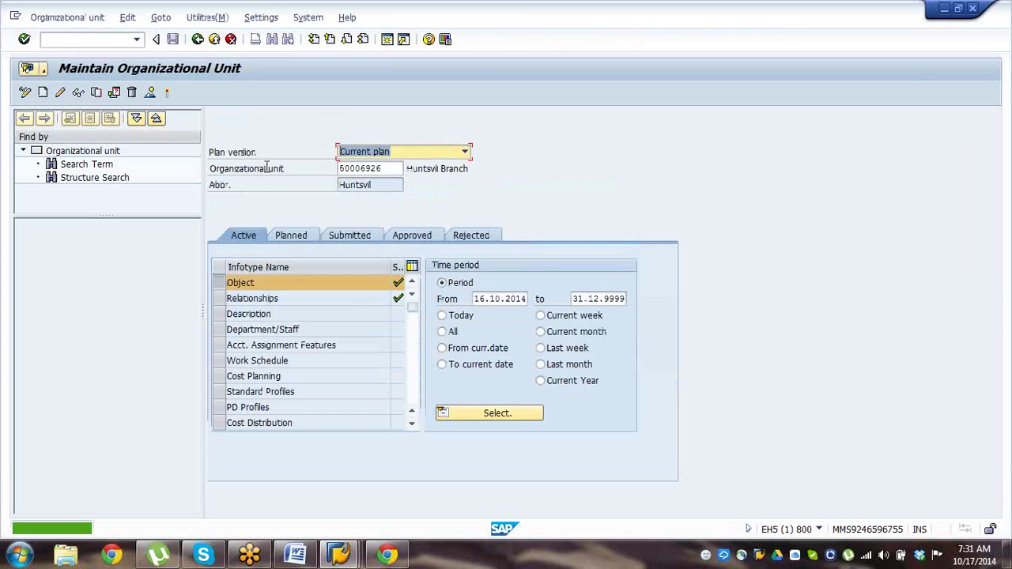
Load organizational unit 50006925 and open its relationship record with Huntsvil from the relationships overview.
{"action": "left_click", "coordinate": [385, 169]}
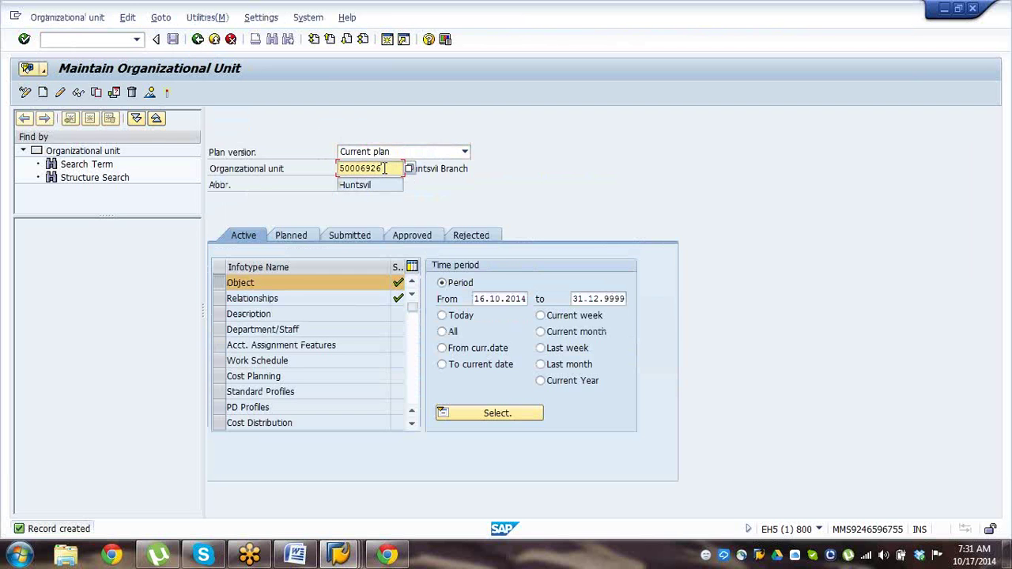
{"action": "key", "text": "BackSpace"}
{"action": "type", "text": "5"}
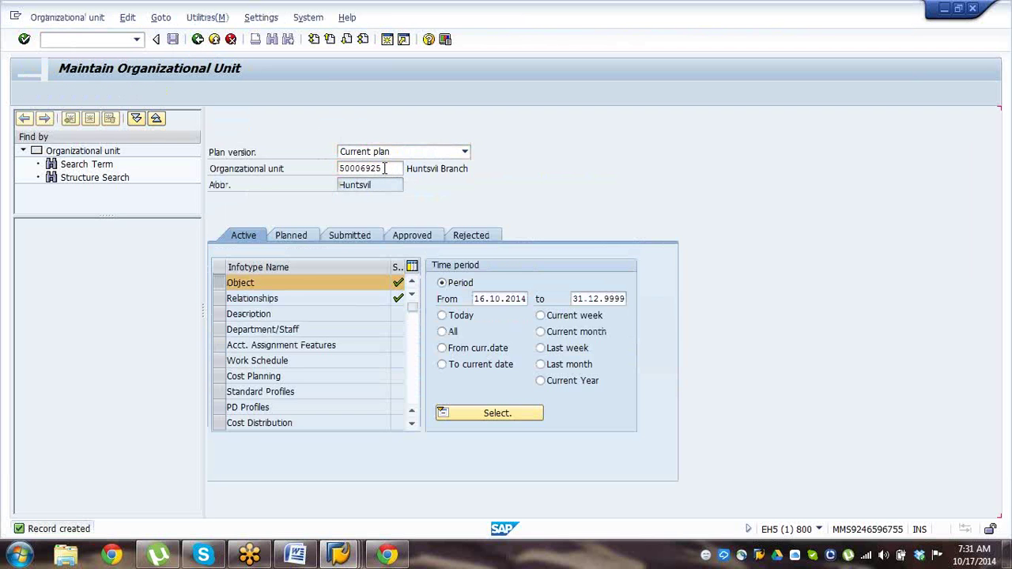
{"action": "key", "text": "Return"}
{"action": "left_click", "coordinate": [222, 298]}
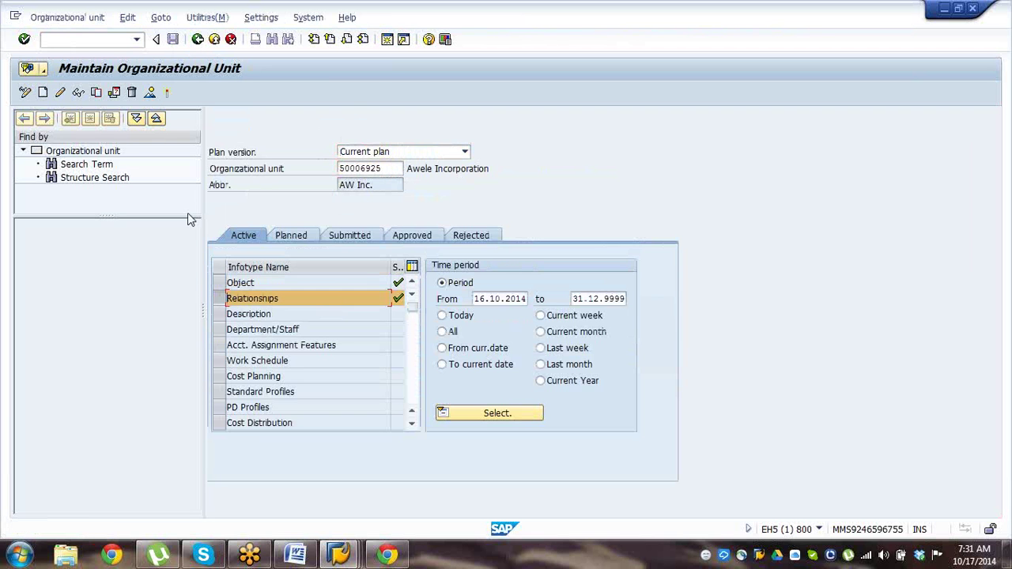
{"action": "left_click", "coordinate": [150, 93]}
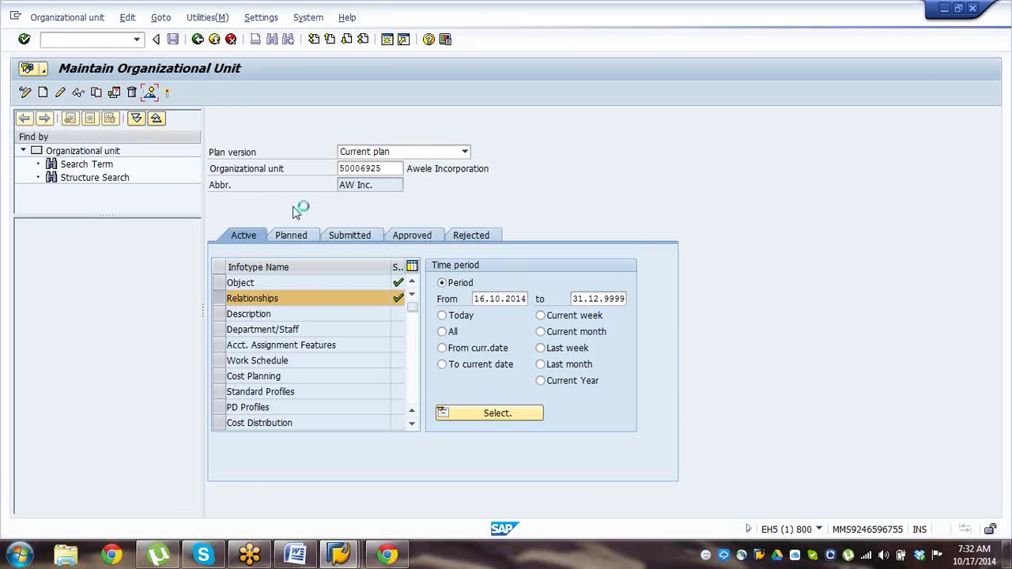
{"action": "left_click", "coordinate": [213, 202]}
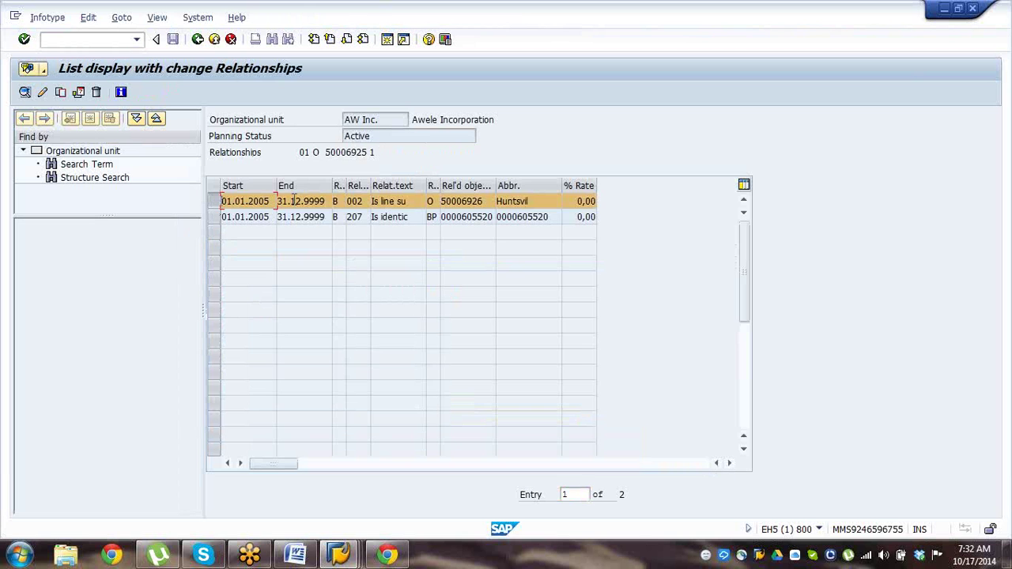
{"action": "left_click", "coordinate": [42, 92]}
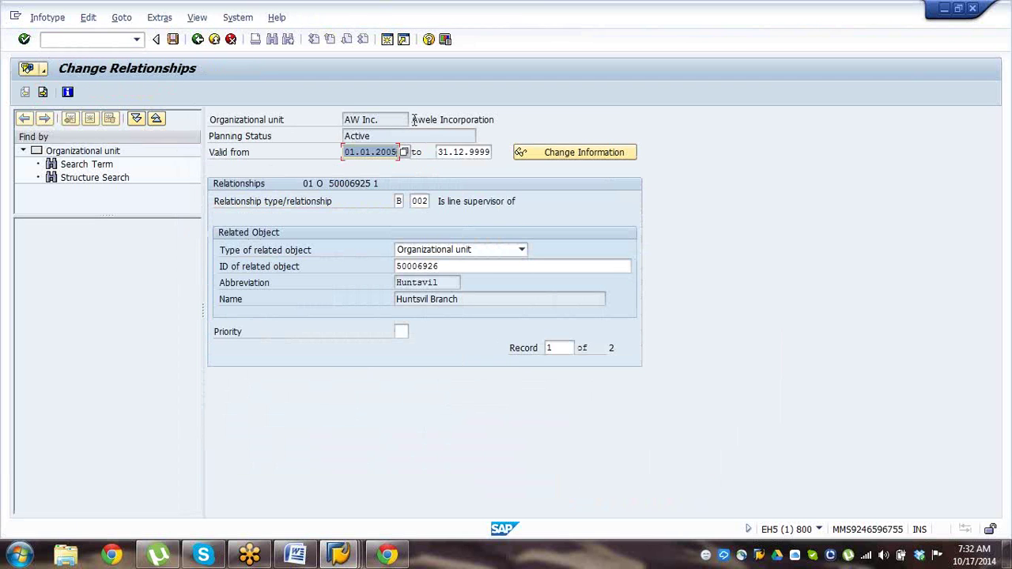
Examine how Awele Incorporation relates to Huntsvil Branch and return to the Maintain Organizational Unit screen.
{"action": "left_click_drag", "start_coordinate": [413, 121], "coordinate": [491, 121]}
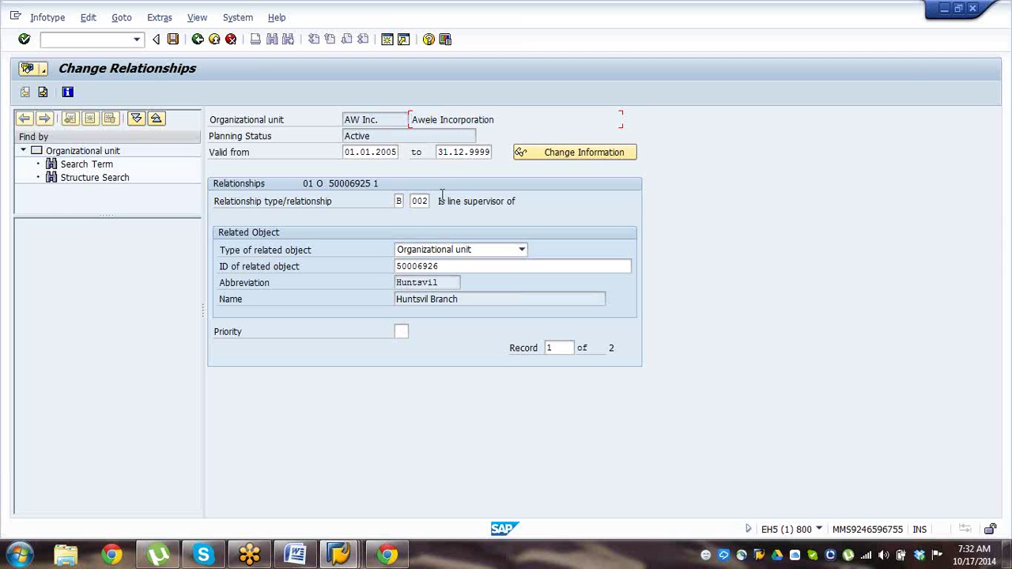
{"action": "left_click_drag", "start_coordinate": [438, 201], "coordinate": [515, 201]}
{"action": "left_click", "coordinate": [519, 202]}
{"action": "left_click", "coordinate": [398, 285]}
{"action": "left_click_drag", "start_coordinate": [398, 284], "coordinate": [461, 299]}
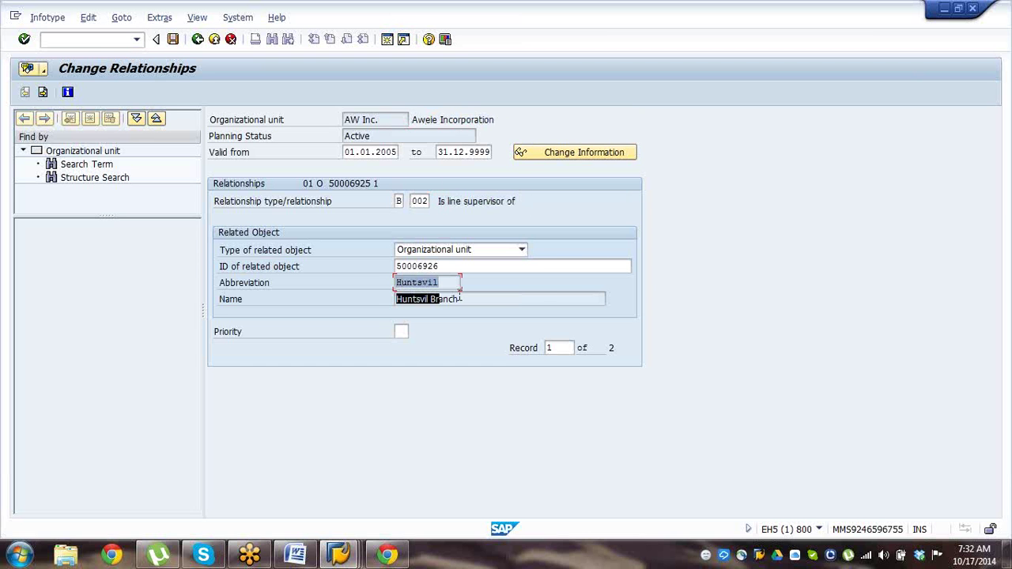
{"action": "key", "text": "ctrl+c"}
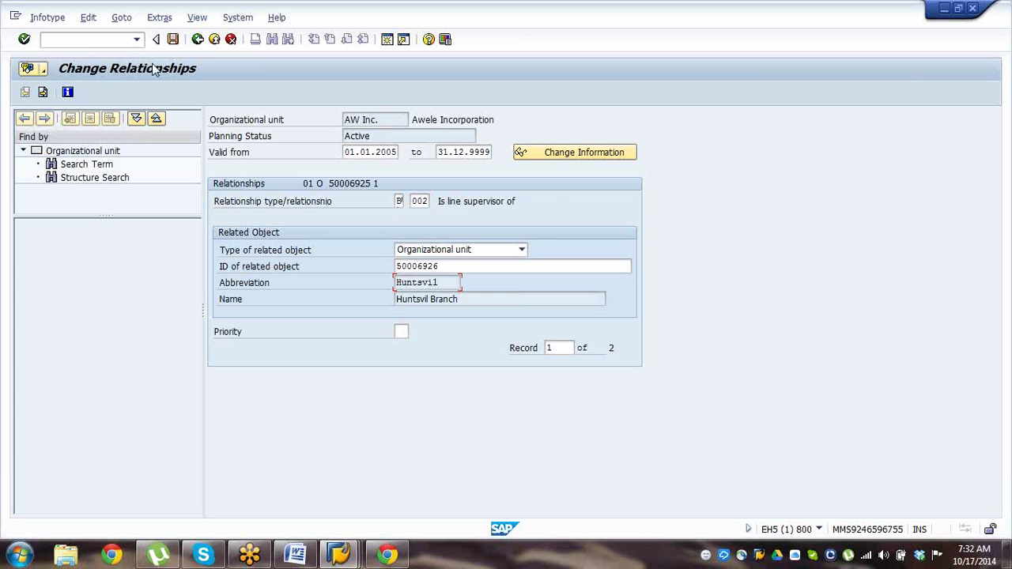
{"action": "left_click", "coordinate": [198, 44]}
{"action": "left_click", "coordinate": [197, 40]}
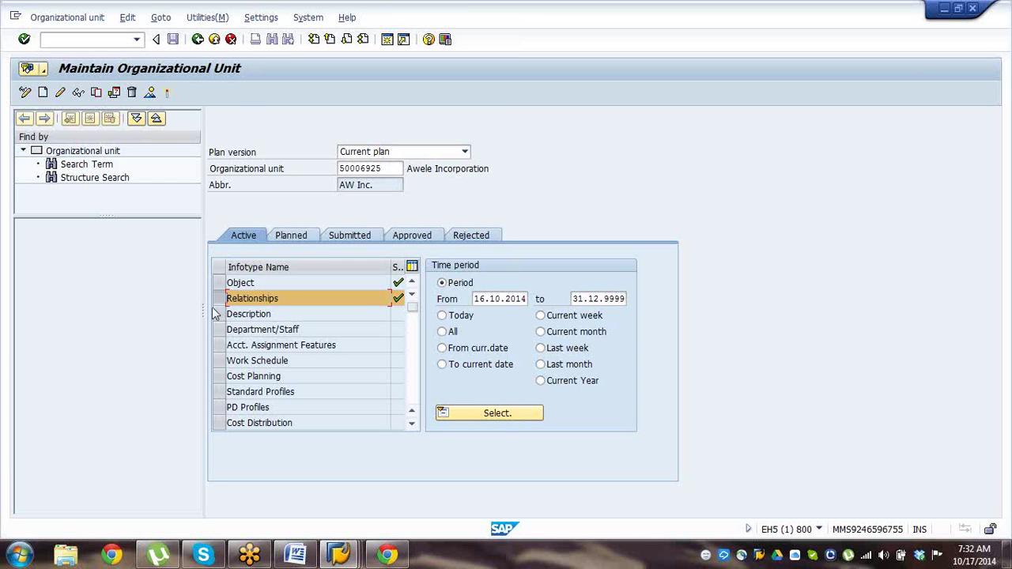
Clear the organizational unit number and start a new Object record.
{"action": "left_click", "coordinate": [221, 284]}
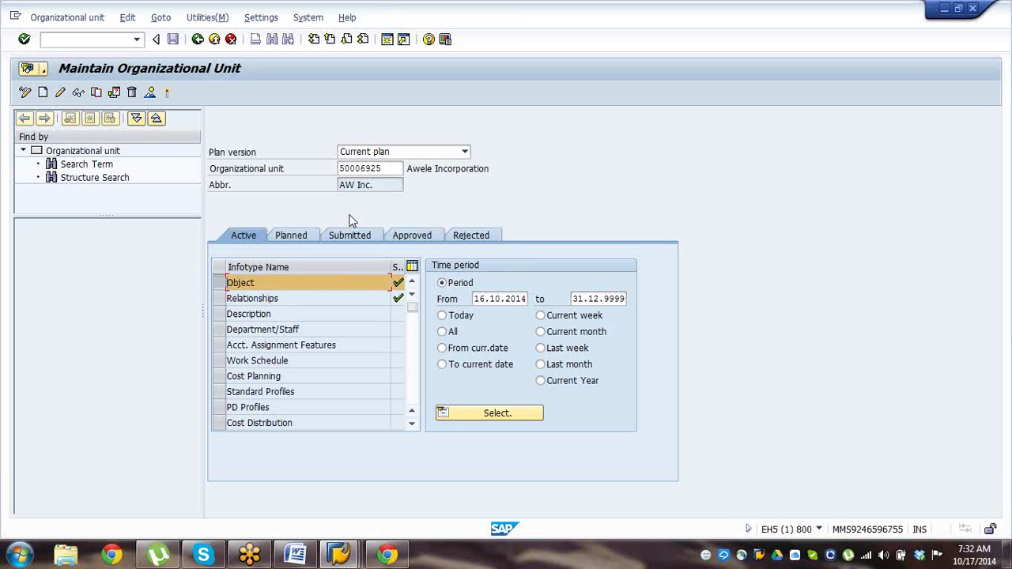
{"action": "left_click", "coordinate": [395, 170]}
{"action": "type", "text": "5"}
{"action": "key", "text": "BackSpace"}
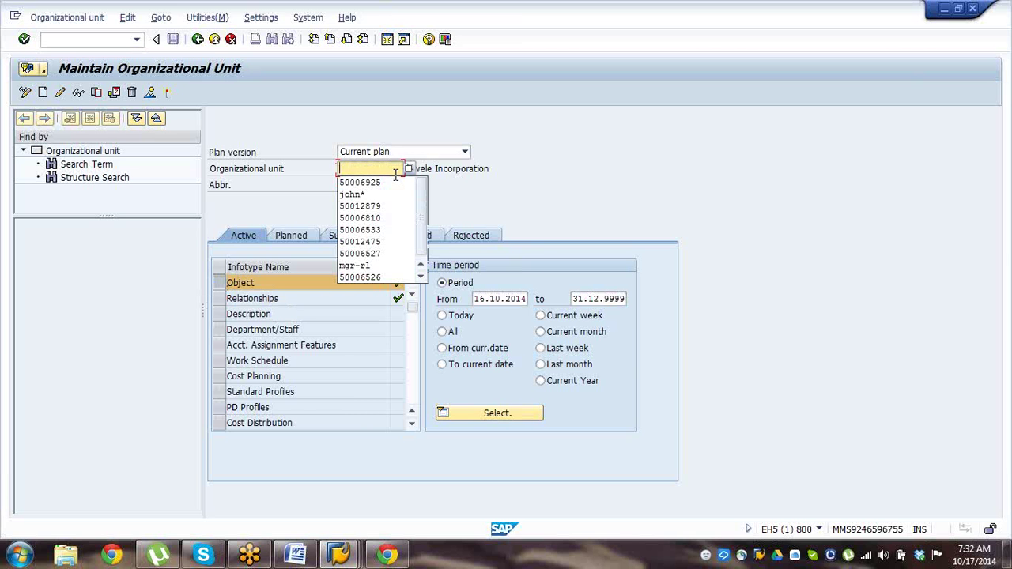
{"action": "left_click", "coordinate": [43, 93]}
{"action": "left_click", "coordinate": [199, 155]}
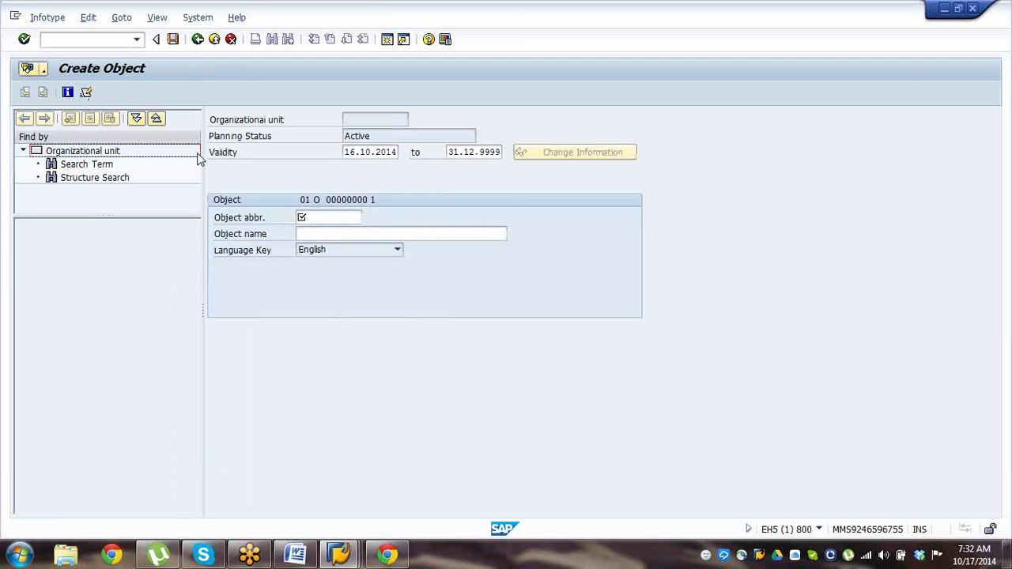
Set the start of the new object's validity to 01012005.
{"action": "left_click", "coordinate": [360, 152]}
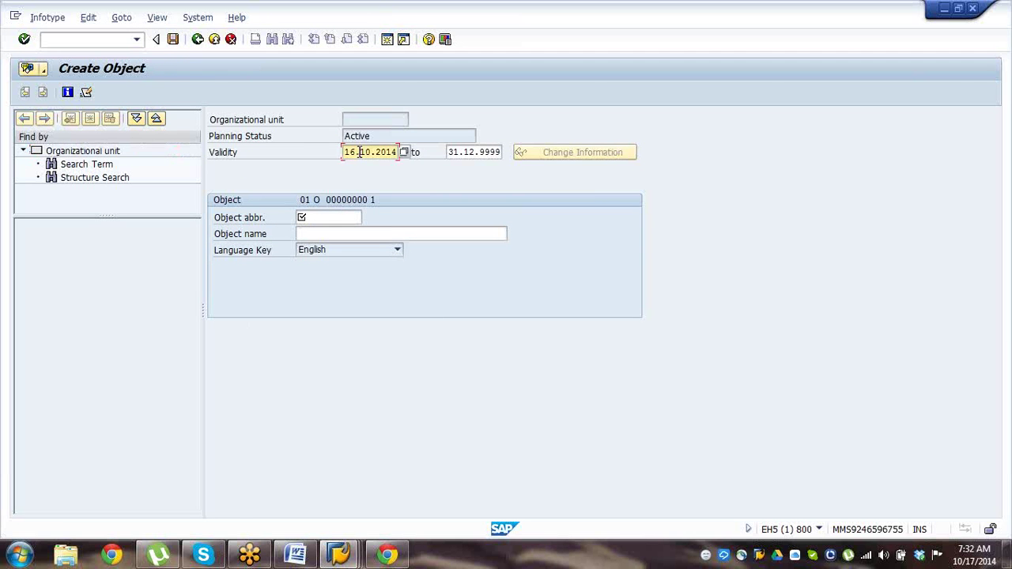
{"action": "double_click", "coordinate": [360, 152]}
{"action": "key", "text": "Tab"}
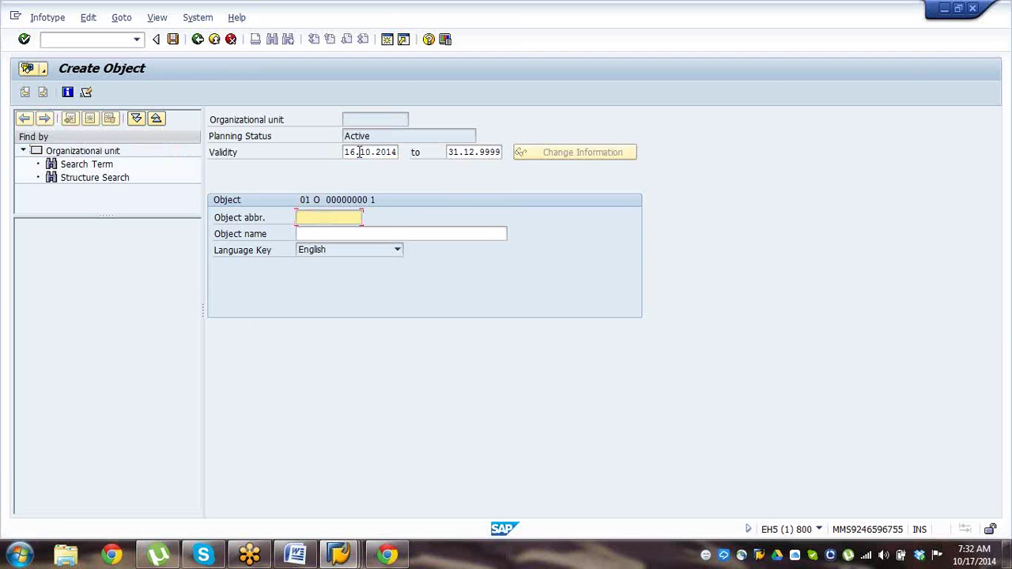
{"action": "key", "text": "shift+Tab"}
{"action": "key", "text": "shift+Tab"}
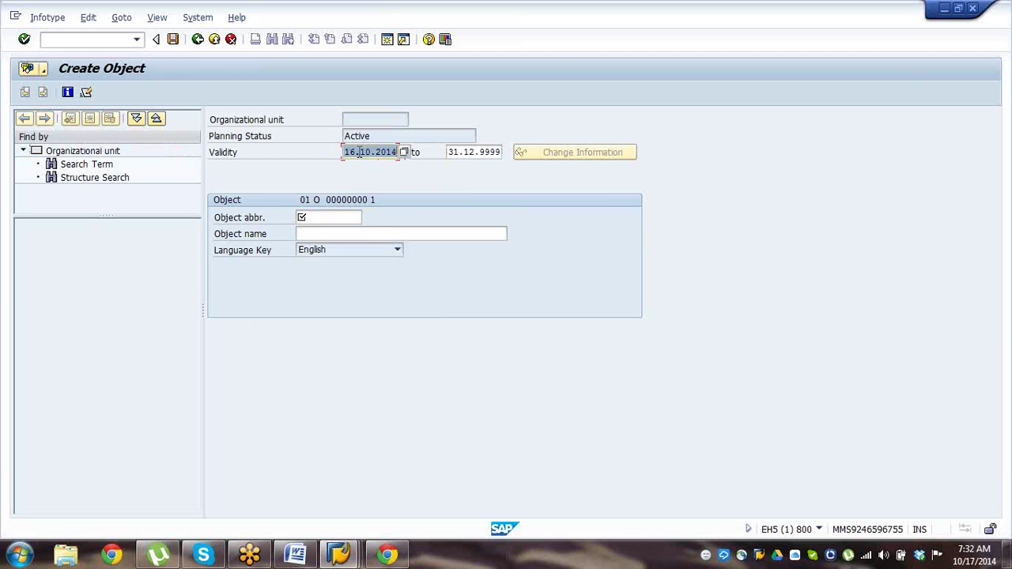
{"action": "key", "text": "BackSpace"}
{"action": "key", "text": "Down"}
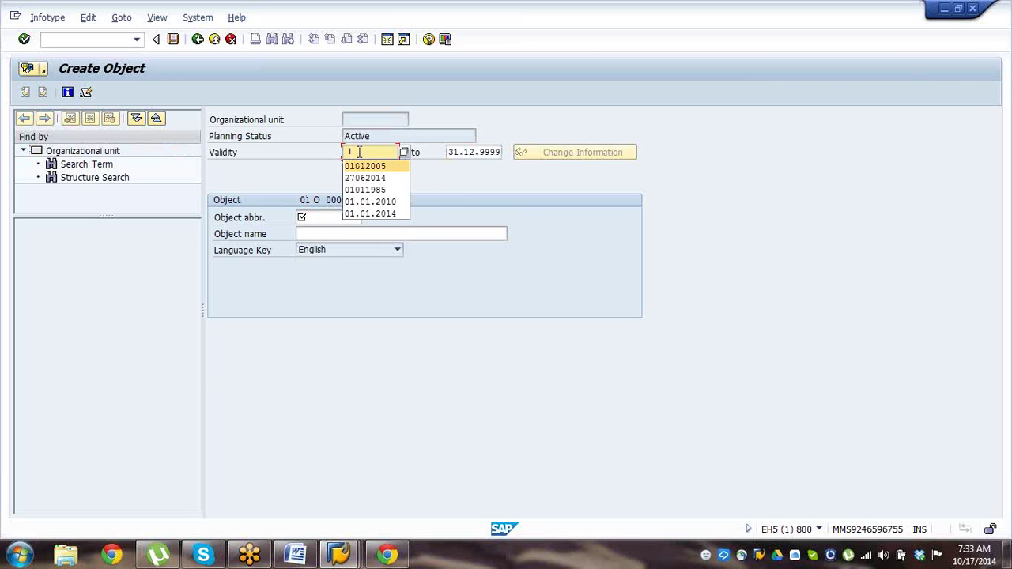
{"action": "key", "text": "Tab"}
{"action": "key", "text": "Tab"}
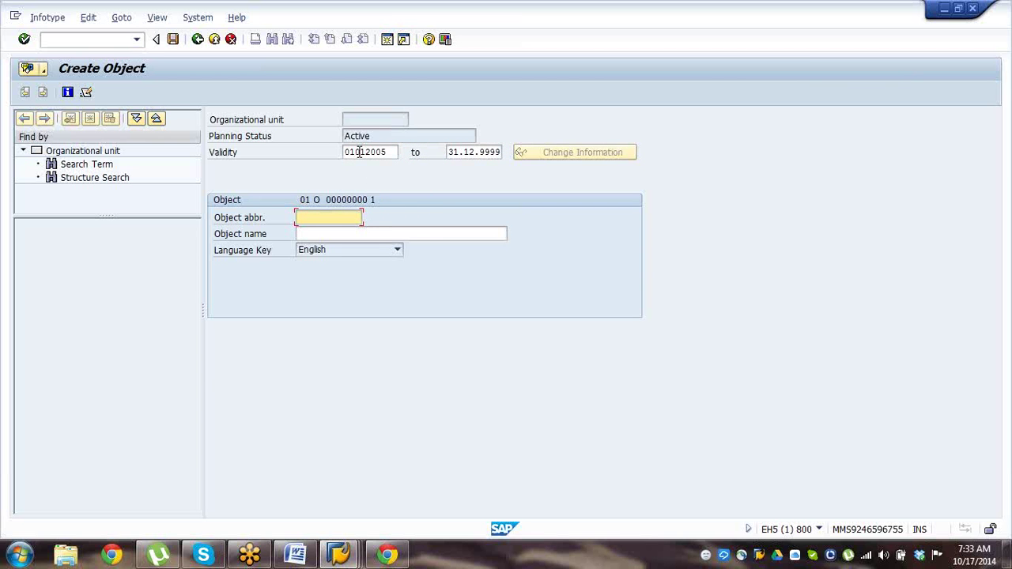
Set the object abbreviation to Atlanta and the name to Atlanta Branch, and save the record.
{"action": "type", "text": "Atlanta"}
{"action": "key", "text": "Tab"}
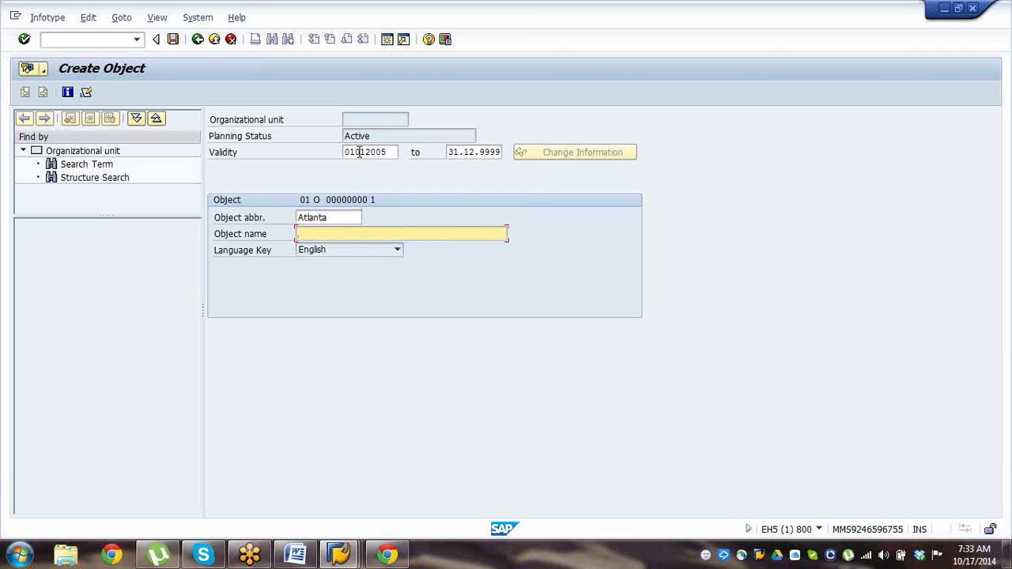
{"action": "type", "text": "Atlanta Branch"}
{"action": "double_click", "coordinate": [360, 152]}
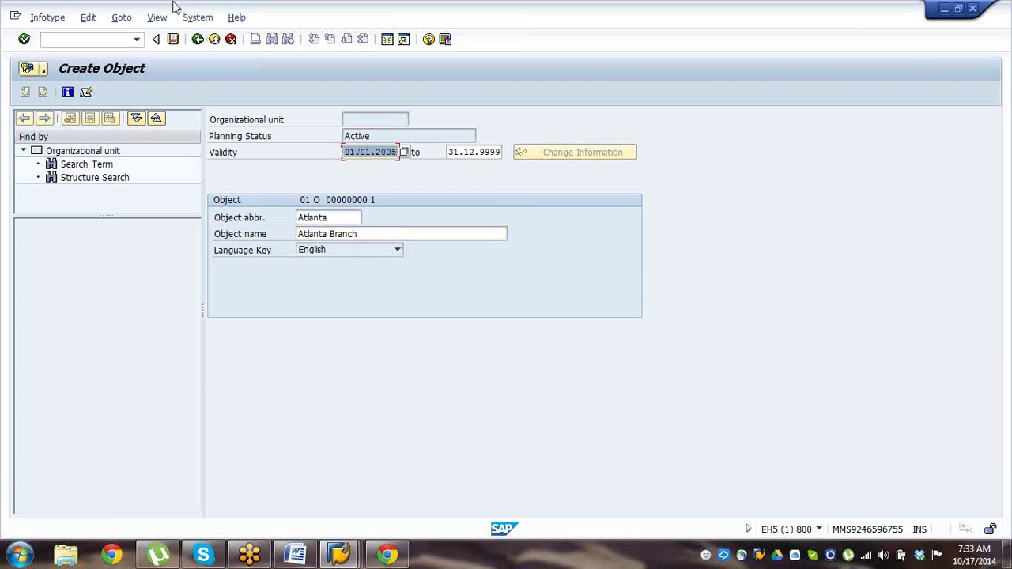
{"action": "left_click", "coordinate": [174, 40]}
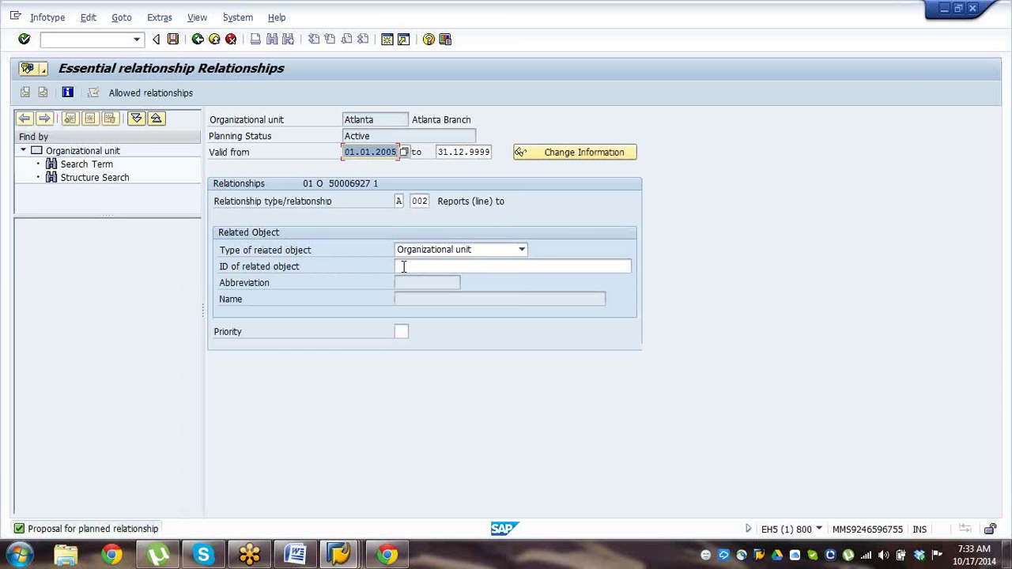
Assign AW Inc. (50006925) as the organizational unit Atlanta Branch reports to and save the relationship.
{"action": "left_click", "coordinate": [403, 267]}
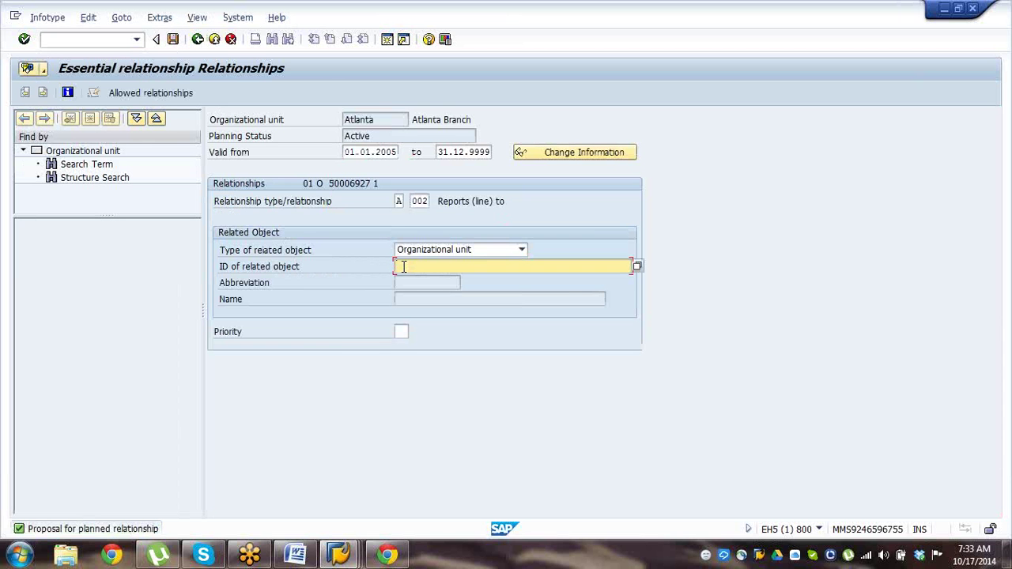
{"action": "left_click", "coordinate": [408, 279]}
{"action": "key", "text": "BackSpace"}
{"action": "key", "text": "BackSpace"}
{"action": "key", "text": "BackSpace"}
{"action": "key", "text": "BackSpace"}
{"action": "key", "text": "BackSpace"}
{"action": "key", "text": "BackSpace"}
{"action": "key", "text": "BackSpace"}
{"action": "key", "text": "BackSpace"}
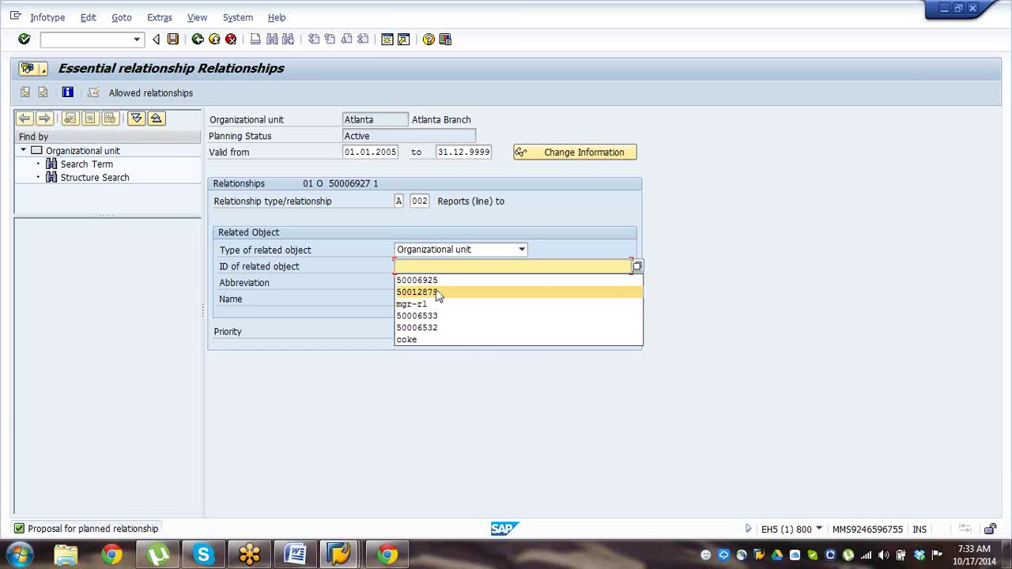
{"action": "key", "text": "Escape"}
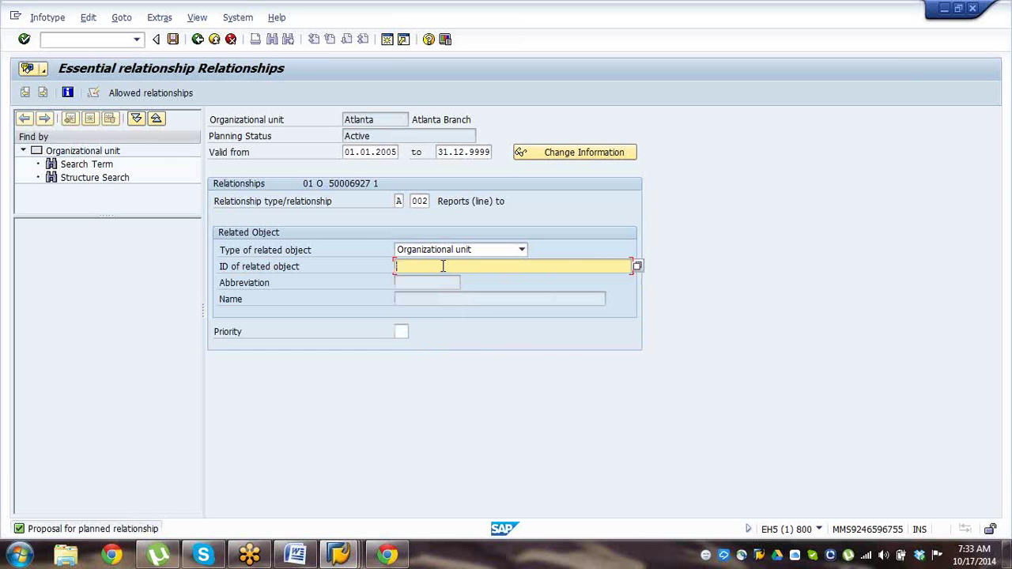
{"action": "type", "text": "AW Inc."}
{"action": "key", "text": "Return"}
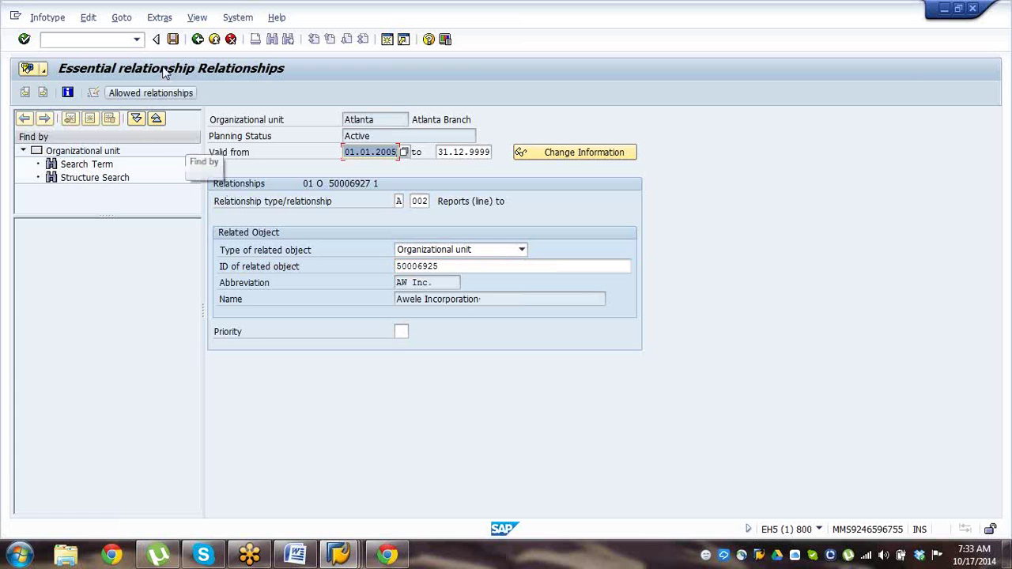
{"action": "left_click", "coordinate": [173, 40]}
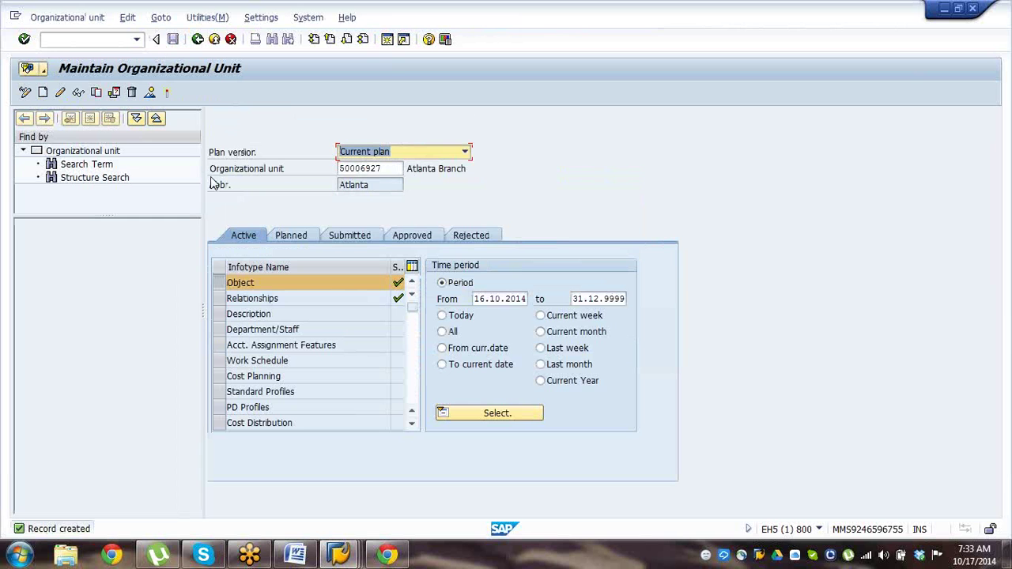
Open the Organizational Plan display transaction (PPOS_OLD) in a new session.
{"action": "left_click", "coordinate": [116, 41]}
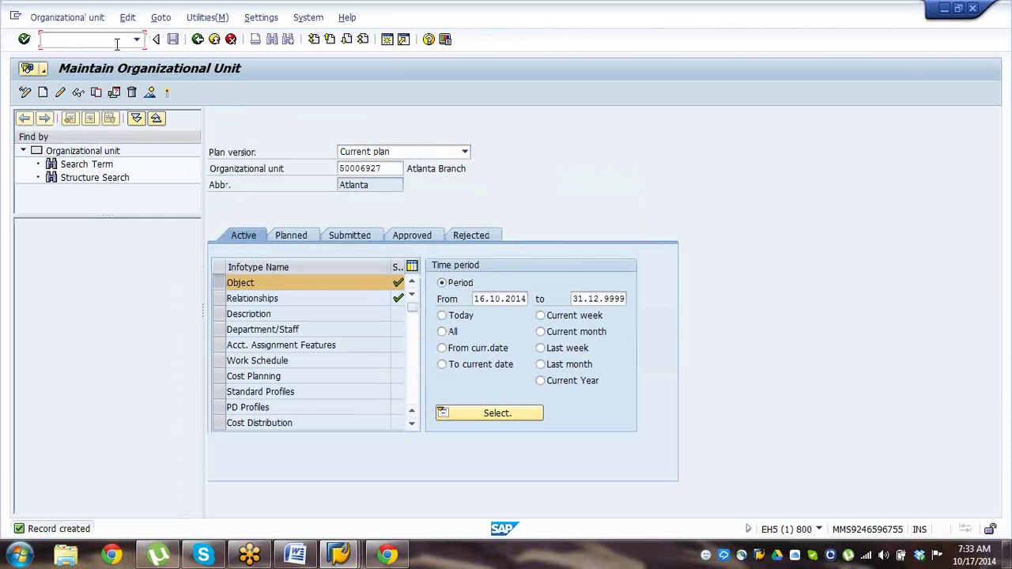
{"action": "type", "text": "/"}
{"action": "type", "text": "oppp"}
{"action": "type", "text": "s_o"}
{"action": "type", "text": "ld"}
{"action": "key", "text": "Return"}
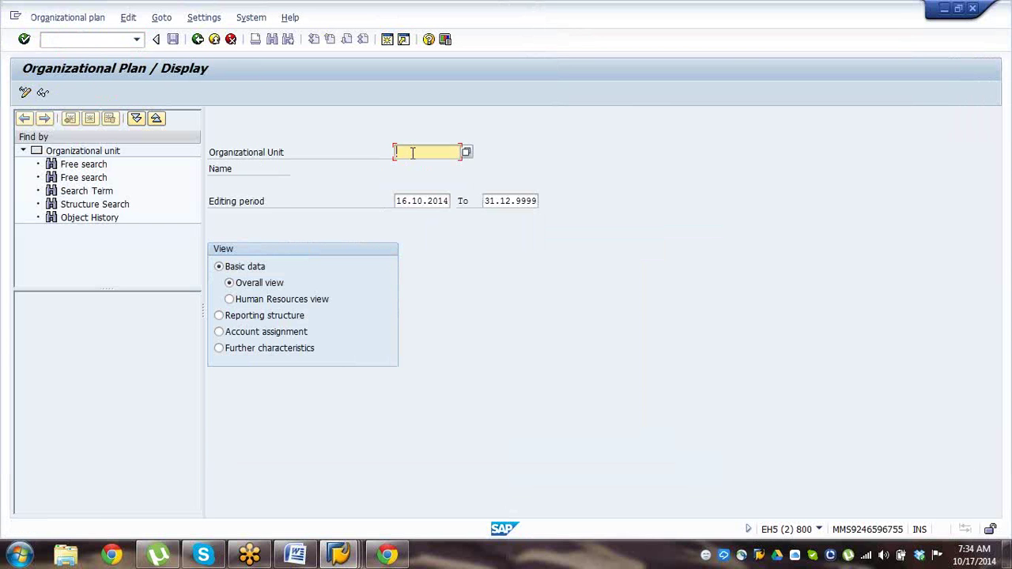
Display the organizational structure of unit 50006925 in the overall view for the proposed editing period.
{"action": "type", "text": "5"}
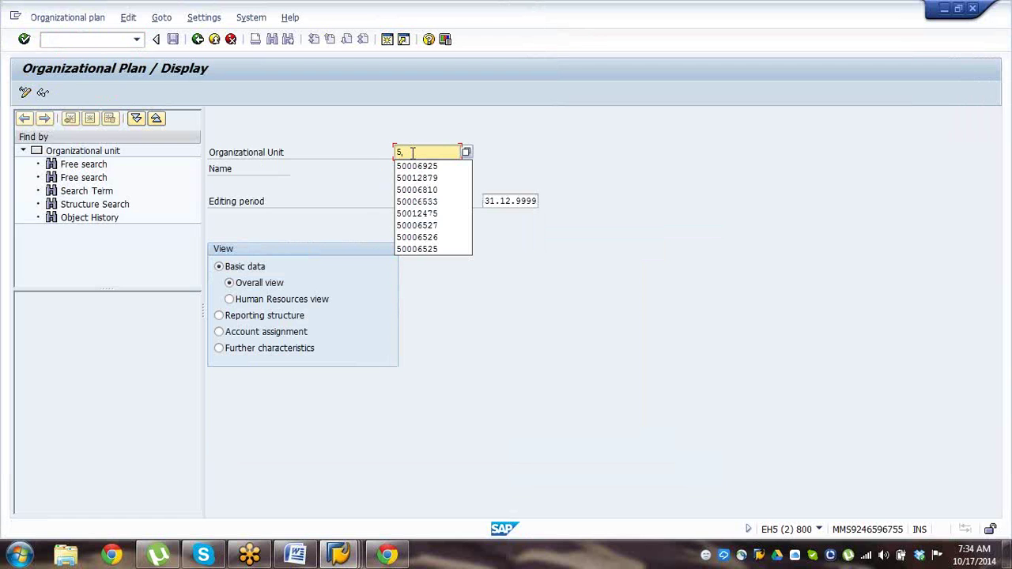
{"action": "type", "text": "0"}
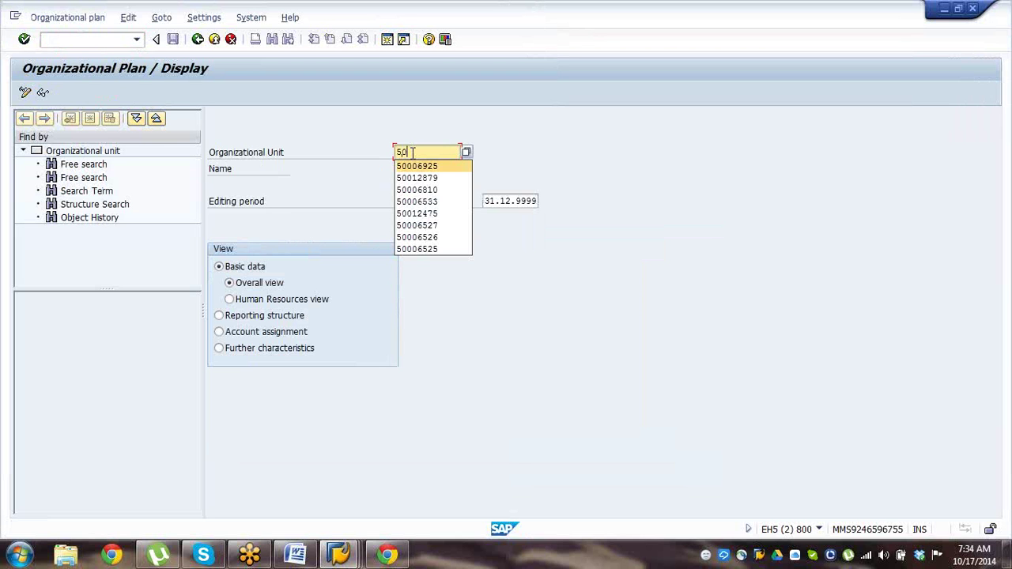
{"action": "left_click", "coordinate": [417, 166]}
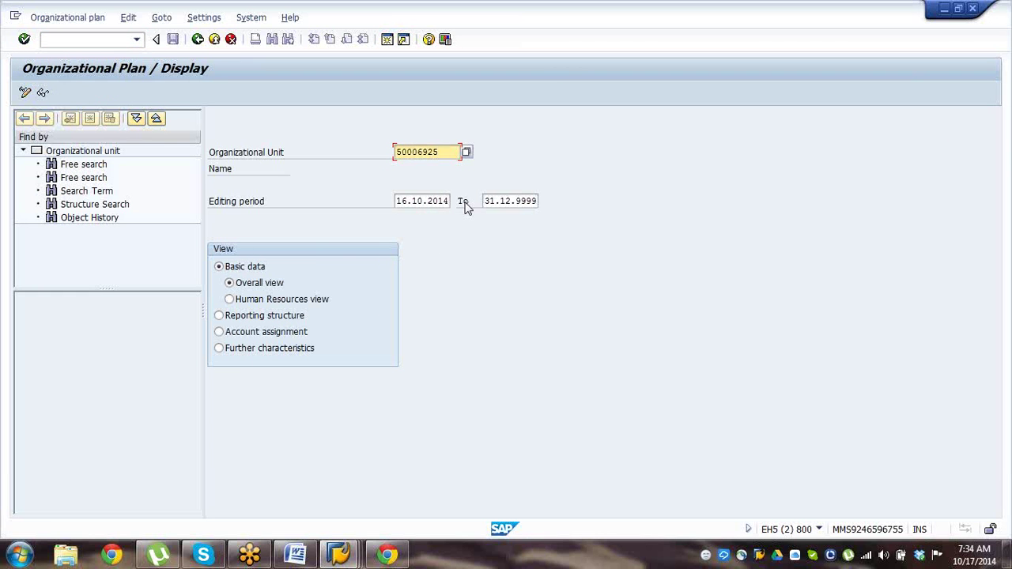
{"action": "key", "text": "Return"}
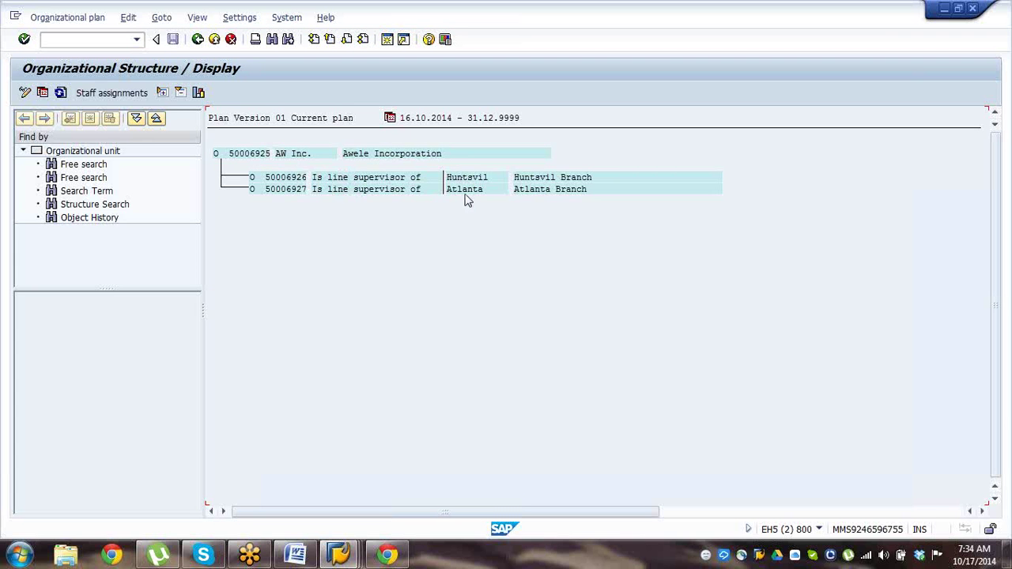
Show the Awele Incorporation structure as structural graphics and examine the parent unit with its Huntsvil and Atlanta branches.
{"action": "left_click", "coordinate": [249, 161]}
{"action": "left_click", "coordinate": [199, 92]}
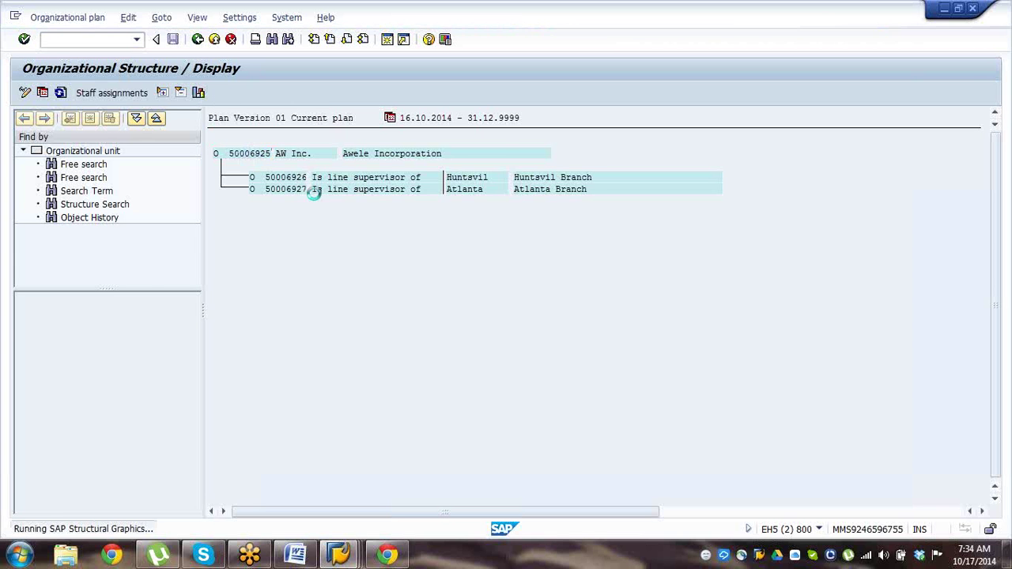
{"action": "left_click", "coordinate": [710, 151]}
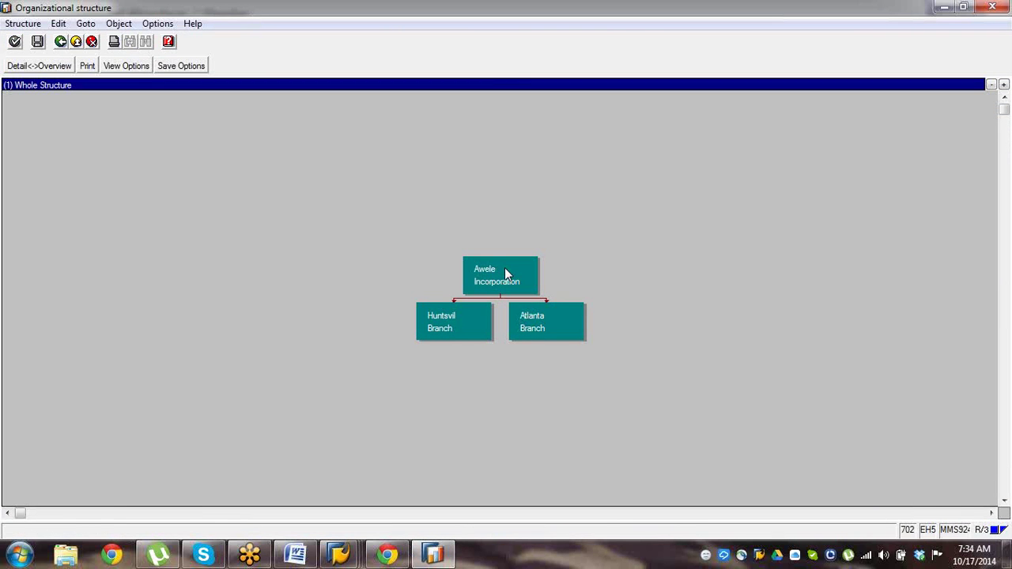
{"action": "left_click", "coordinate": [507, 274]}
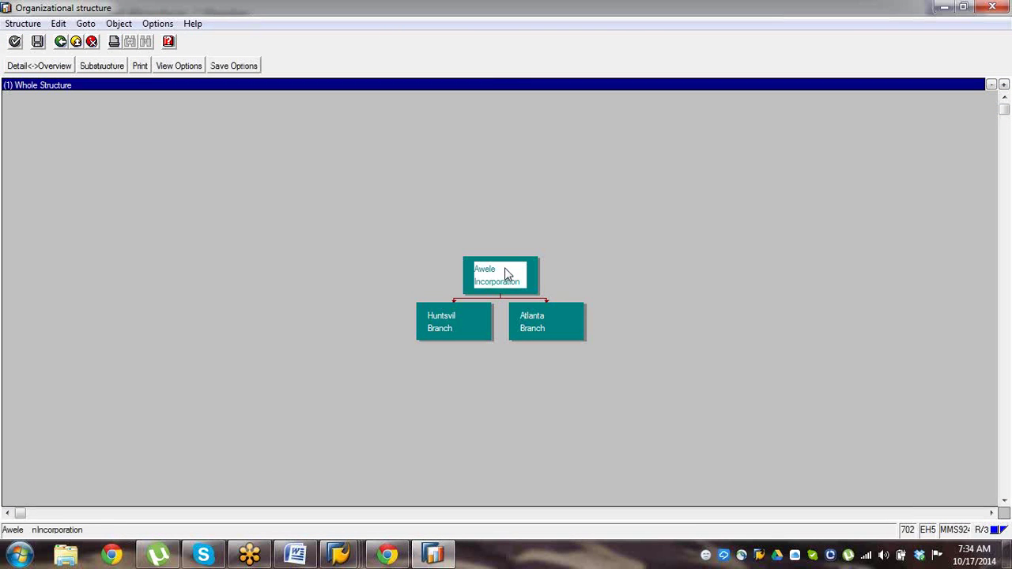
{"action": "left_click", "coordinate": [452, 319]}
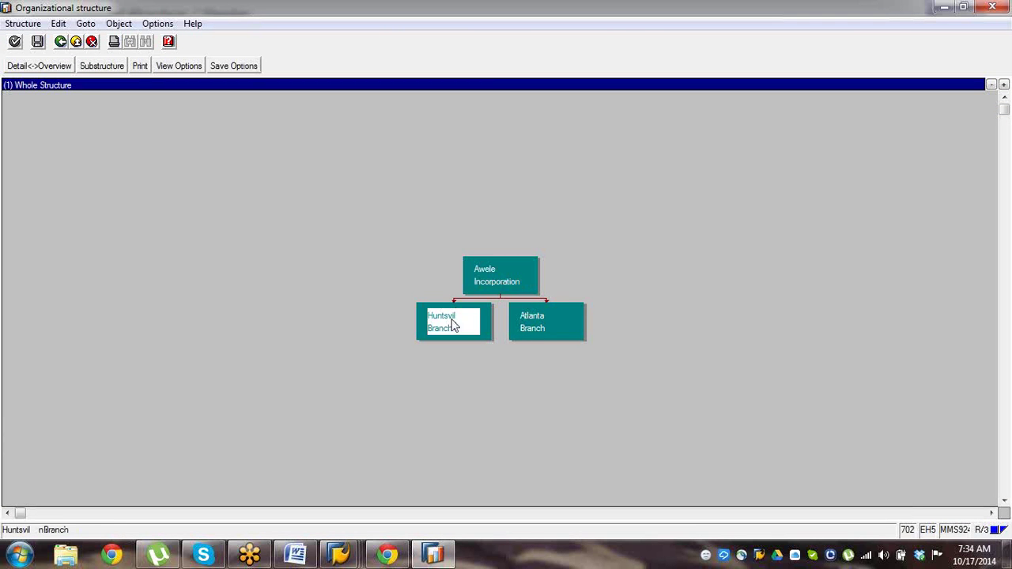
{"action": "left_click", "coordinate": [526, 337]}
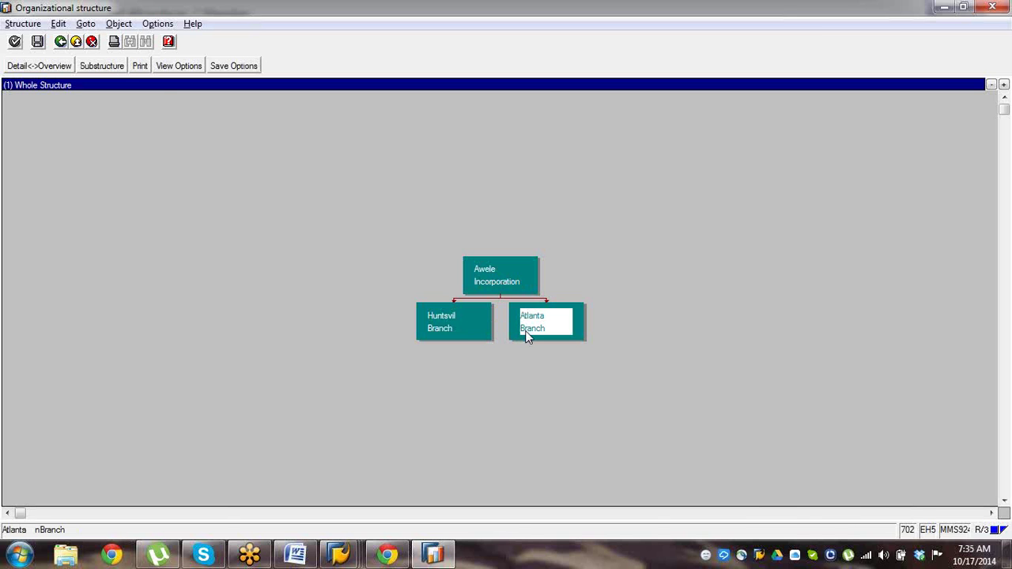
Return to the Maintain Organizational Unit session, clear the organizational unit number and start a new Object record.
{"action": "key", "text": "alt+Tab"}
{"action": "key", "text": "alt+Tab"}
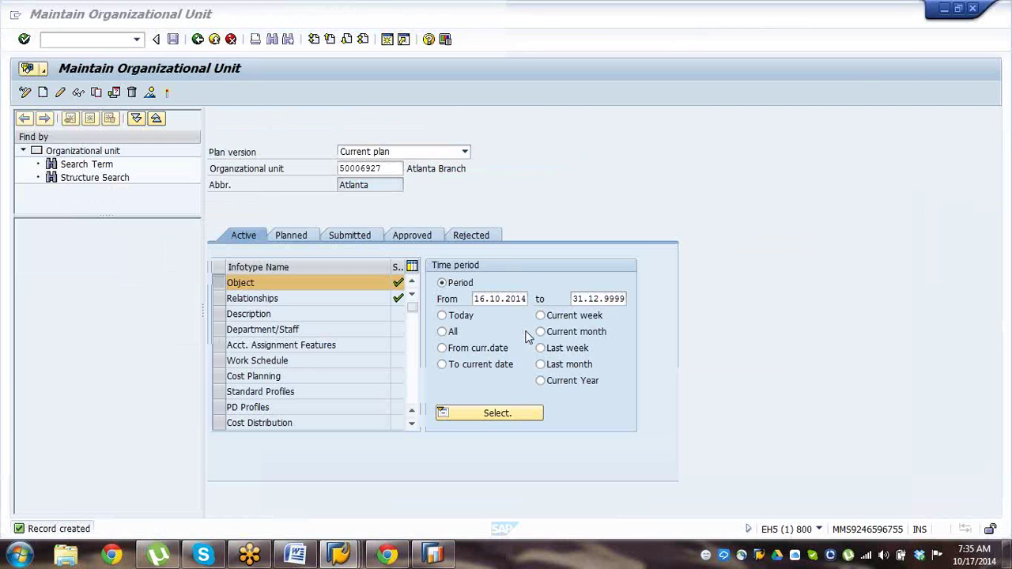
{"action": "double_click", "coordinate": [396, 169]}
{"action": "key", "text": "BackSpace"}
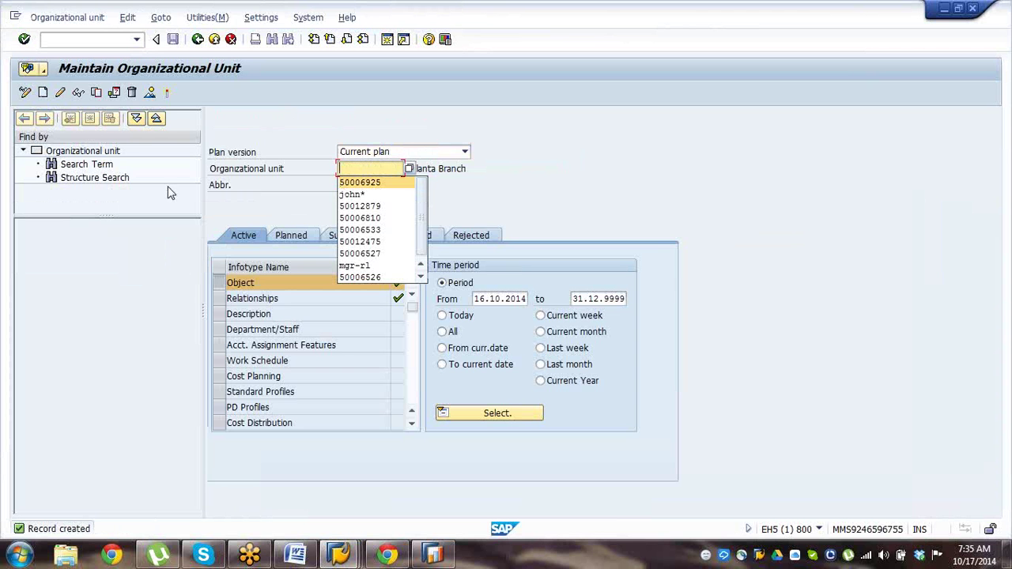
{"action": "left_click", "coordinate": [43, 91]}
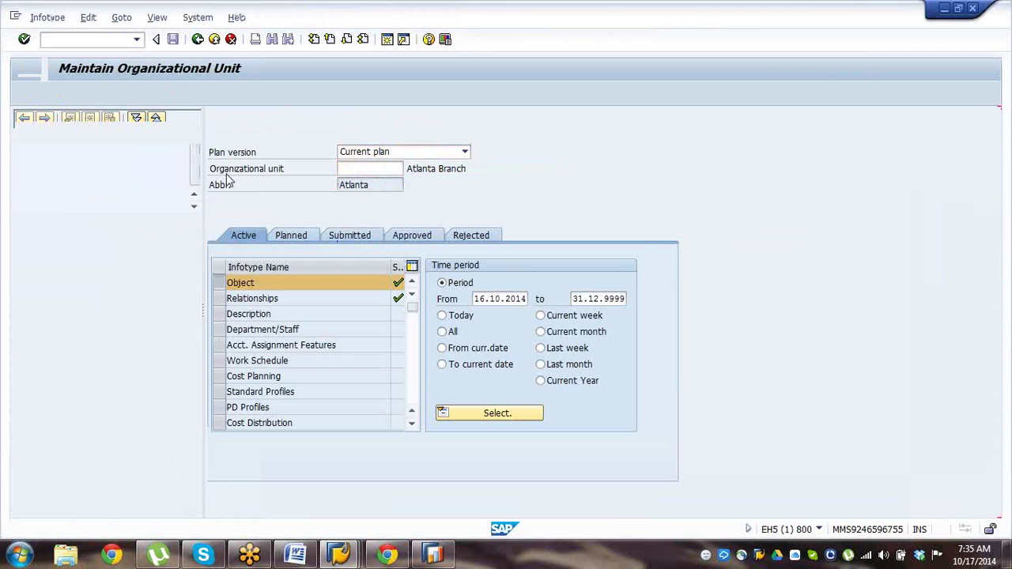
Set the new object's validity start to 01012005, abbreviation to HR and name to Human Resources, and save the record.
{"action": "type", "text": "01012005"}
{"action": "key", "text": "Tab"}
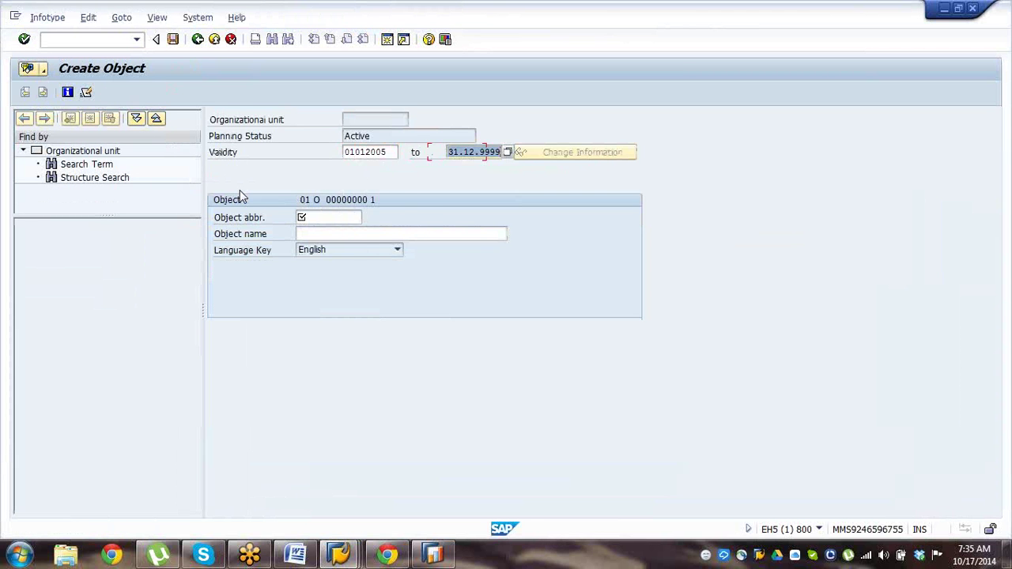
{"action": "key", "text": "Tab"}
{"action": "type", "text": "HR"}
{"action": "key", "text": "Tab"}
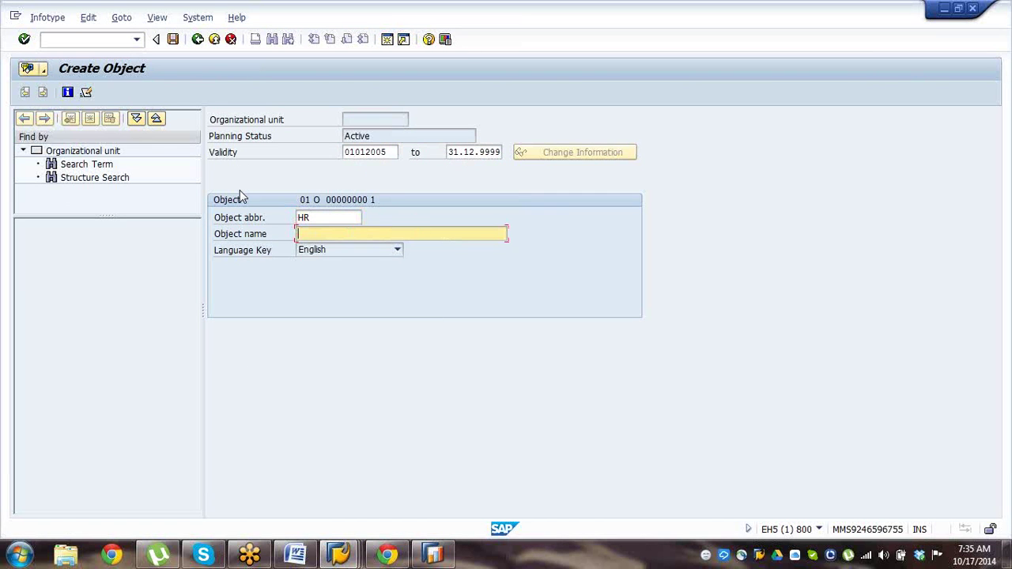
{"action": "type", "text": "Hu"}
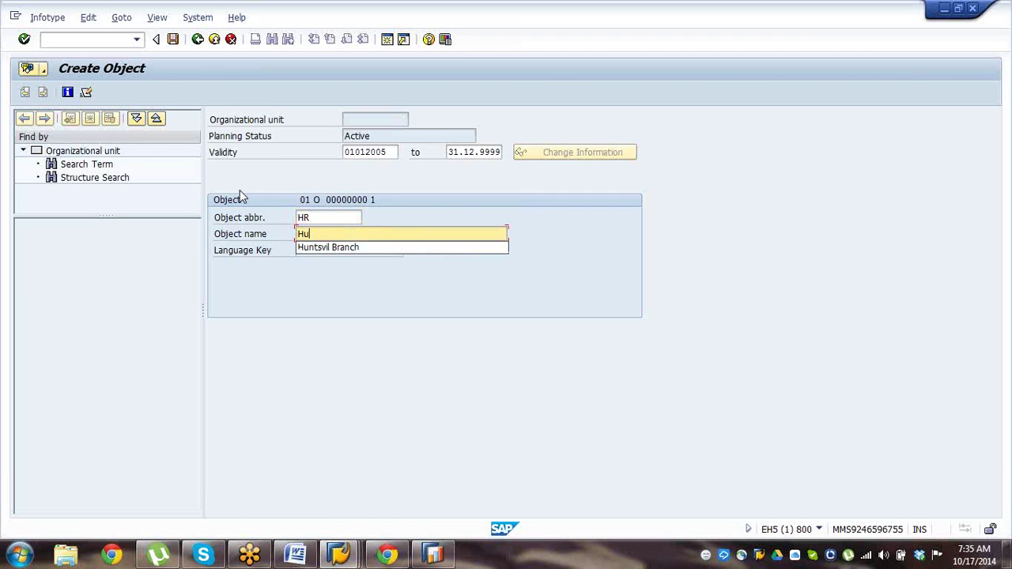
{"action": "type", "text": "man Res"}
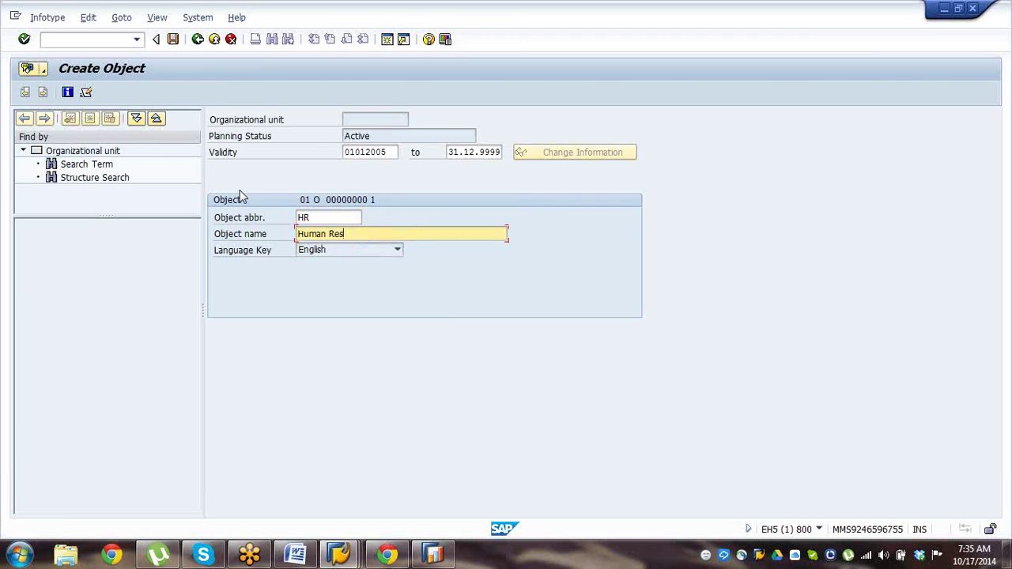
{"action": "type", "text": "ources"}
{"action": "key", "text": "Return"}
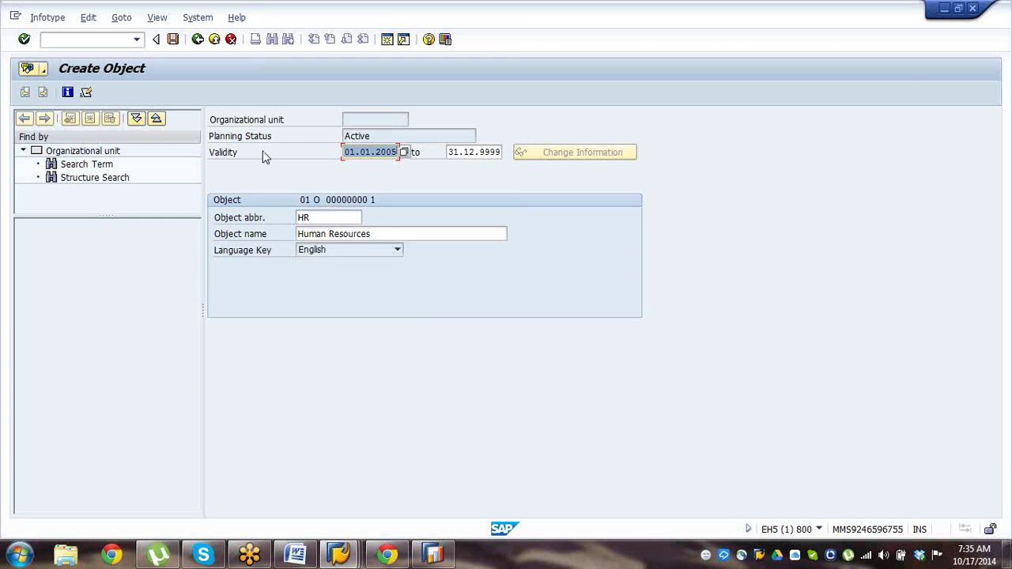
{"action": "left_click", "coordinate": [173, 40]}
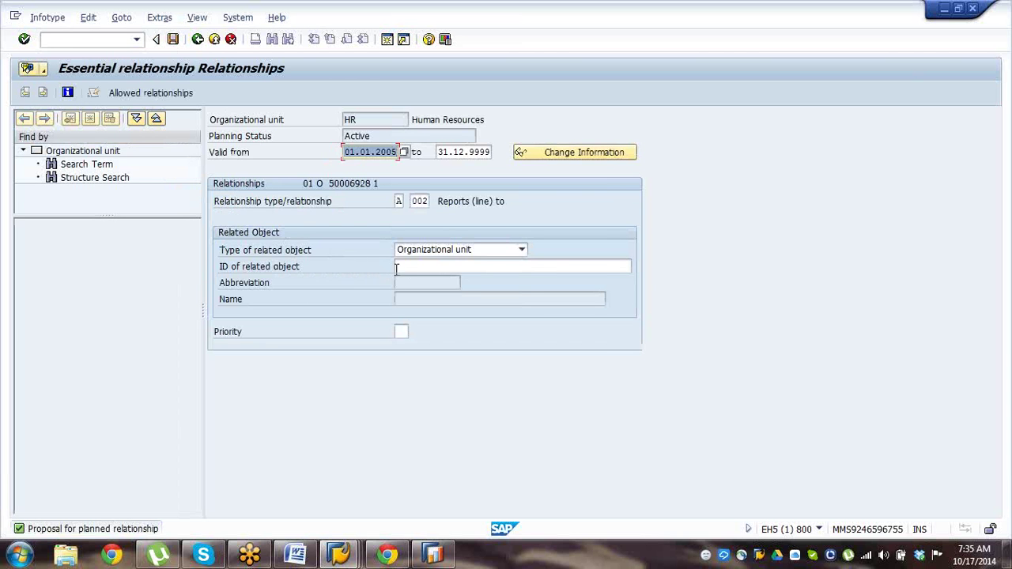
Assign Huntsvil Branch (50006926) as the organizational unit Human Resources reports to and save the relationship.
{"action": "left_click", "coordinate": [412, 268]}
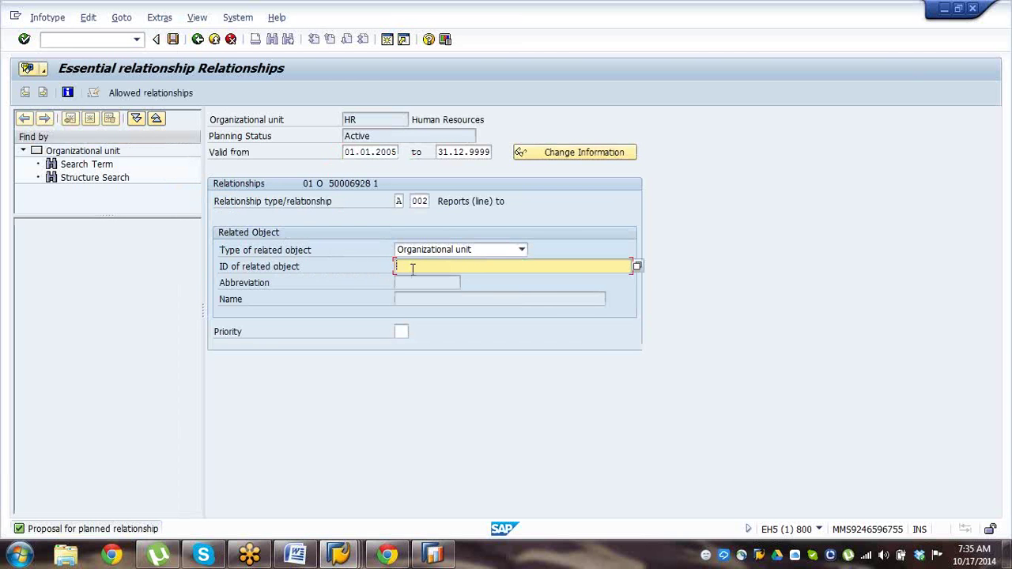
{"action": "left_click", "coordinate": [412, 268]}
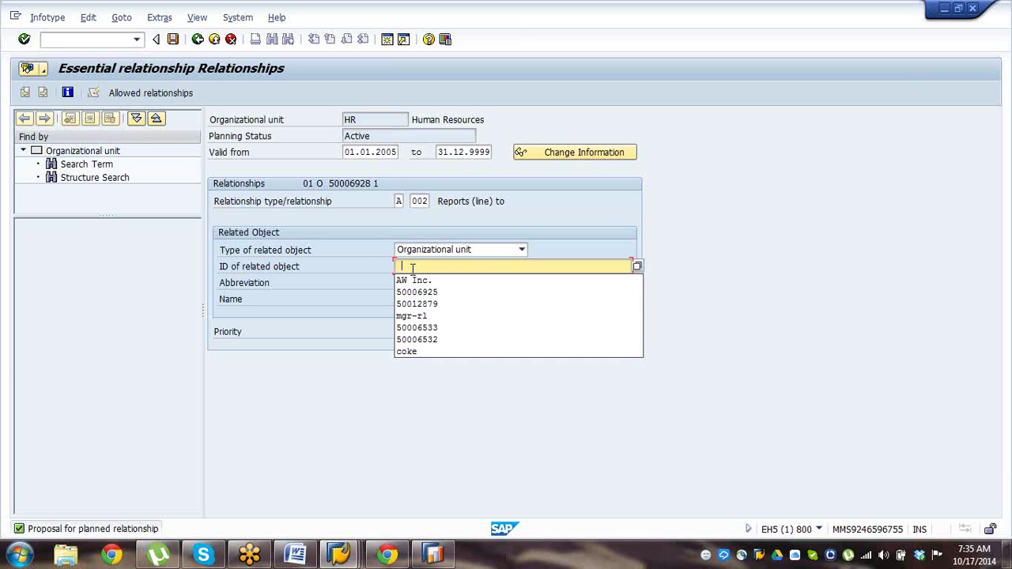
{"action": "key", "text": "Down"}
{"action": "key", "text": "Down"}
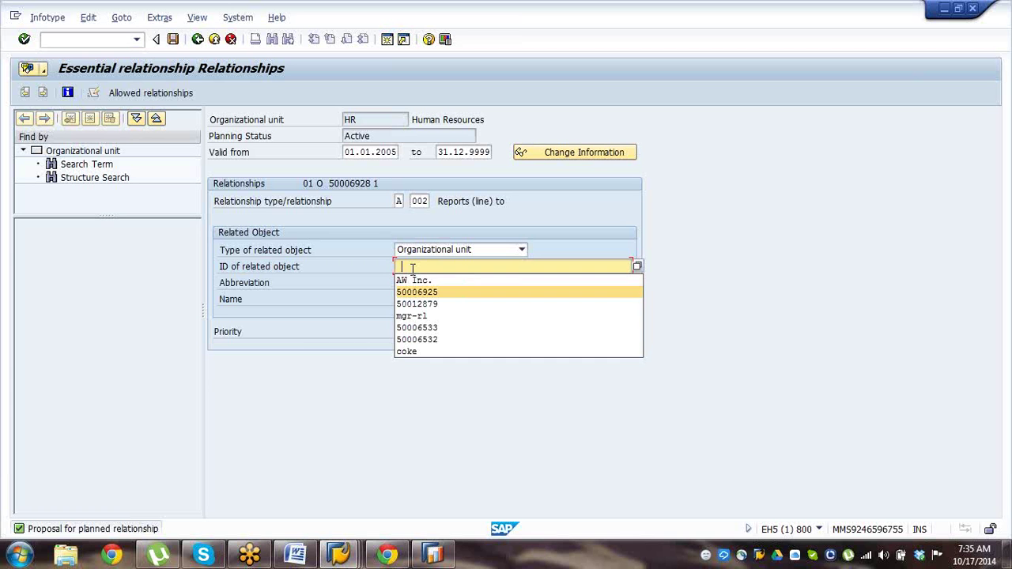
{"action": "type", "text": "50006926"}
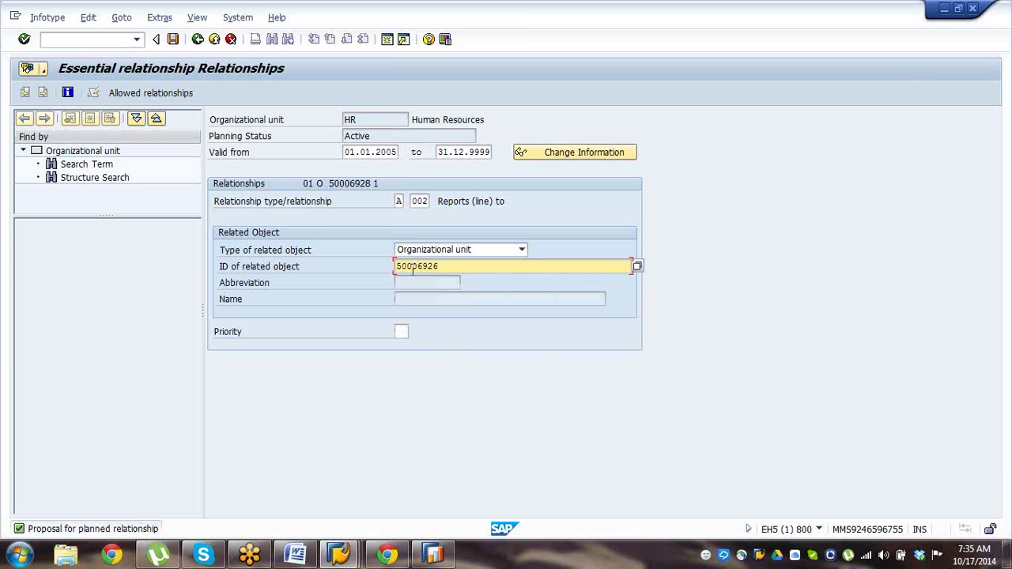
{"action": "key", "text": "Return"}
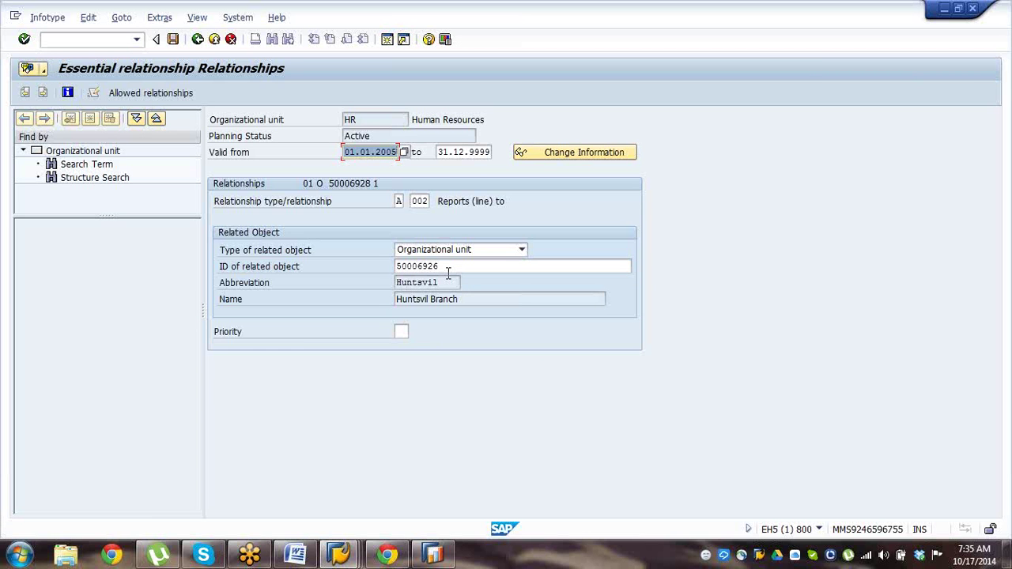
{"action": "key", "text": "alt+Tab"}
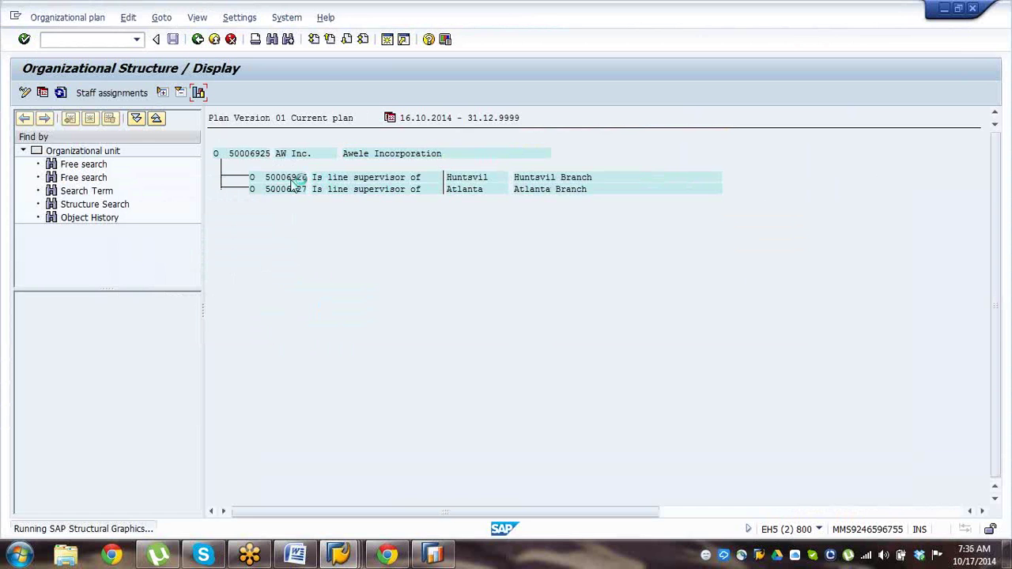
{"action": "double_click", "coordinate": [300, 190]}
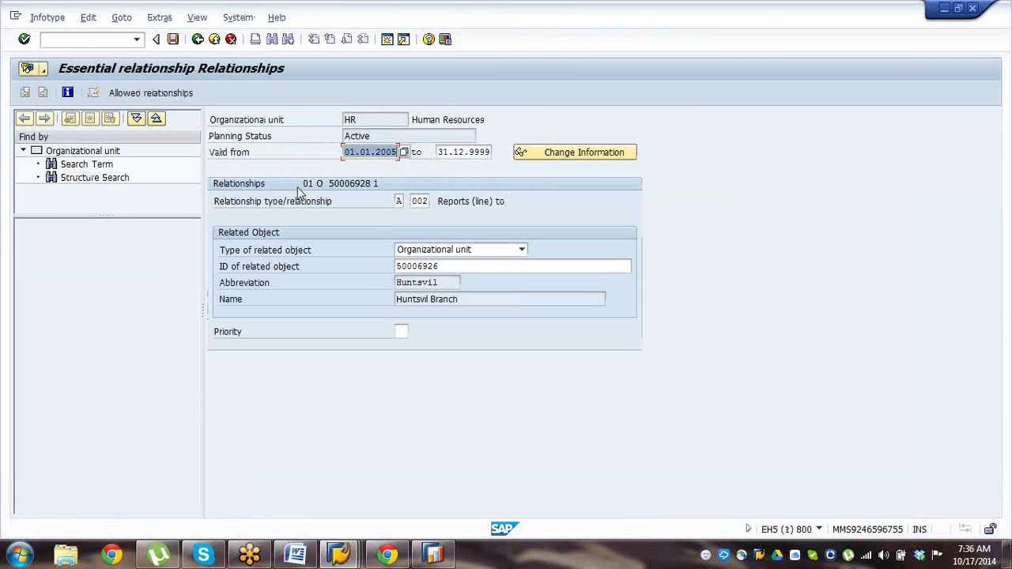
{"action": "left_click", "coordinate": [174, 40]}
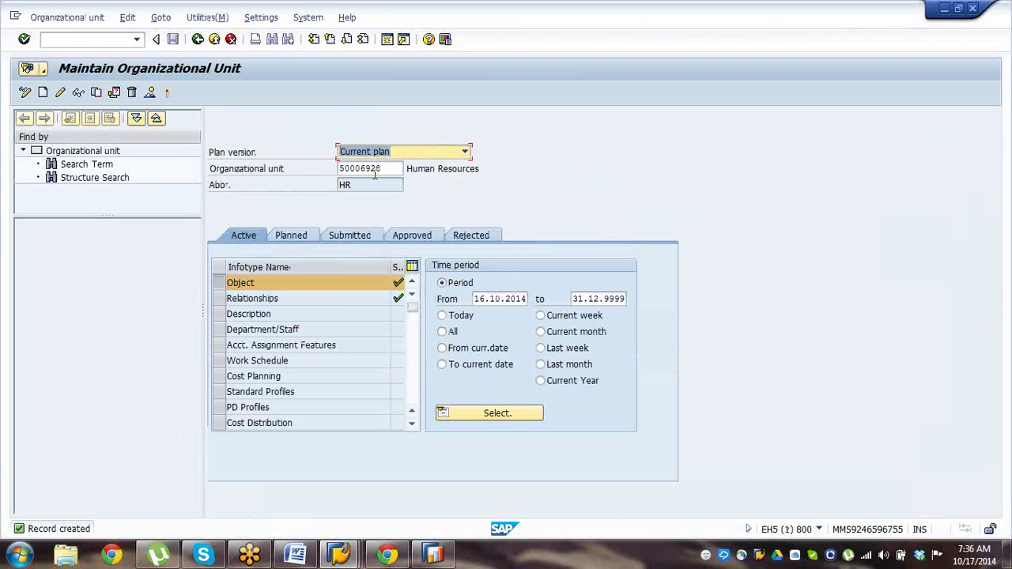
Clear the Human Resources unit number and start another new Object record.
{"action": "left_click", "coordinate": [386, 171]}
{"action": "key", "text": "BackSpace"}
{"action": "key", "text": "BackSpace"}
{"action": "key", "text": "BackSpace"}
{"action": "key", "text": "BackSpace"}
{"action": "key", "text": "BackSpace"}
{"action": "key", "text": "BackSpace"}
{"action": "key", "text": "BackSpace"}
{"action": "key", "text": "BackSpace"}
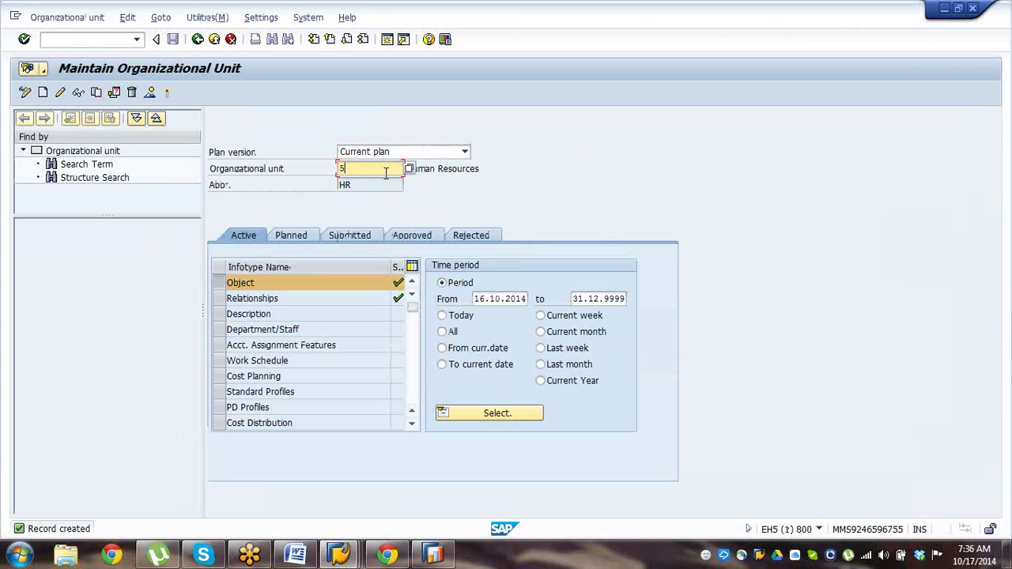
{"action": "left_click", "coordinate": [43, 92]}
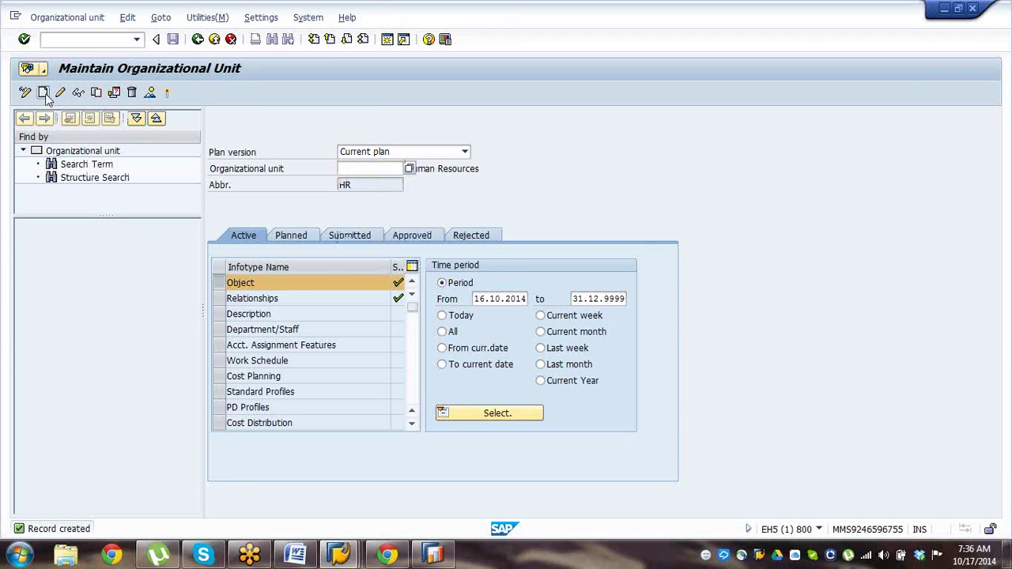
Set the new object's validity start to 01012005, its abbreviation to FI and its name to Finance.
{"action": "type", "text": "0"}
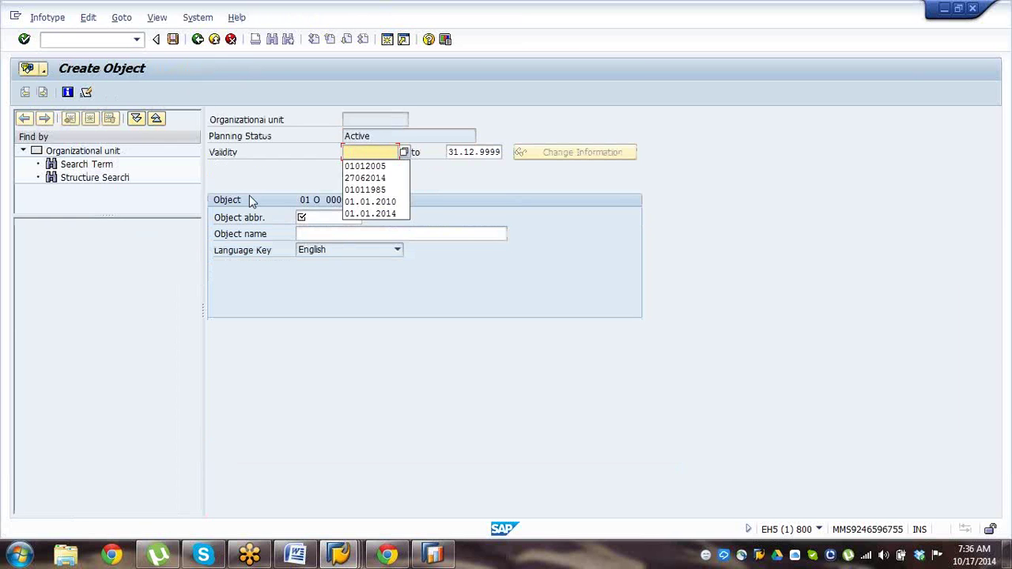
{"action": "key", "text": "Down"}
{"action": "key", "text": "Tab"}
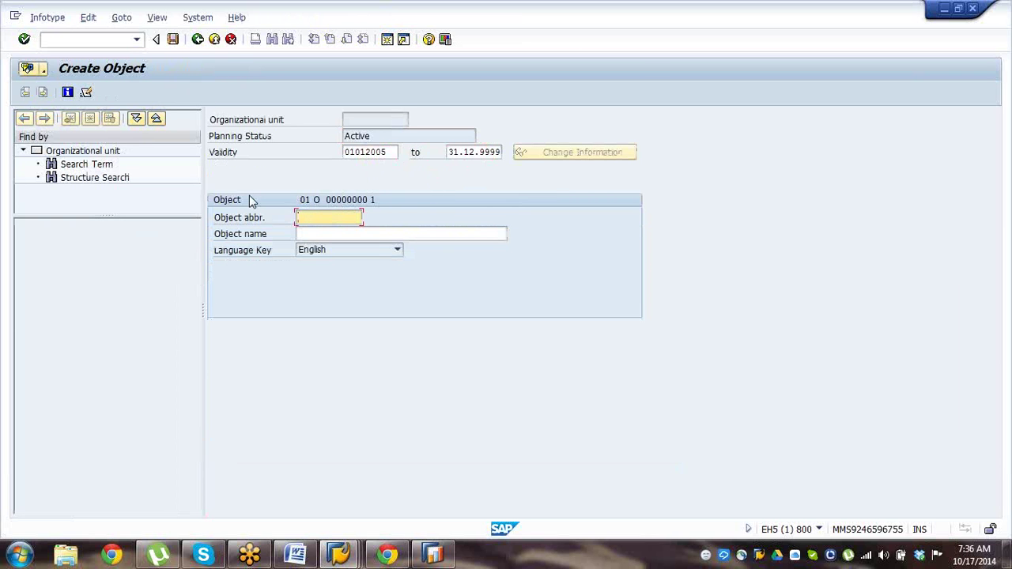
{"action": "type", "text": "FI"}
{"action": "key", "text": "Tab"}
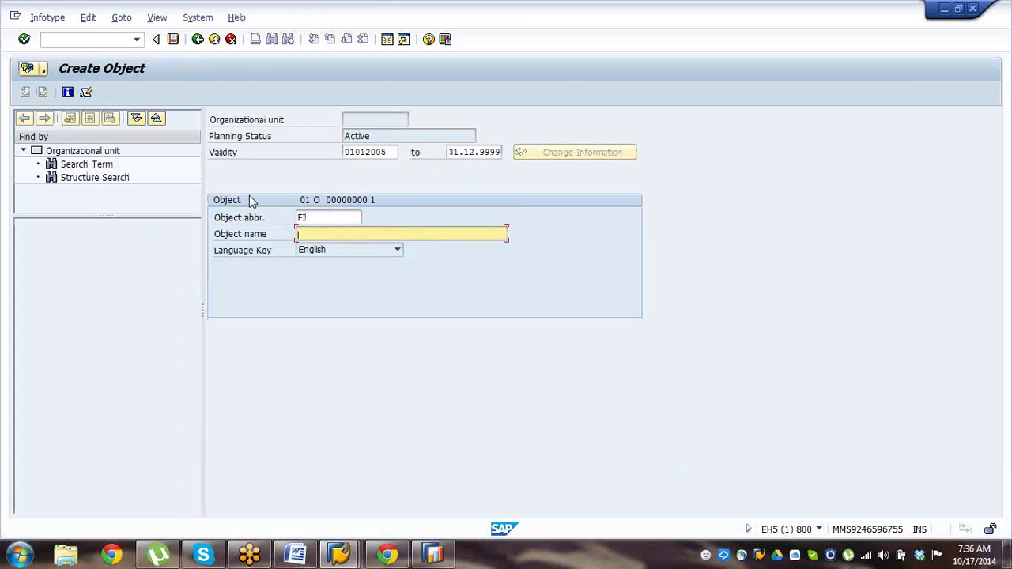
{"action": "type", "text": "Finance"}
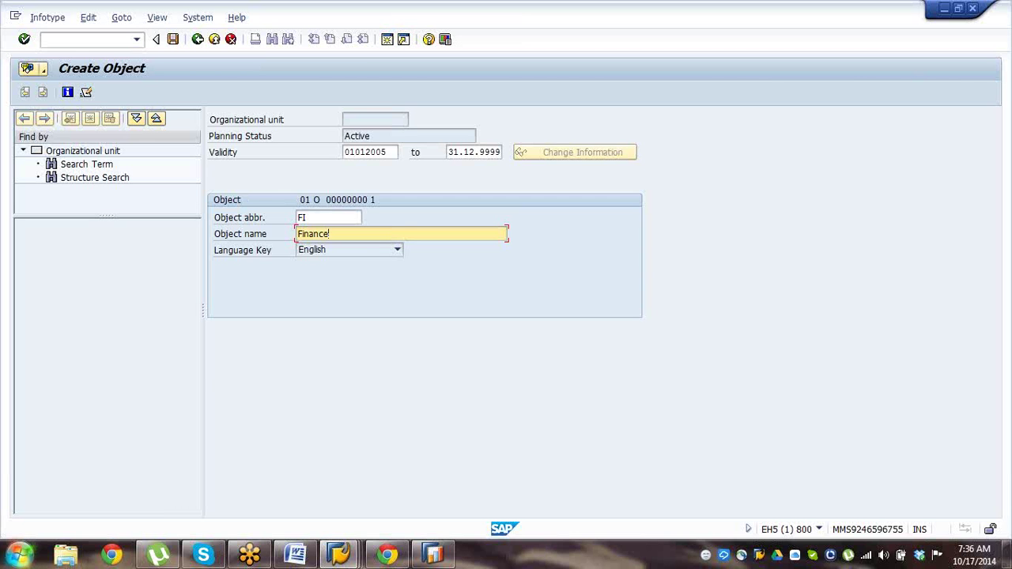
{"action": "key", "text": "Return"}
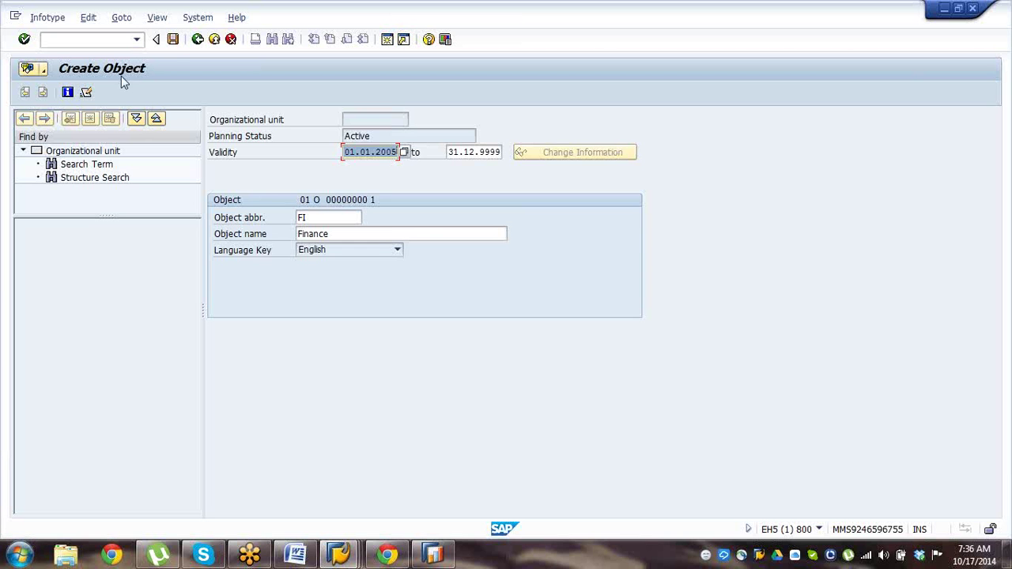
Save the Finance object, assign Huntsvil Branch (50006926) as the organizational unit it reports to, and save the relationship.
{"action": "left_click", "coordinate": [173, 40]}
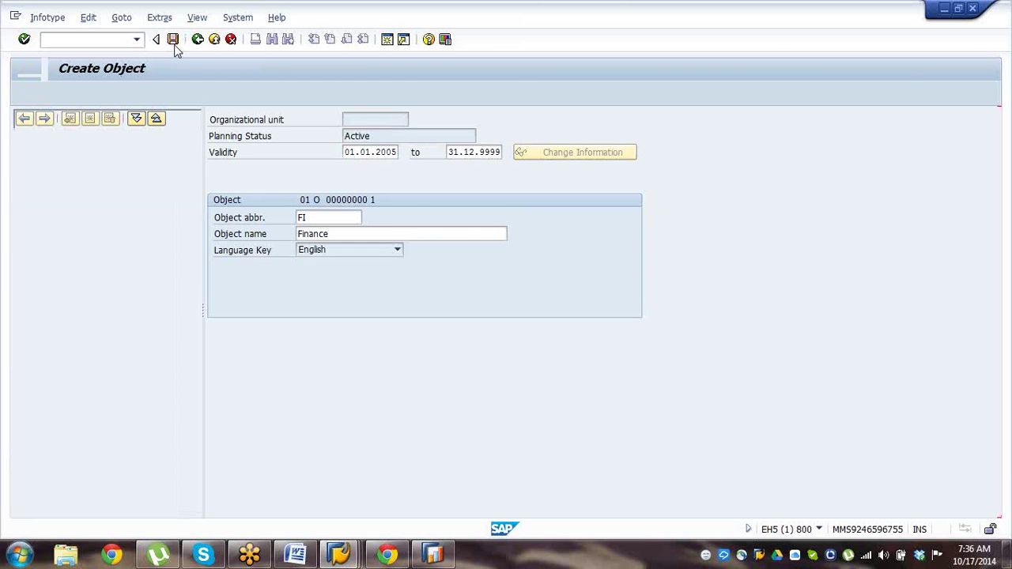
{"action": "left_click", "coordinate": [445, 269]}
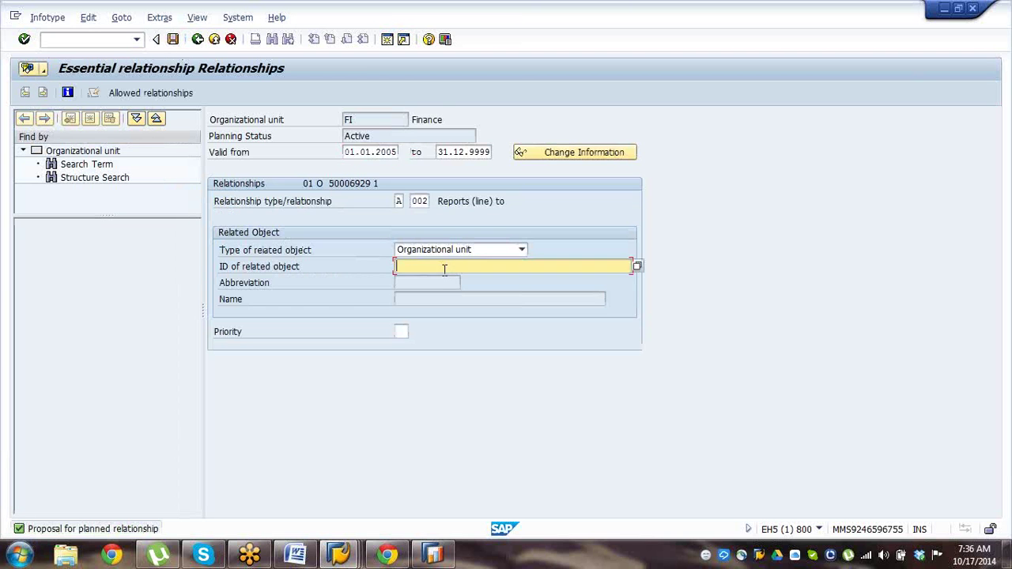
{"action": "key", "text": "Down"}
{"action": "key", "text": "Return"}
{"action": "key", "text": "Return"}
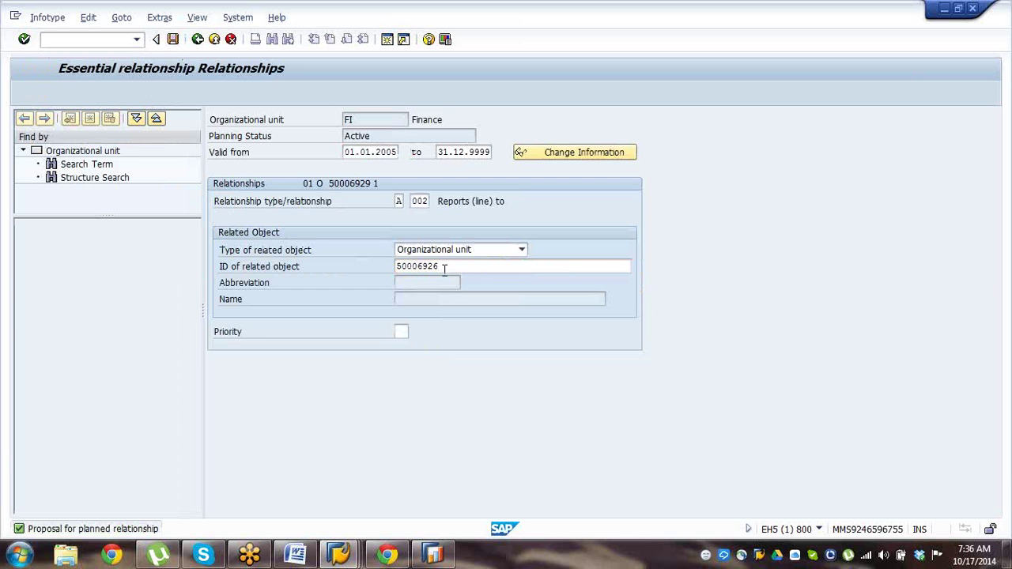
{"action": "left_click", "coordinate": [173, 39]}
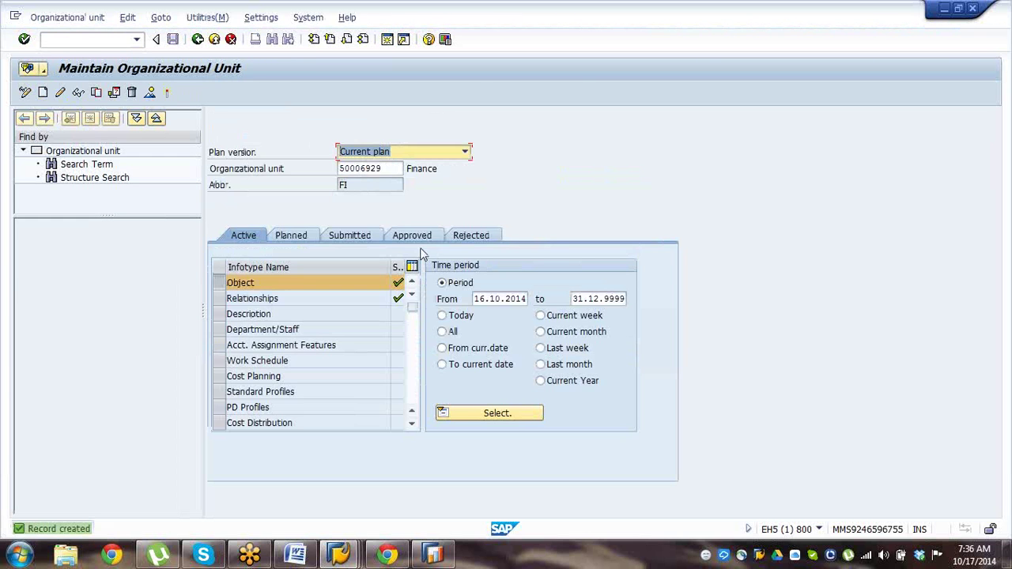
Create and save a new organizational unit object valid from 01012005 with abbreviation Prd and name Production, after clearing the Finance unit number.
{"action": "double_click", "coordinate": [386, 168]}
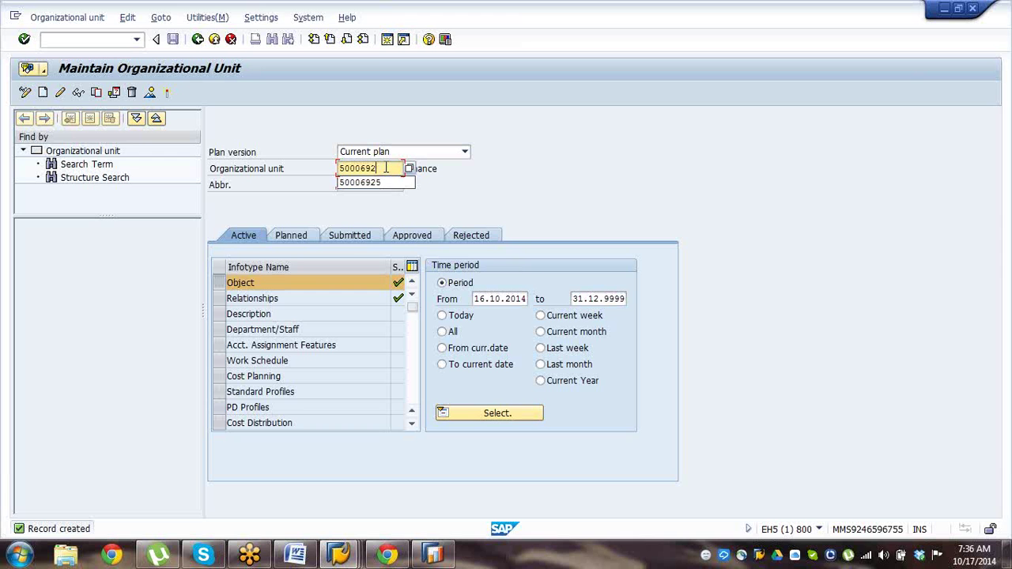
{"action": "key", "text": "Delete"}
{"action": "left_click", "coordinate": [386, 168]}
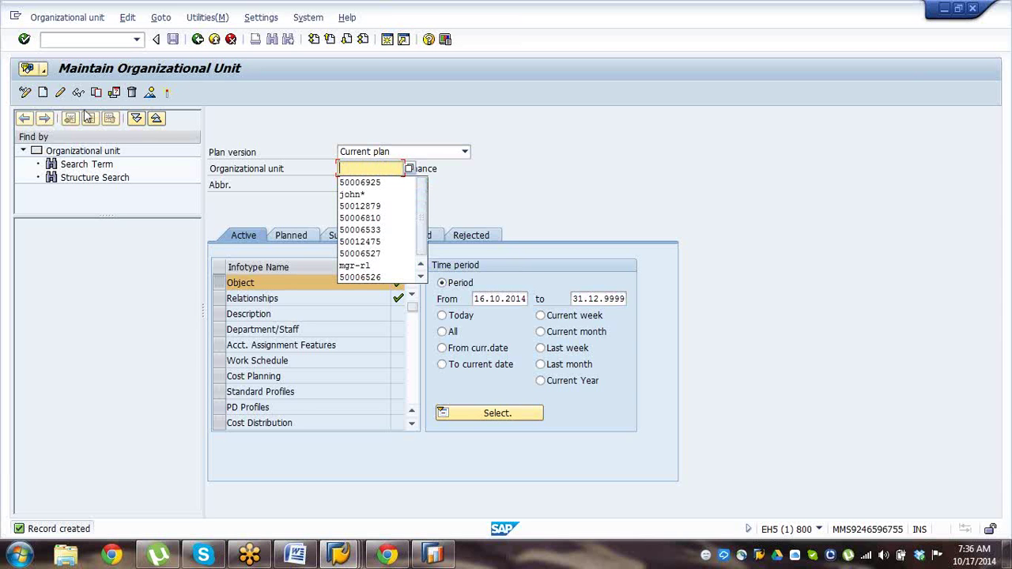
{"action": "left_click", "coordinate": [60, 92]}
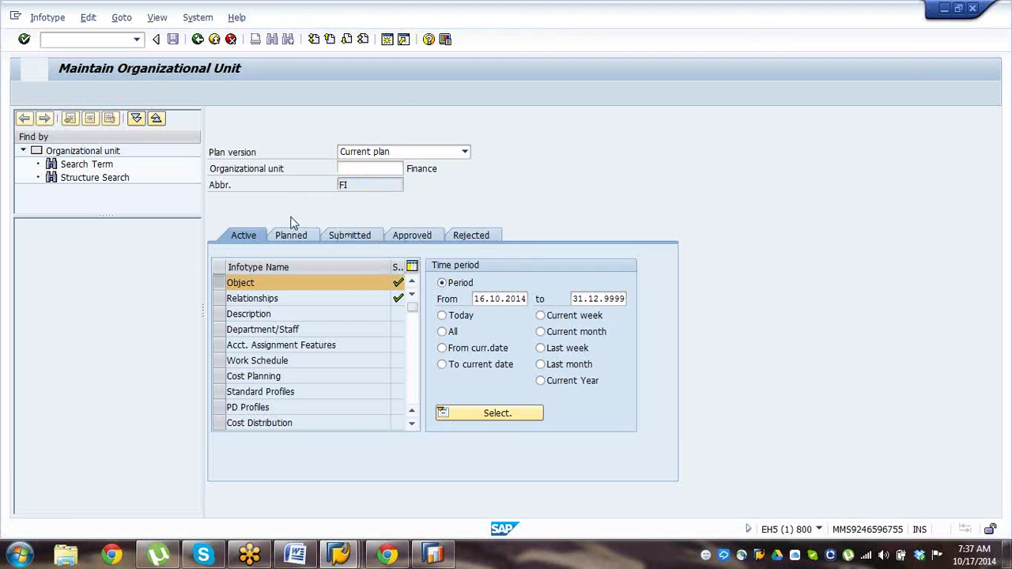
{"action": "type", "text": "0"}
{"action": "key", "text": "Down"}
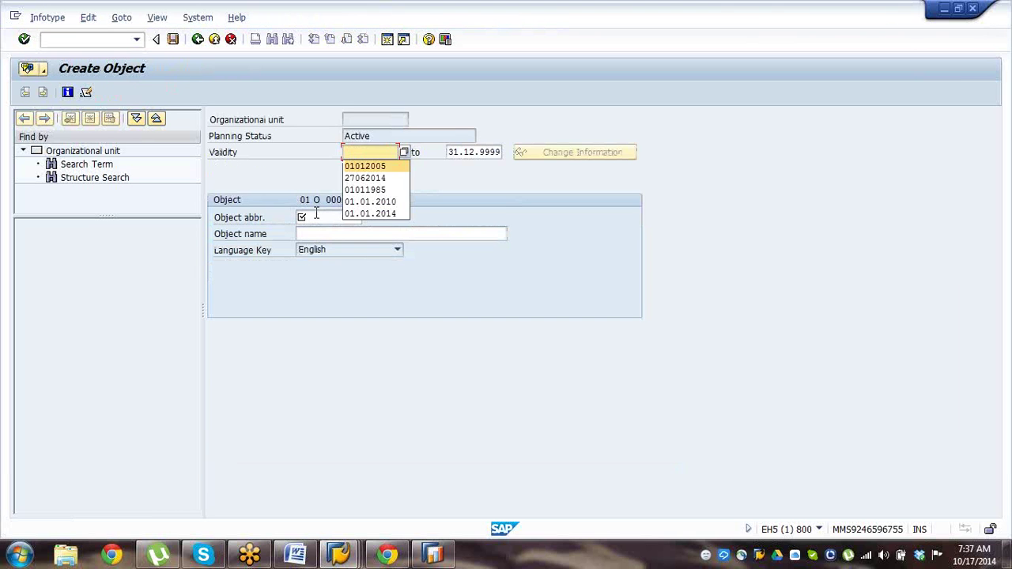
{"action": "key", "text": "Tab"}
{"action": "left_click", "coordinate": [316, 215]}
{"action": "type", "text": "Prd"}
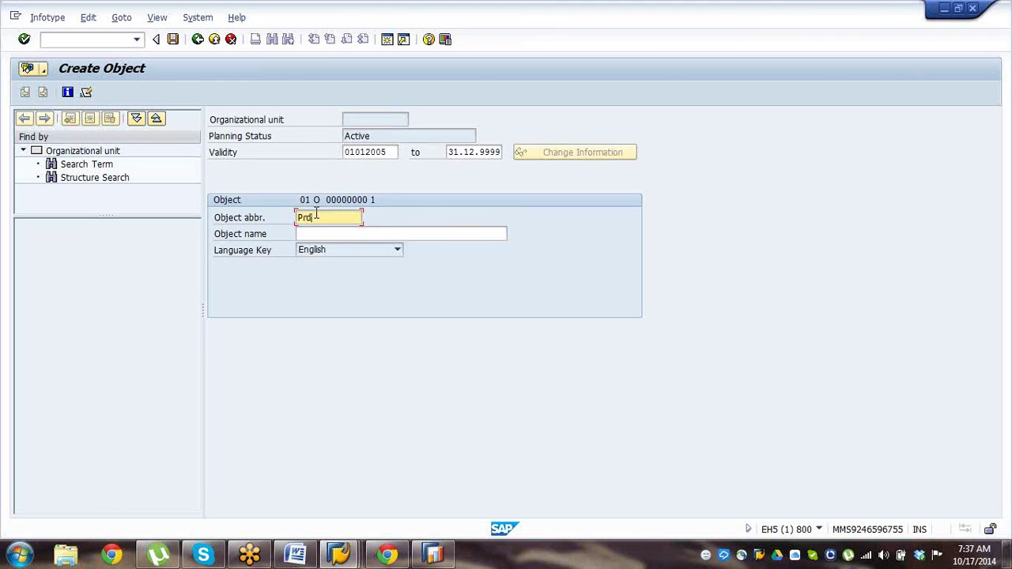
{"action": "key", "text": "Tab"}
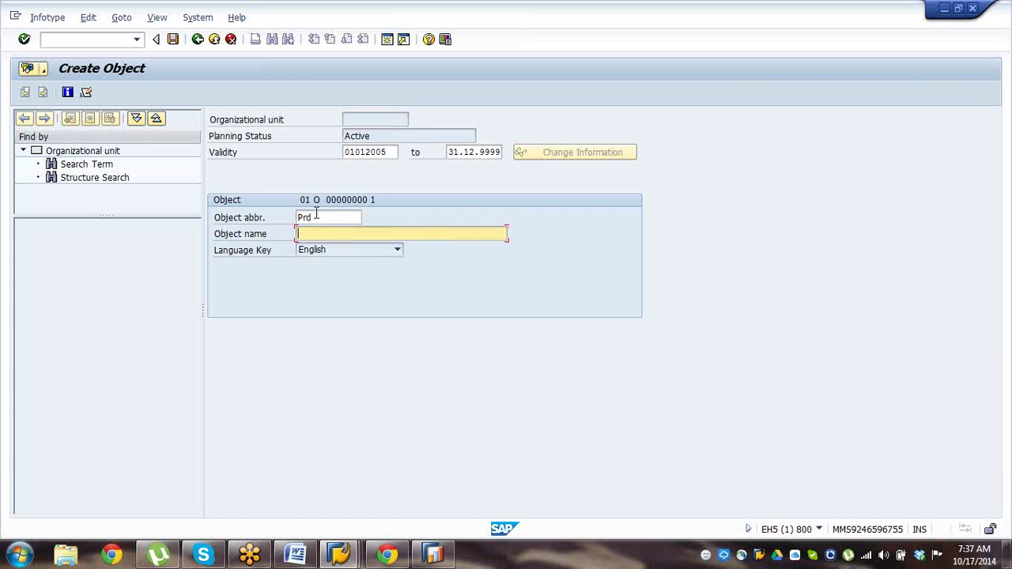
{"action": "type", "text": "Production"}
{"action": "key", "text": "Return"}
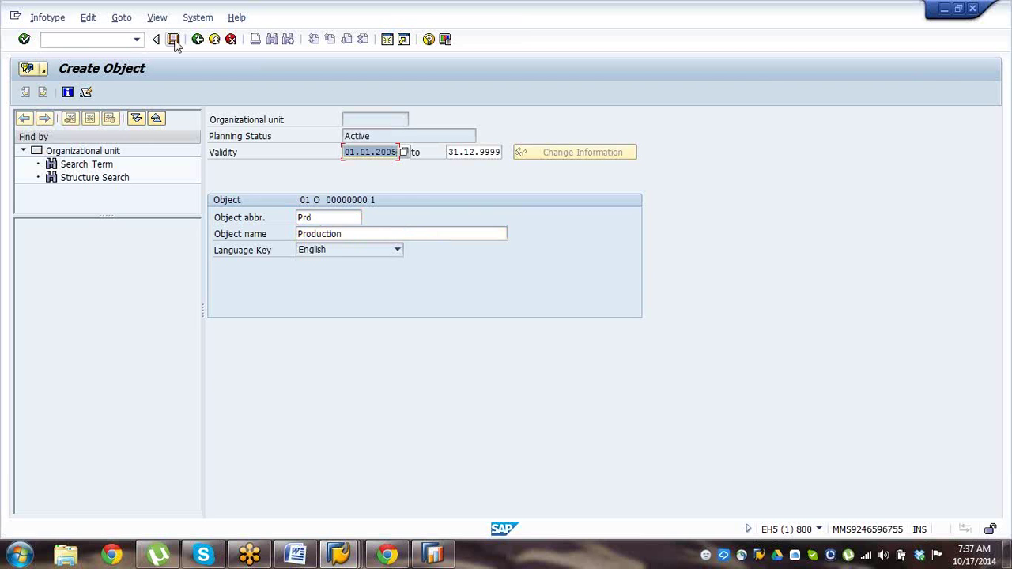
{"action": "left_click", "coordinate": [172, 39]}
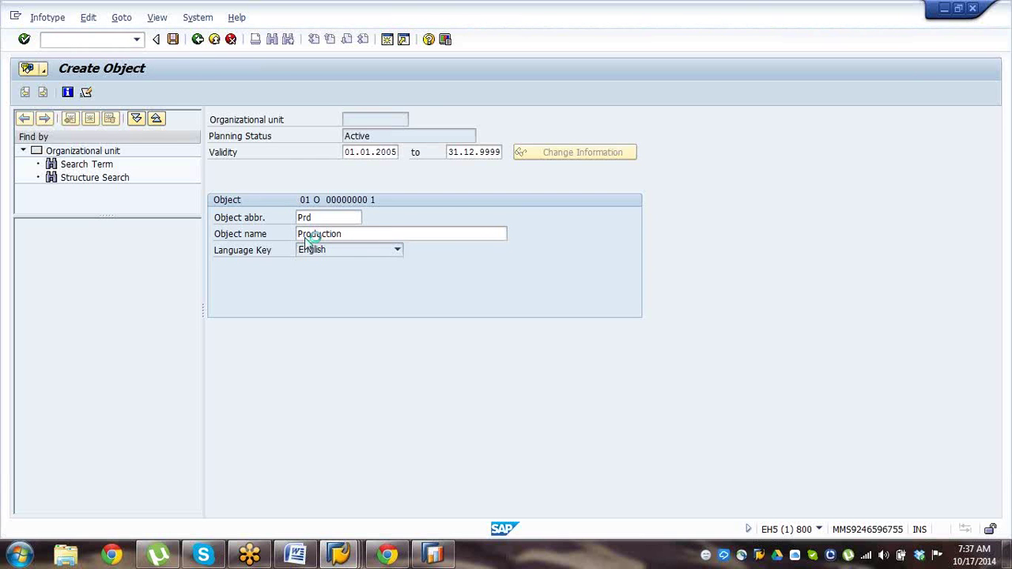
Assign Atlanta Branch (50006927) as the organizational unit Production reports to and save the relationship.
{"action": "left_click", "coordinate": [435, 267]}
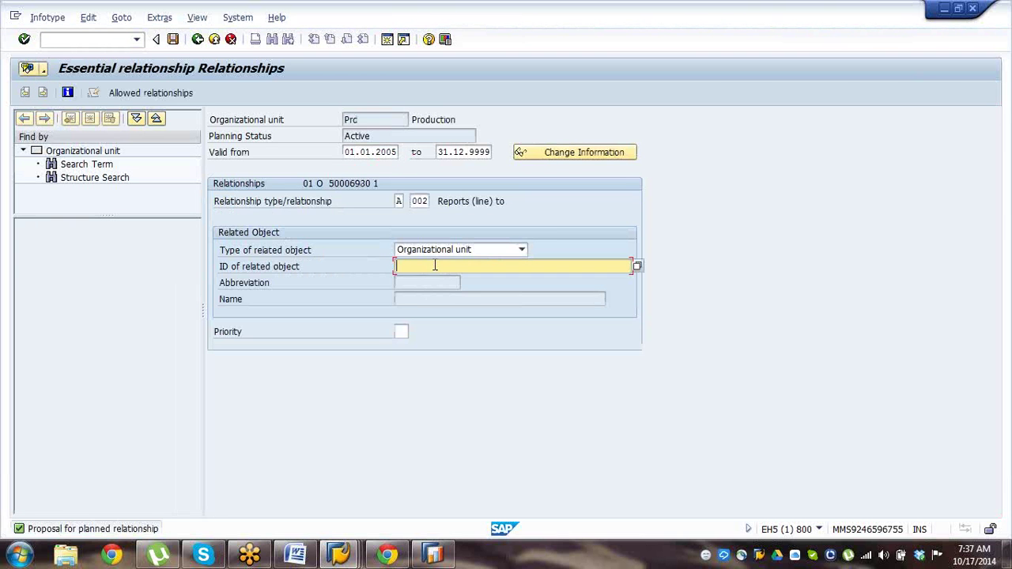
{"action": "type", "text": "5000692"}
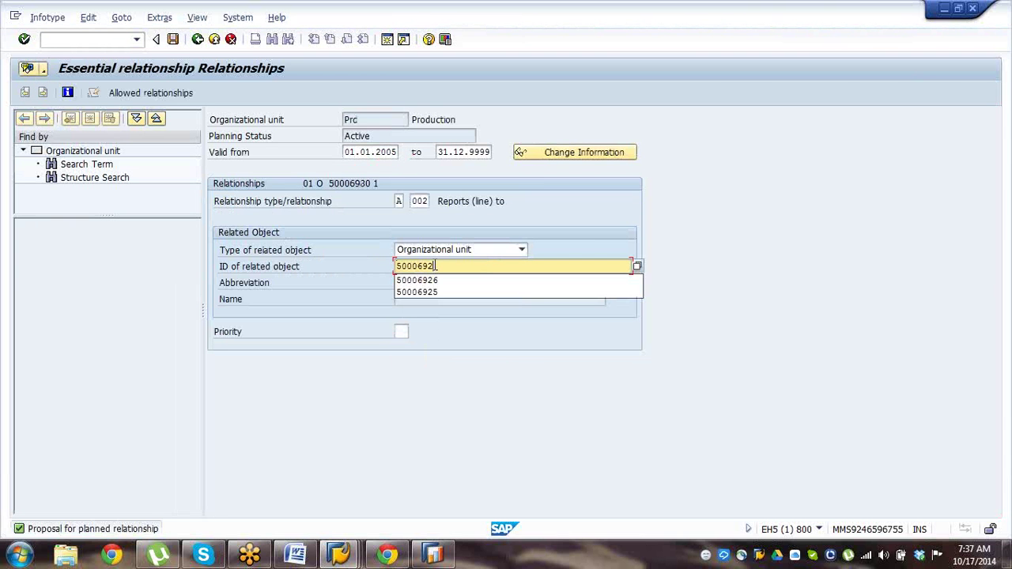
{"action": "type", "text": "7"}
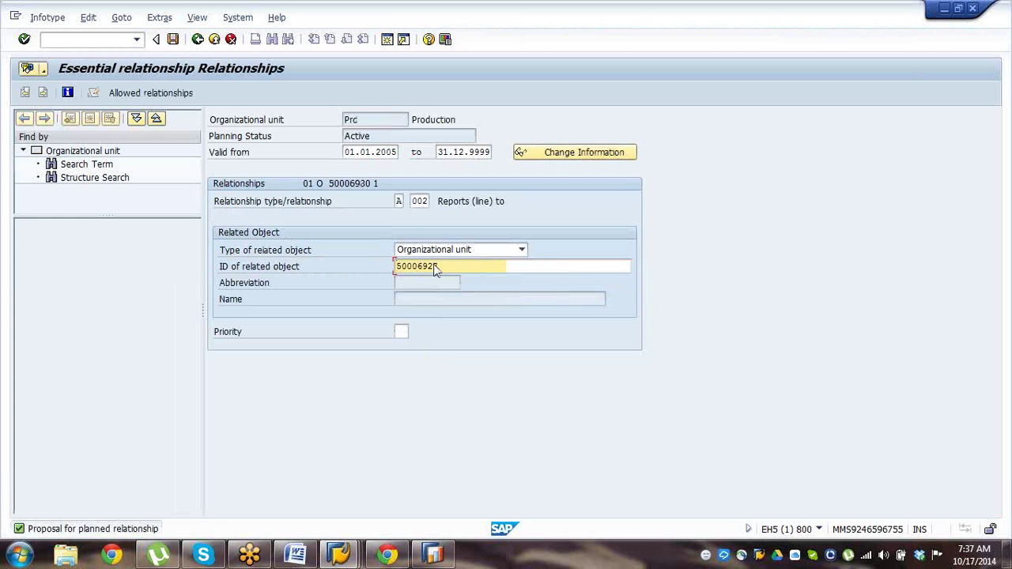
{"action": "key", "text": "Return"}
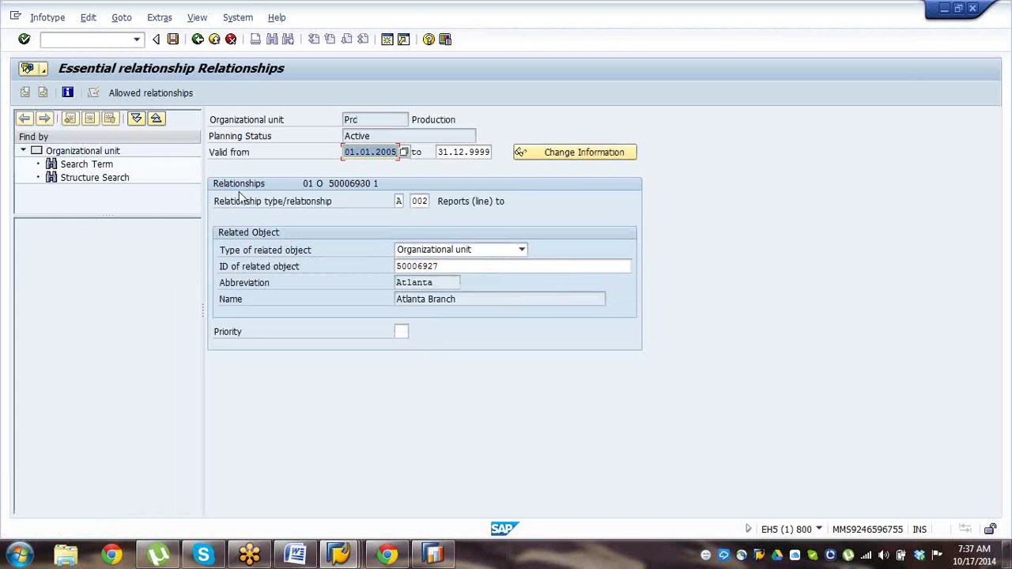
{"action": "left_click", "coordinate": [173, 40]}
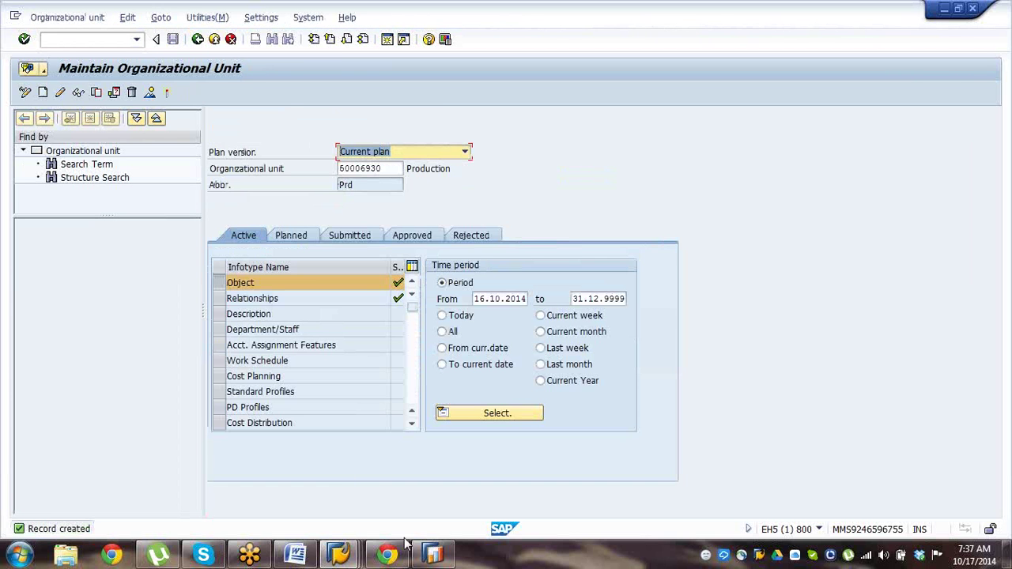
Exit the old structural graphic and open a new, maximized one for Awele Incorporation from the organizational structure display.
{"action": "left_click", "coordinate": [431, 556]}
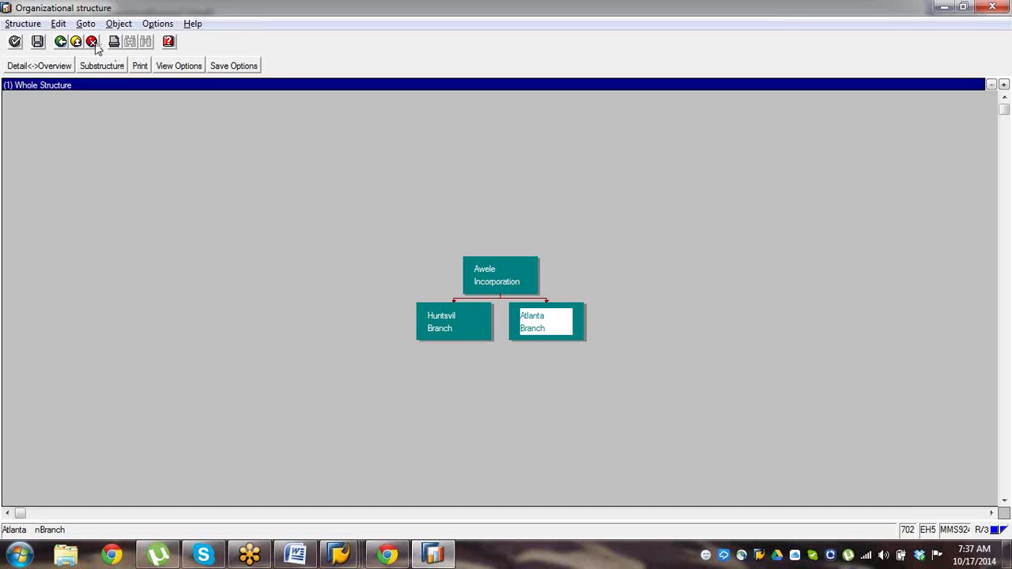
{"action": "left_click", "coordinate": [92, 42]}
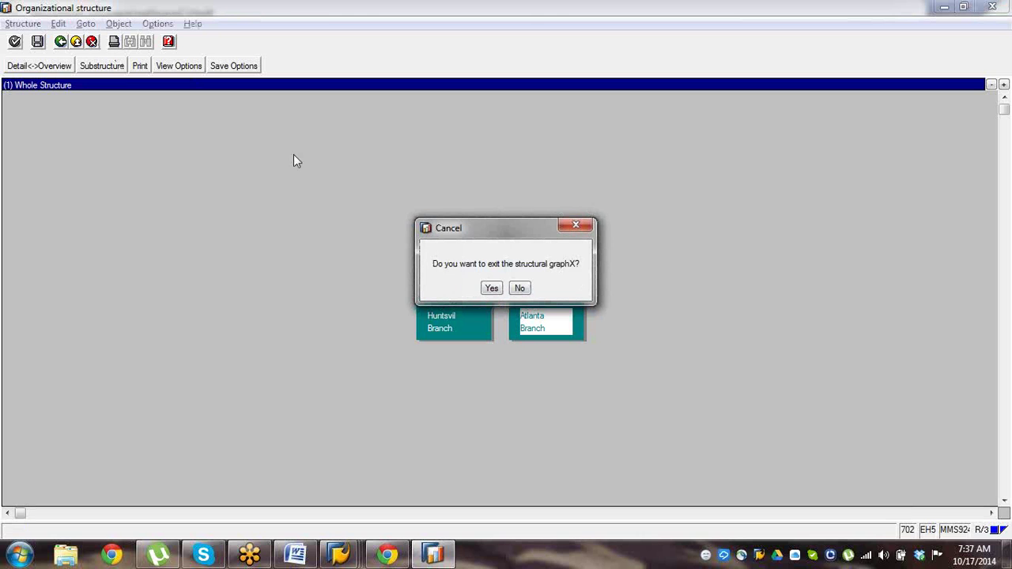
{"action": "left_click", "coordinate": [493, 288]}
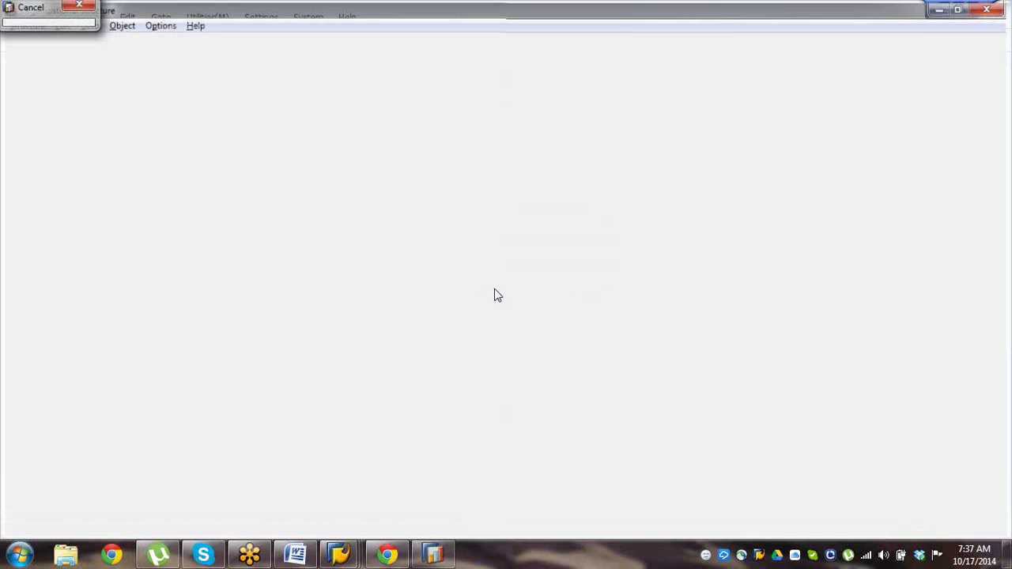
{"action": "mouse_move", "coordinate": [352, 558]}
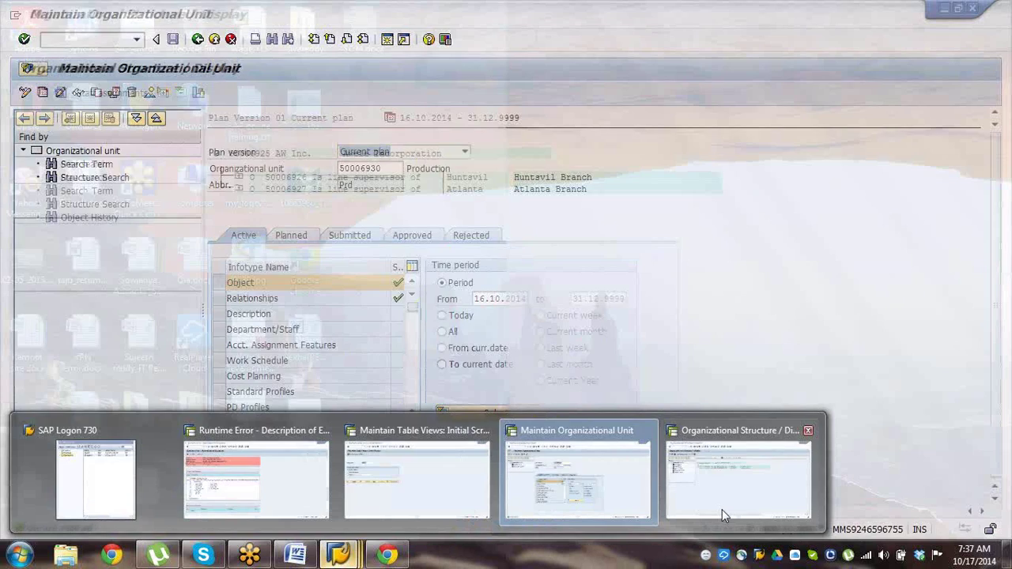
{"action": "left_click", "coordinate": [723, 510]}
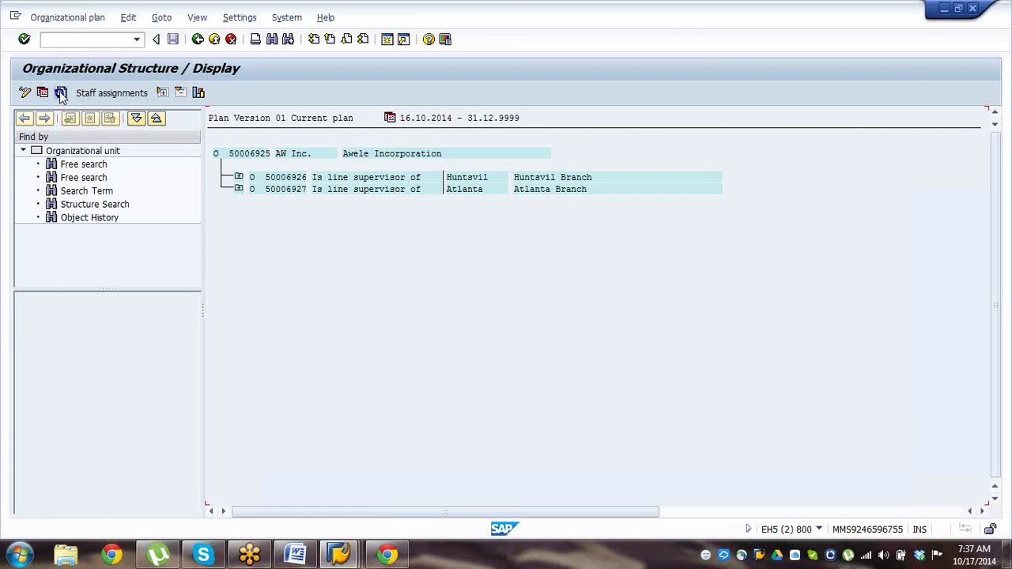
{"action": "left_click", "coordinate": [247, 153]}
{"action": "left_click", "coordinate": [200, 94]}
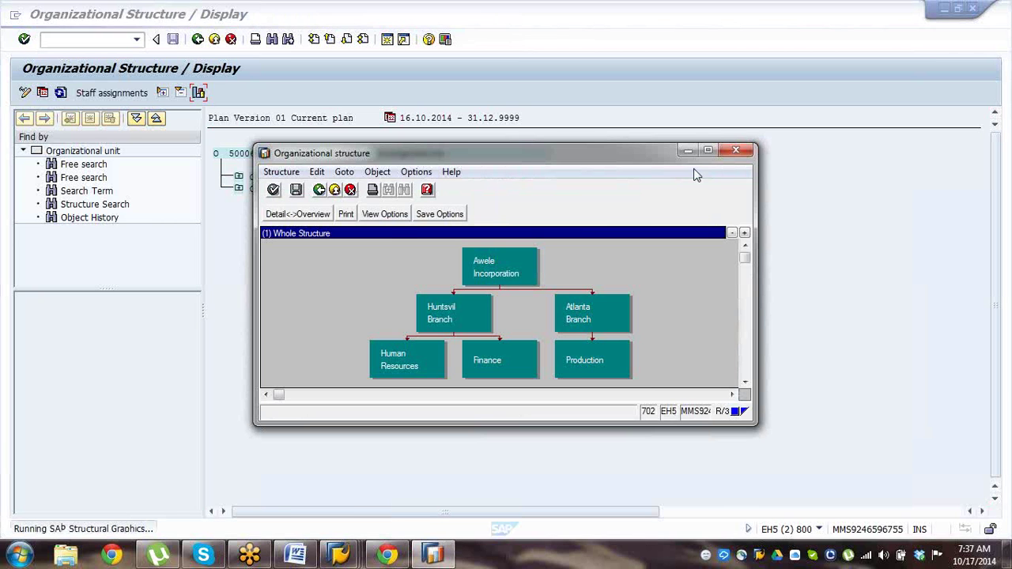
{"action": "left_click", "coordinate": [708, 151]}
Check each unit in the structural graphic, from Awele Incorporation down to Production, against the chart in the Word document OM.docx.
{"action": "left_click", "coordinate": [510, 266]}
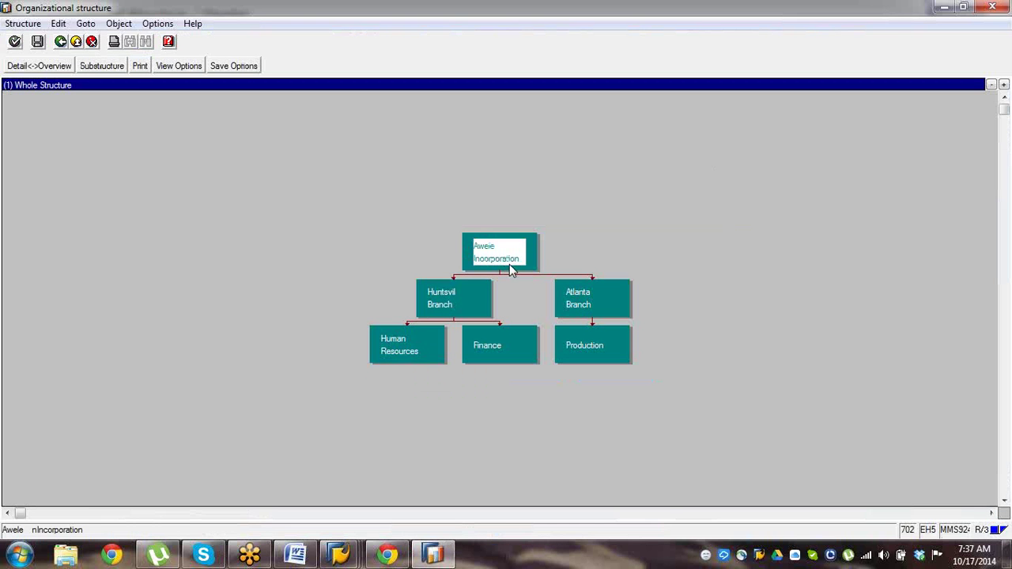
{"action": "left_click", "coordinate": [465, 292]}
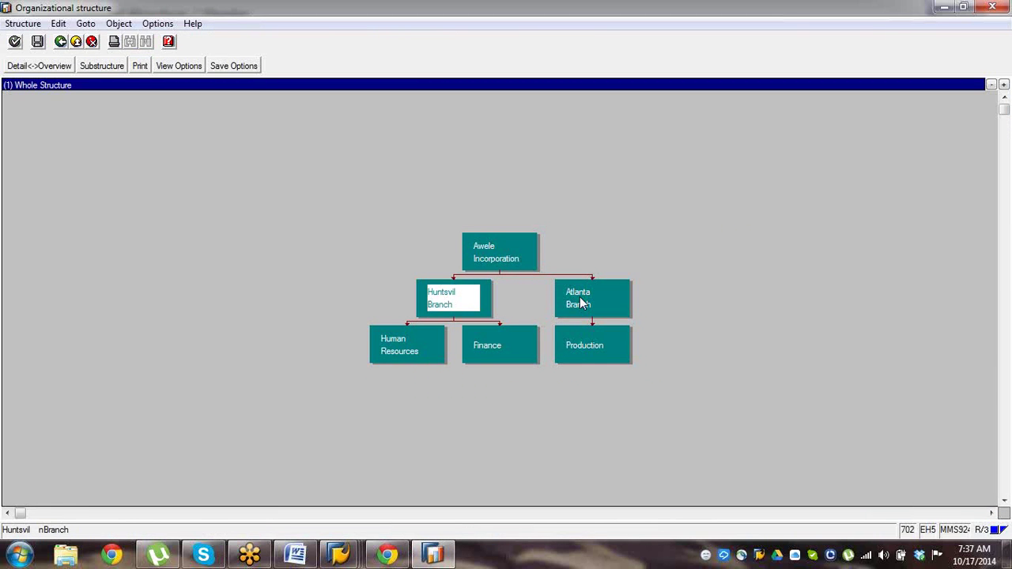
{"action": "left_click", "coordinate": [580, 296]}
{"action": "left_click", "coordinate": [423, 349]}
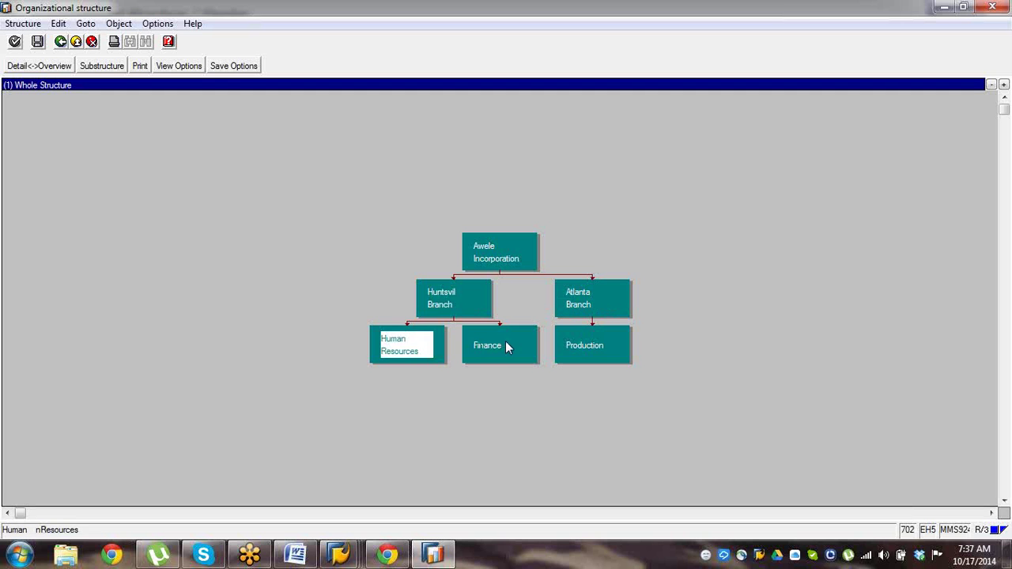
{"action": "left_click", "coordinate": [505, 343]}
{"action": "left_click", "coordinate": [570, 350]}
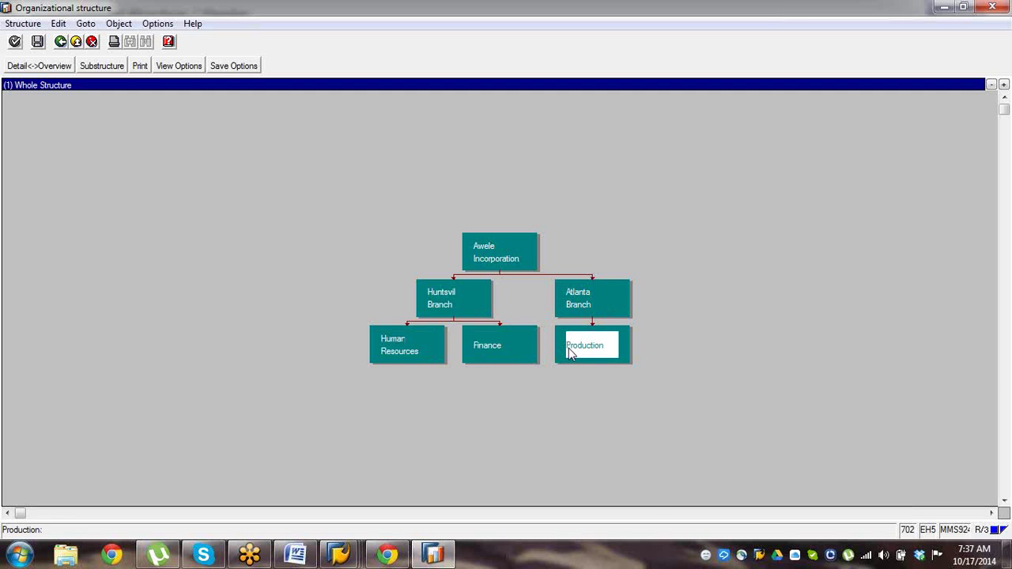
{"action": "left_click", "coordinate": [313, 549]}
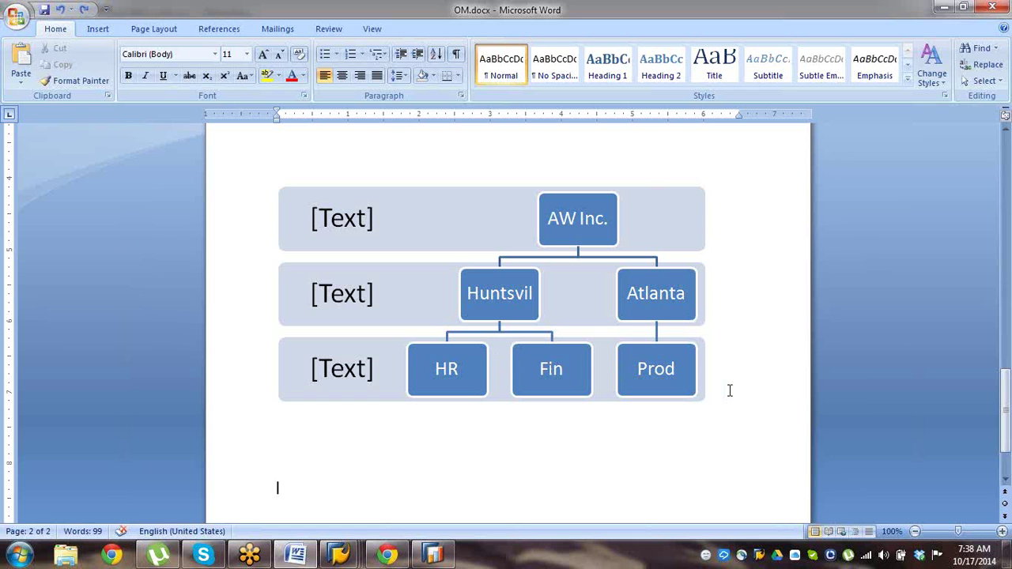
{"action": "key", "text": "alt+Tab"}
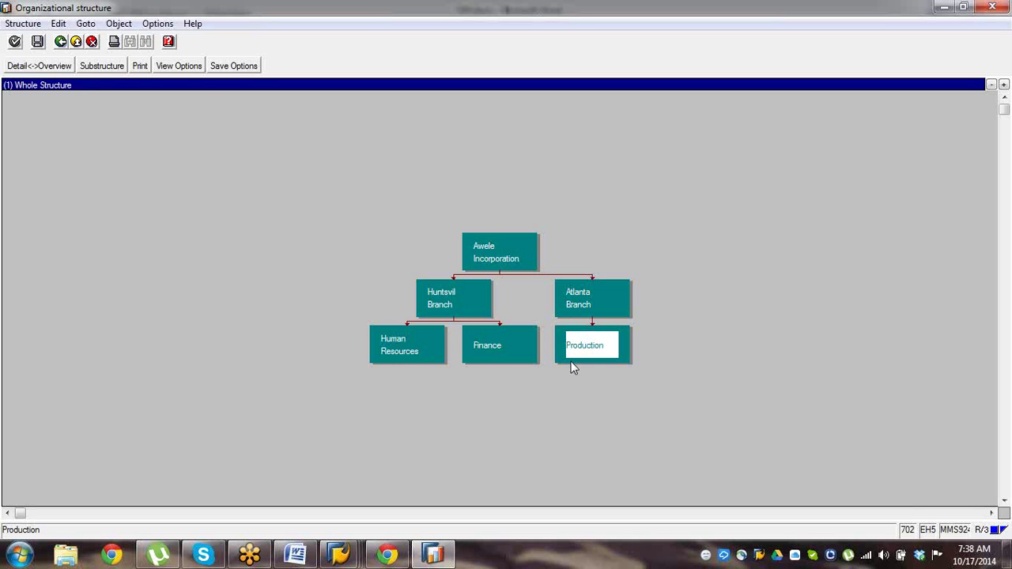
Exit the structural graphic and expand Huntsvil Branch and Atlanta Branch in the organizational structure display.
{"action": "left_click", "coordinate": [91, 41]}
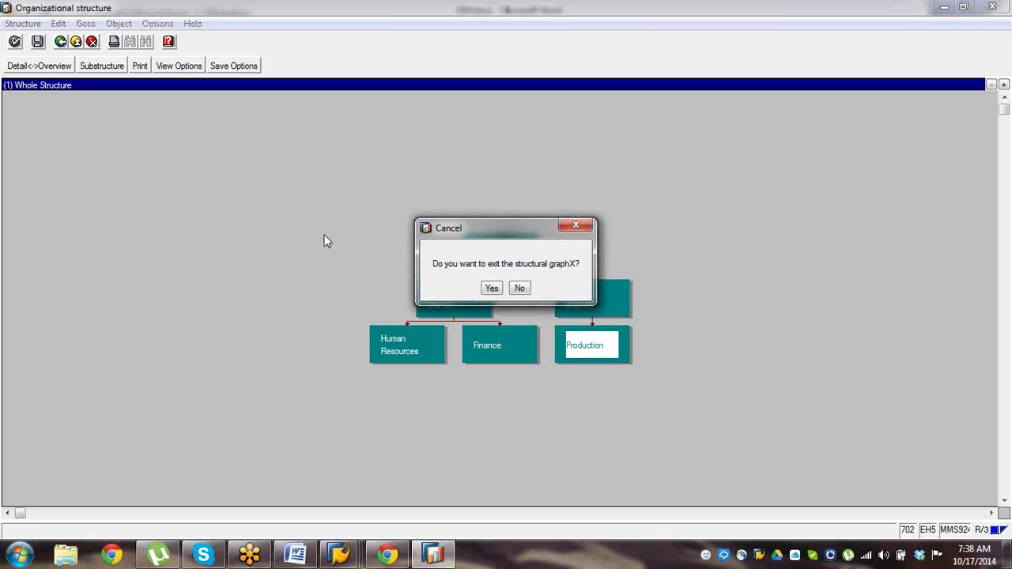
{"action": "left_click", "coordinate": [488, 289]}
{"action": "key", "text": "alt+Tab"}
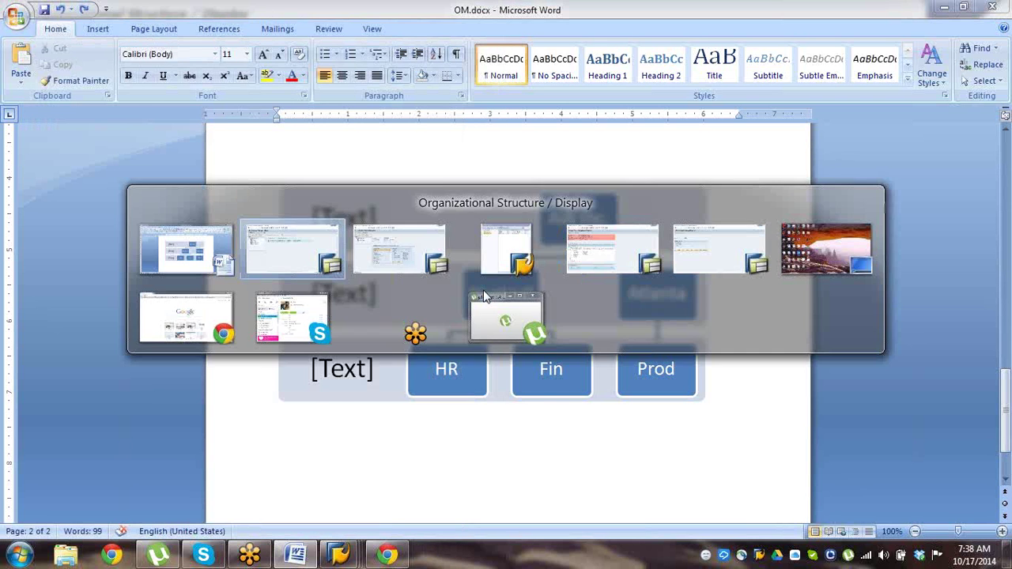
{"action": "left_click", "coordinate": [238, 176]}
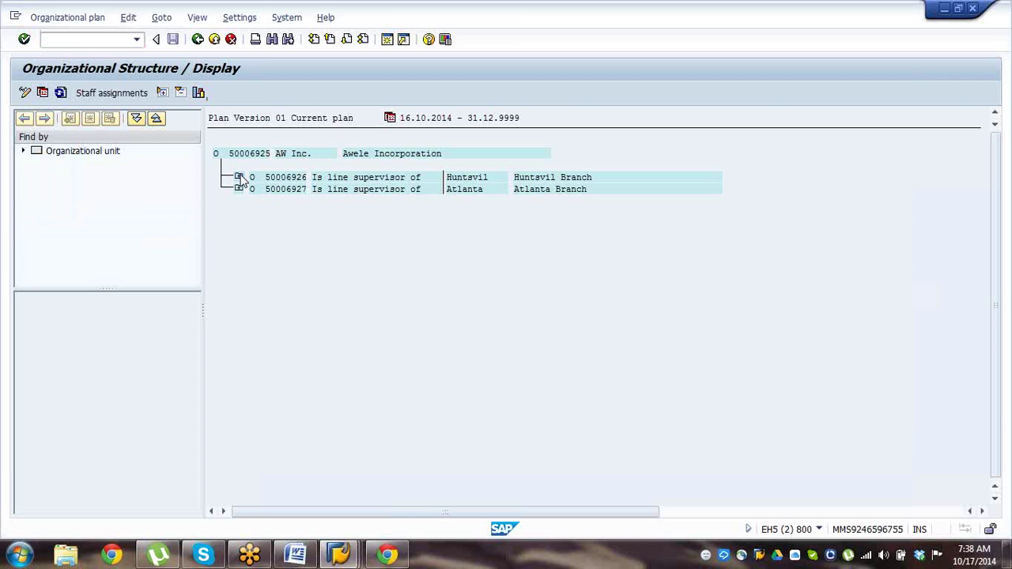
{"action": "left_click", "coordinate": [238, 236]}
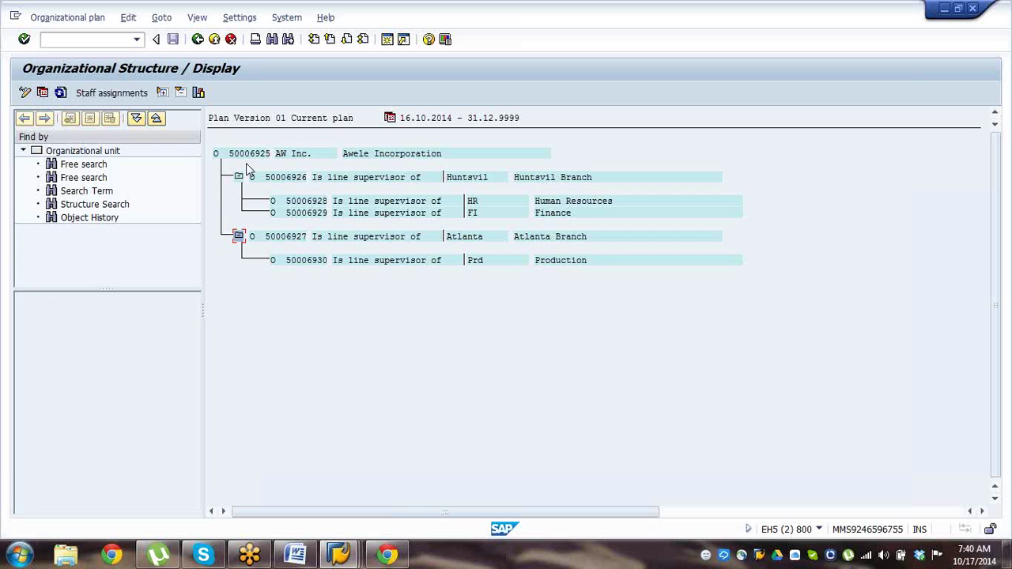
Review the organizational chart in the Word document OM.docx, and return to the Maintain Organizational Unit session in SAP.
{"action": "left_click", "coordinate": [294, 554]}
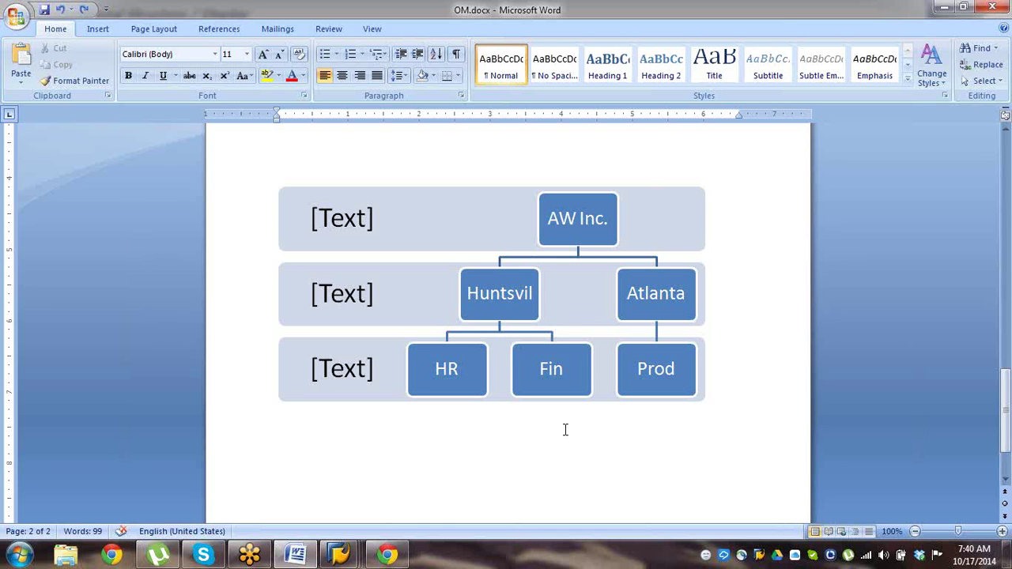
{"action": "left_click", "coordinate": [357, 556]}
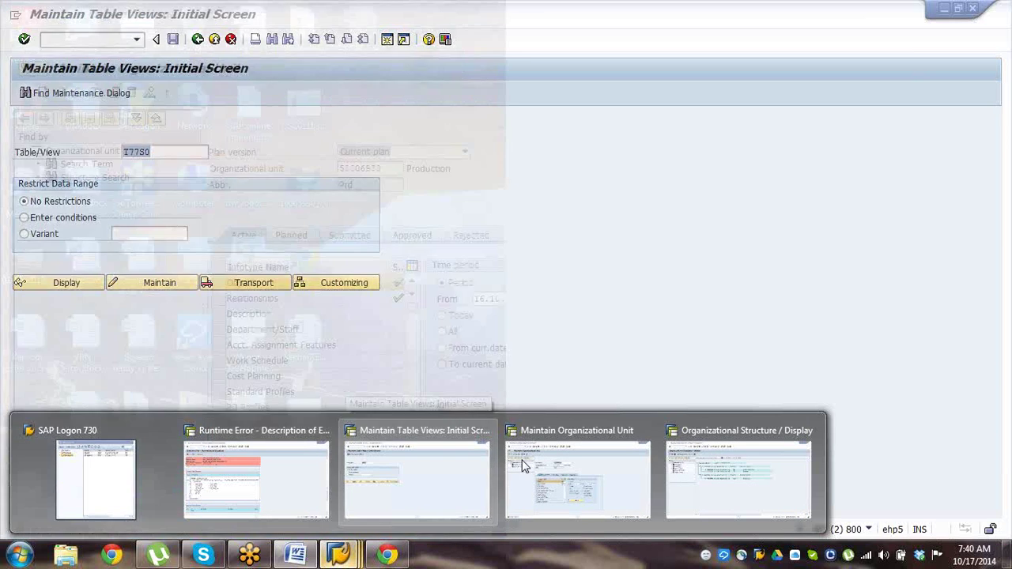
{"action": "left_click", "coordinate": [578, 478]}
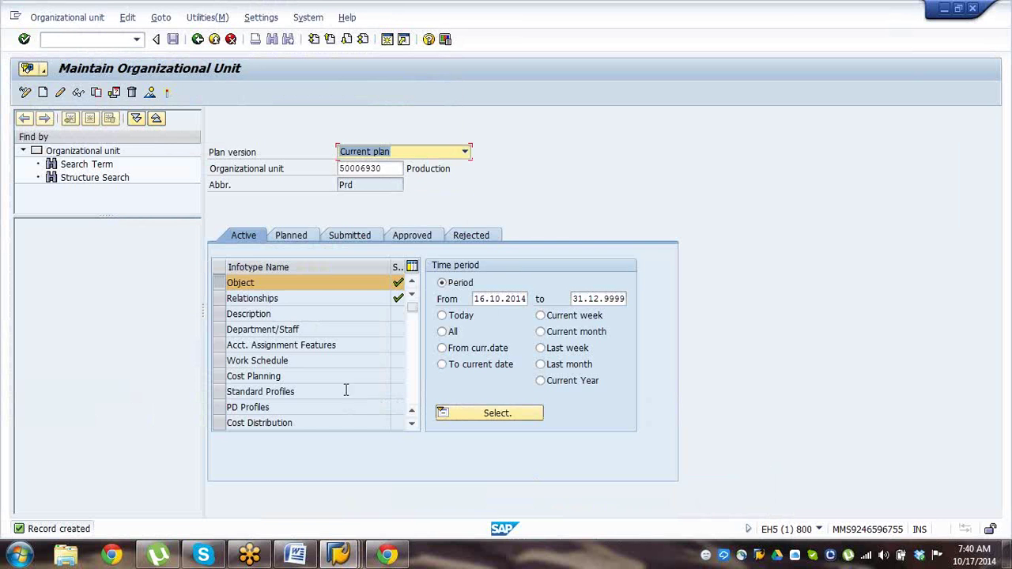
Go through Production's infotypes Relationships, Description, Department/Staff and Acct. Assignment Features, ending with Department/Staff selected.
{"action": "left_click", "coordinate": [223, 304]}
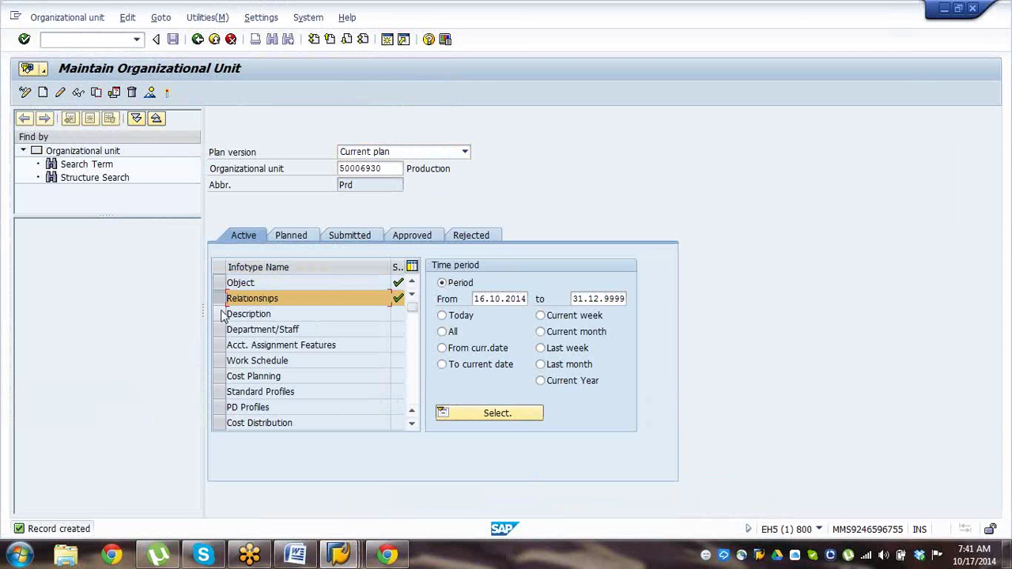
{"action": "left_click", "coordinate": [222, 315]}
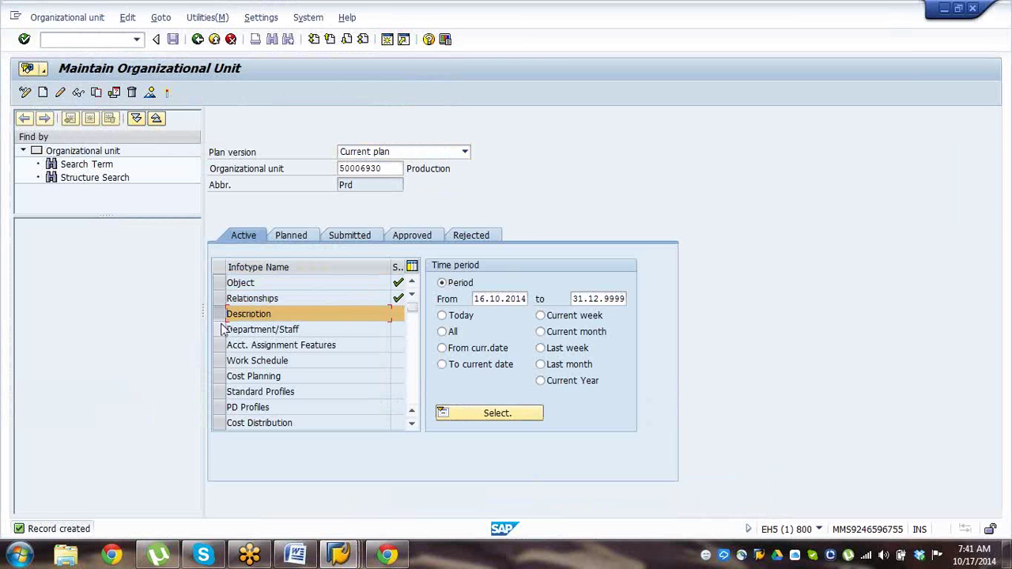
{"action": "left_click", "coordinate": [223, 330]}
{"action": "left_click", "coordinate": [222, 346]}
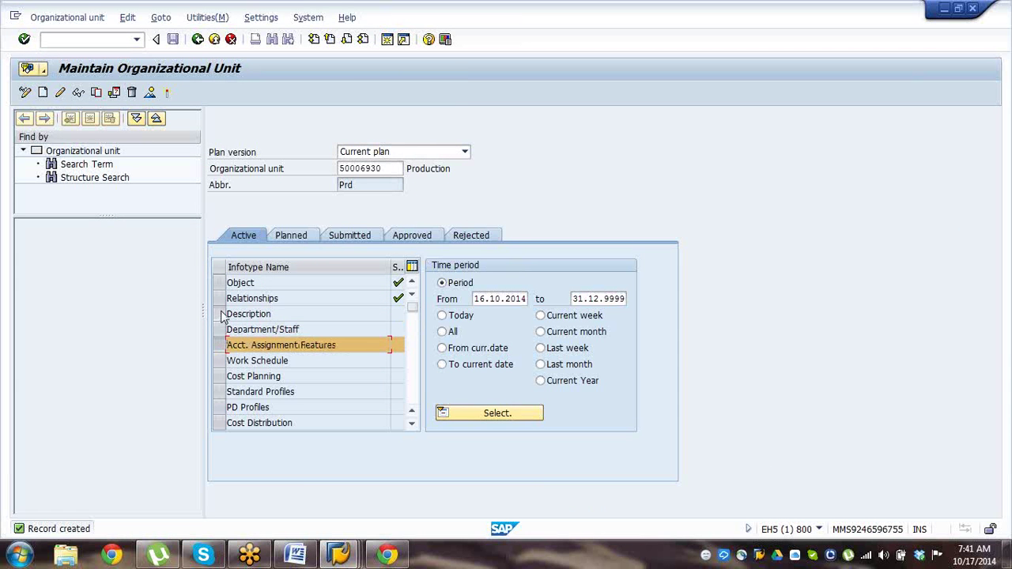
{"action": "left_click", "coordinate": [222, 317]}
{"action": "left_click", "coordinate": [222, 320]}
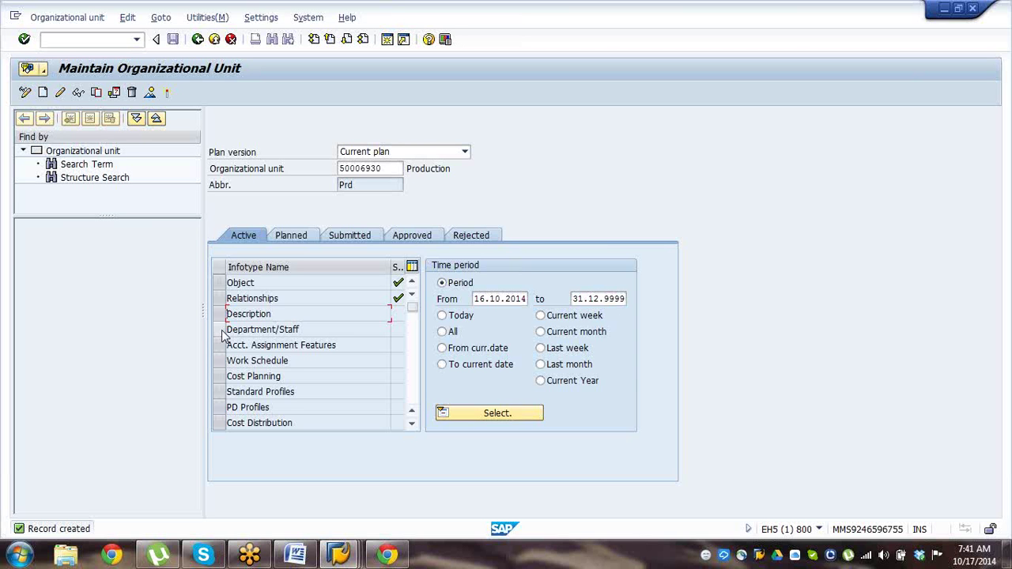
{"action": "left_click", "coordinate": [220, 330]}
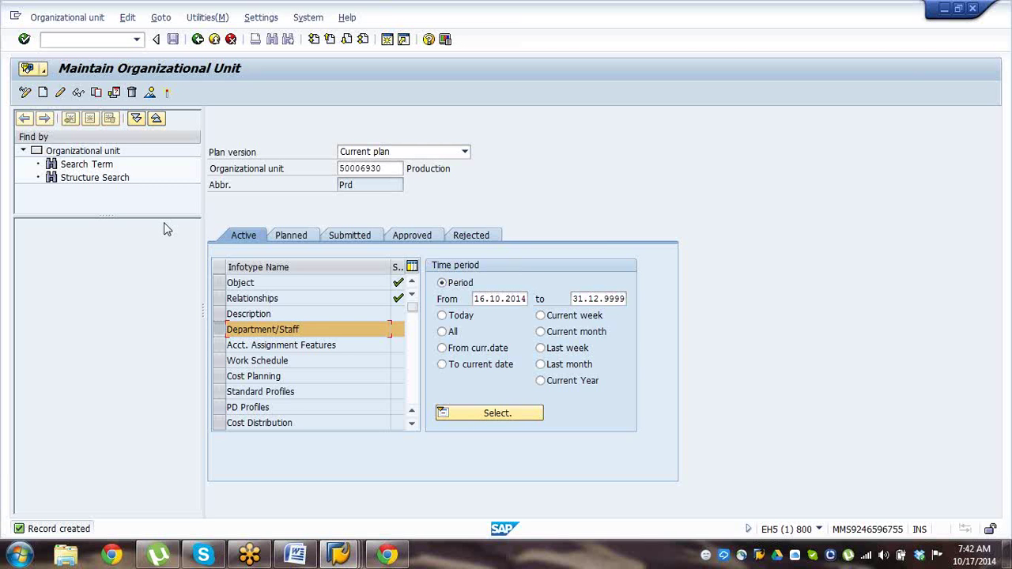
Exit the EH5 system with all its sessions using the command /nex.
{"action": "left_click", "coordinate": [67, 40]}
{"action": "type", "text": "/"}
{"action": "type", "text": "nex"}
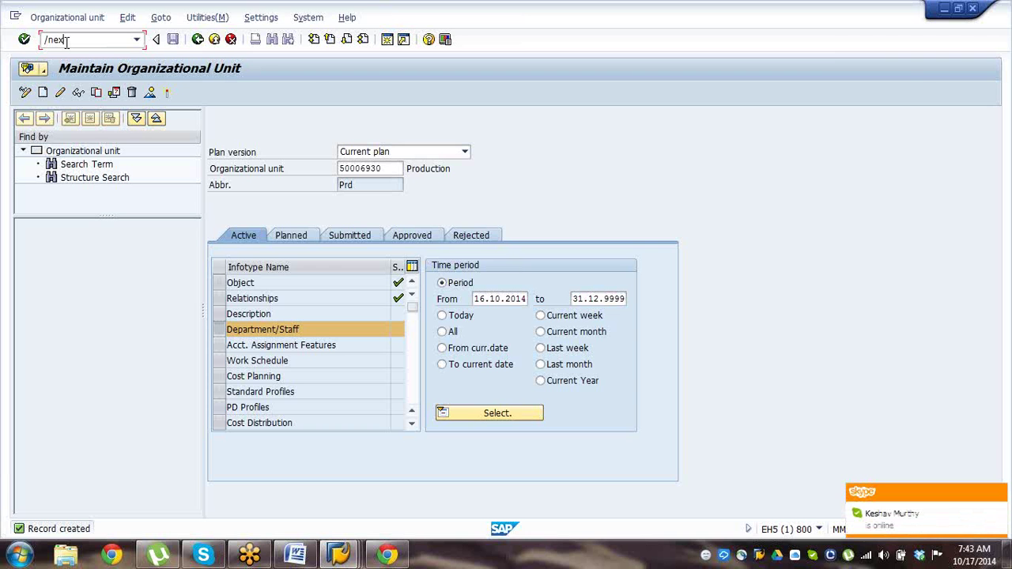
{"action": "key", "text": "Return"}
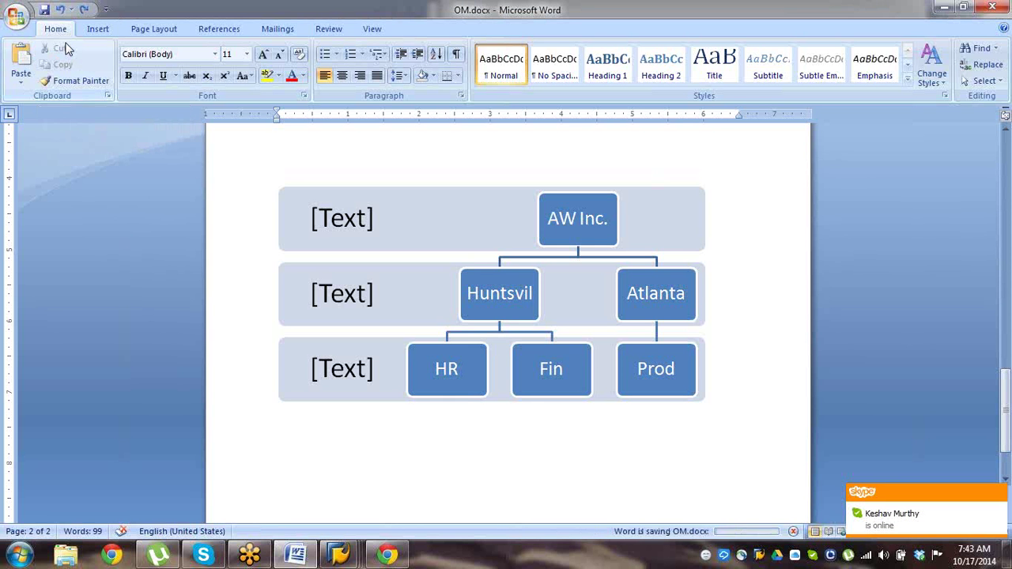
Close the Word document OM.docx, SAP Logon and the remaining EC7 sessions.
{"action": "left_click", "coordinate": [993, 6]}
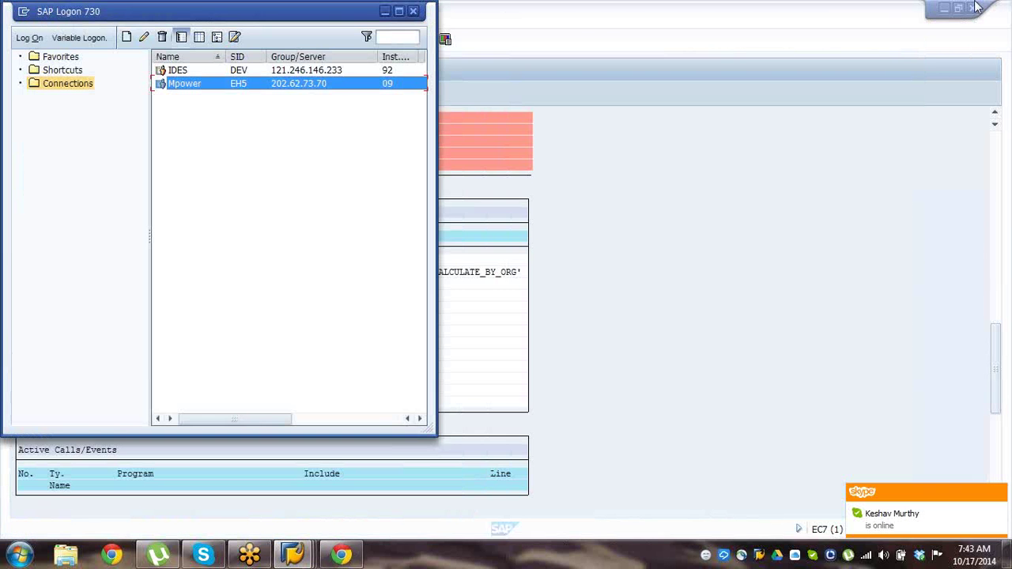
{"action": "left_click", "coordinate": [413, 11]}
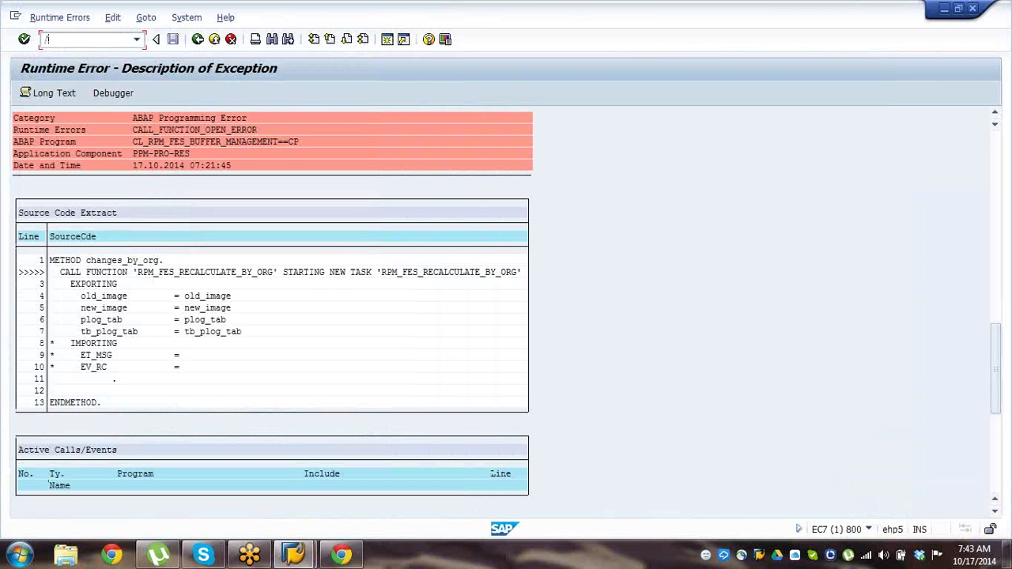
{"action": "type", "text": "sm30"}
{"action": "key", "text": "Return"}
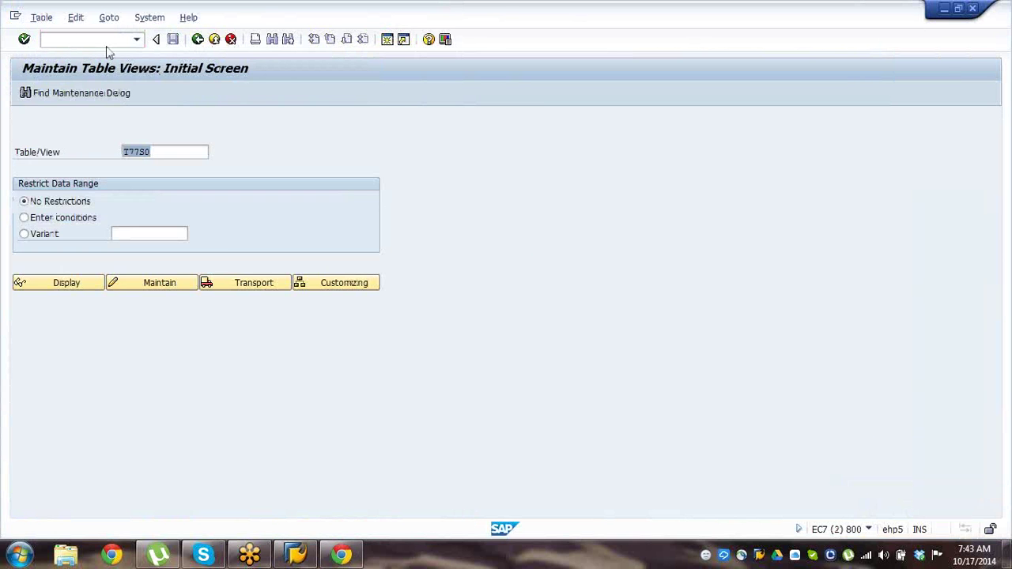
{"action": "key", "text": "alt+F4"}
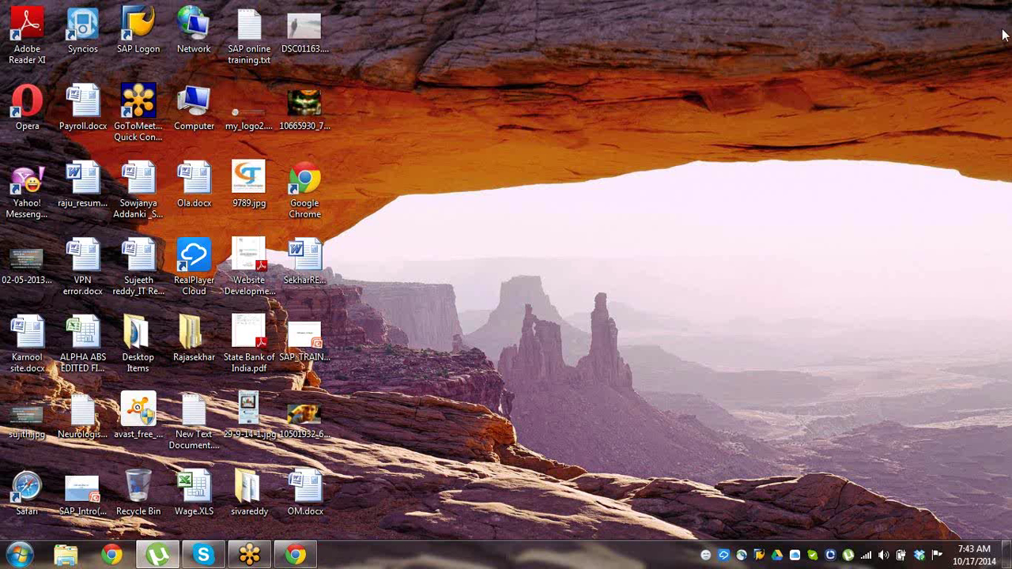
Leave the GoToMeeting session, ending the meeting for all participants.
{"action": "left_click", "coordinate": [1004, 16]}
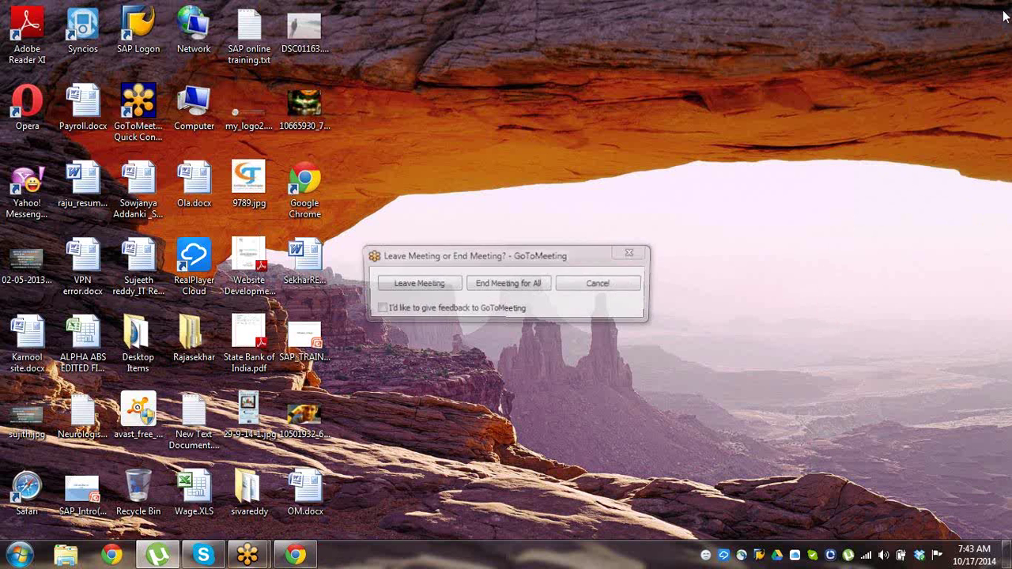
{"action": "left_click", "coordinate": [509, 283]}
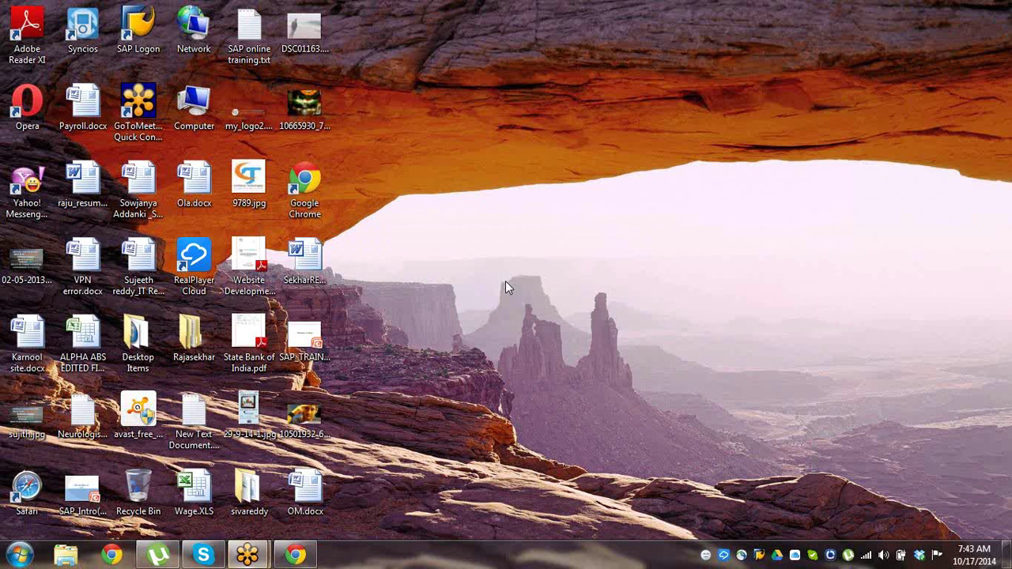